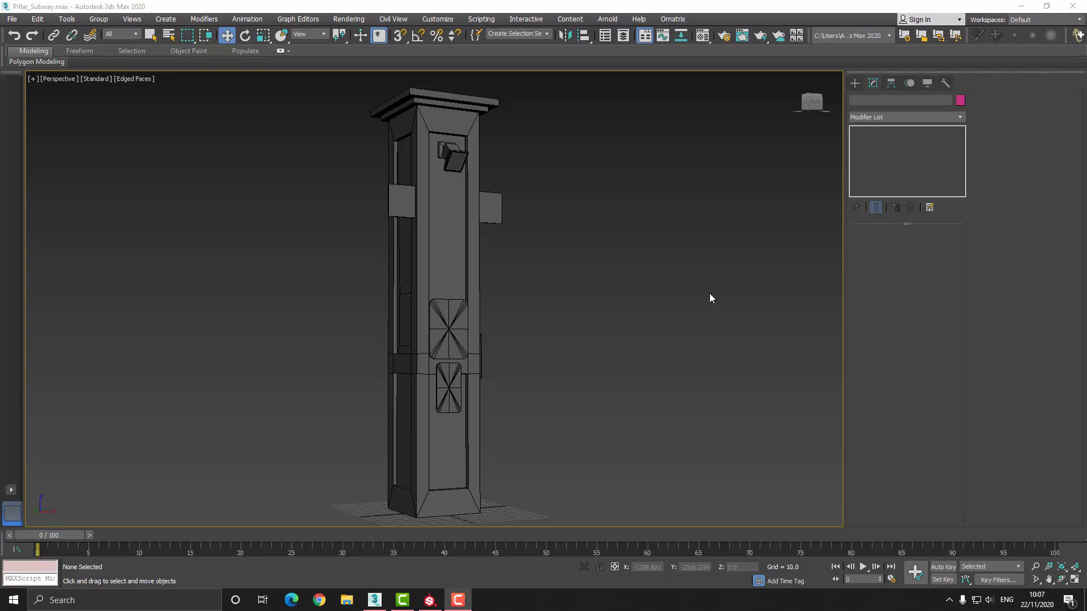
Examine the subway pillar model from several sides
key(ctrl+r)
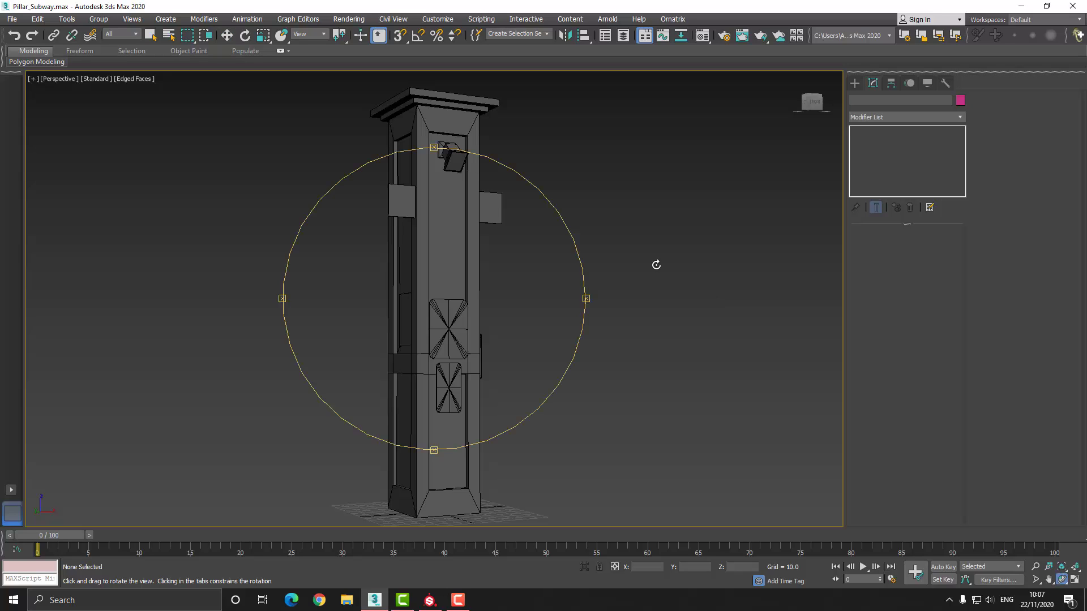
drag(435, 165, 492, 160)
drag(504, 222, 462, 230)
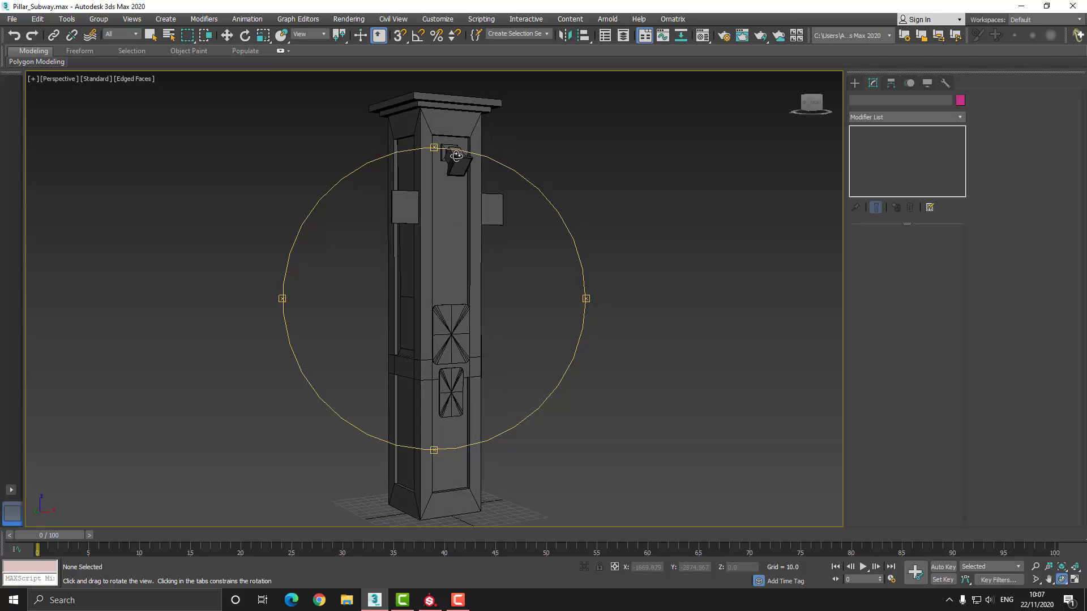
drag(395, 246, 558, 214)
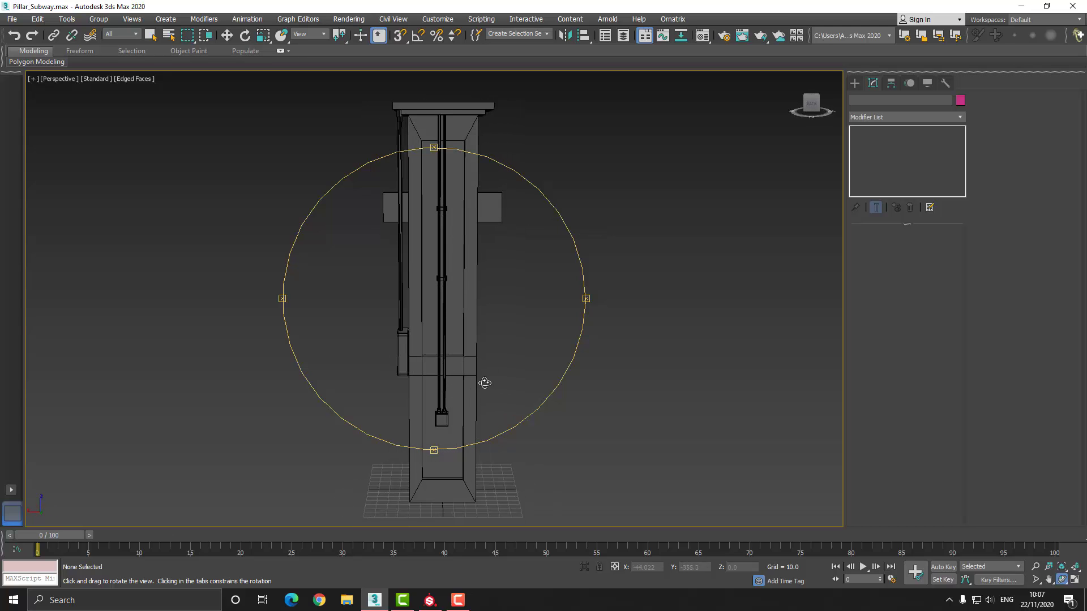
drag(530, 279, 364, 280)
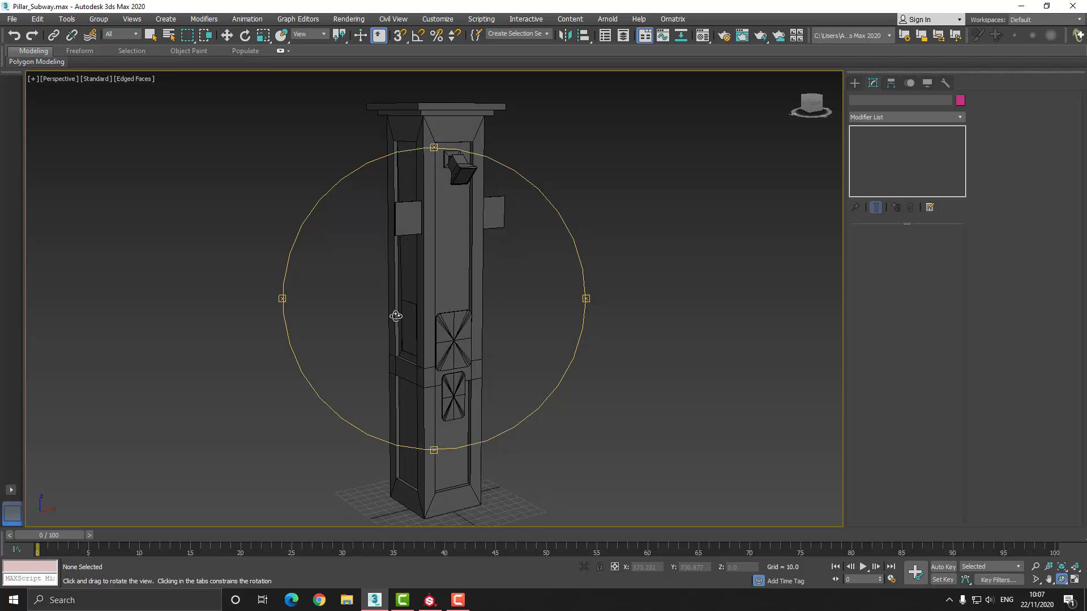
drag(396, 315, 481, 329)
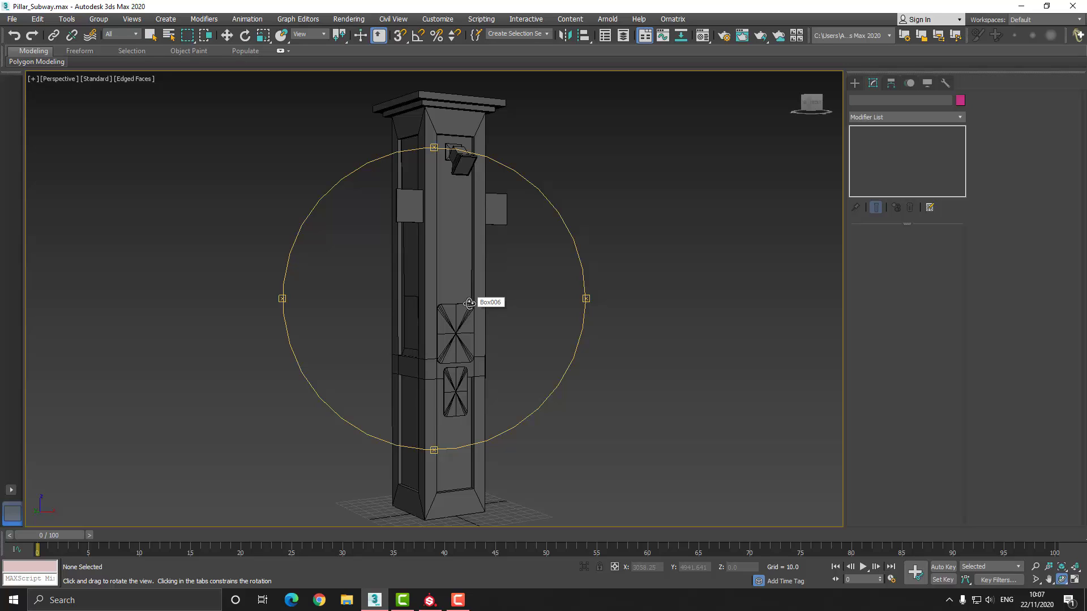
click(227, 35)
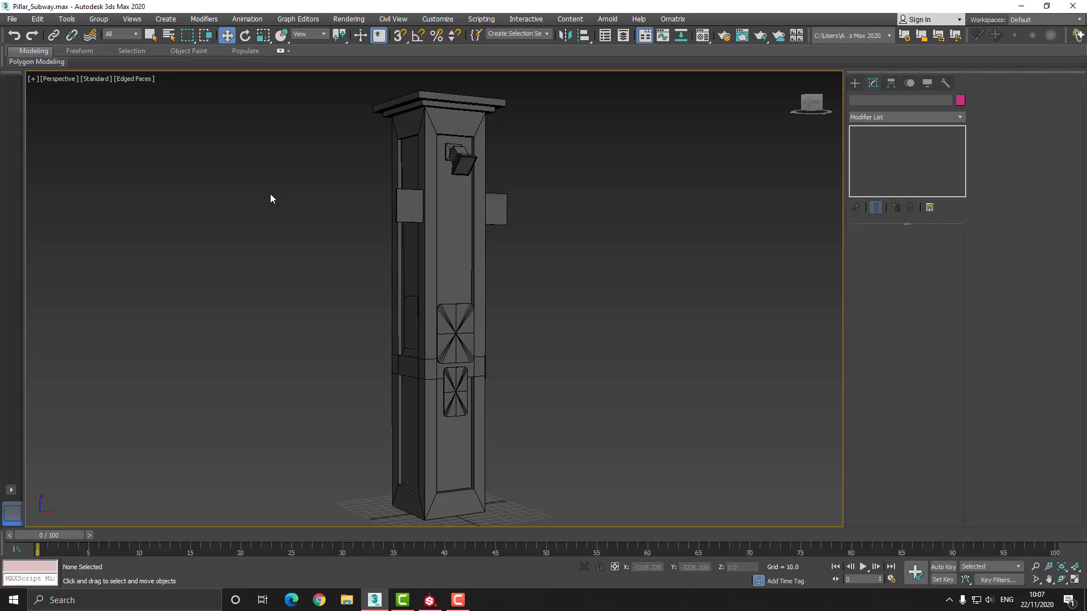
Convert the 14 - Default material to Multi/Sub-Object, keeping the old material as a sub-material, and set the number of materials to 6
key(m)
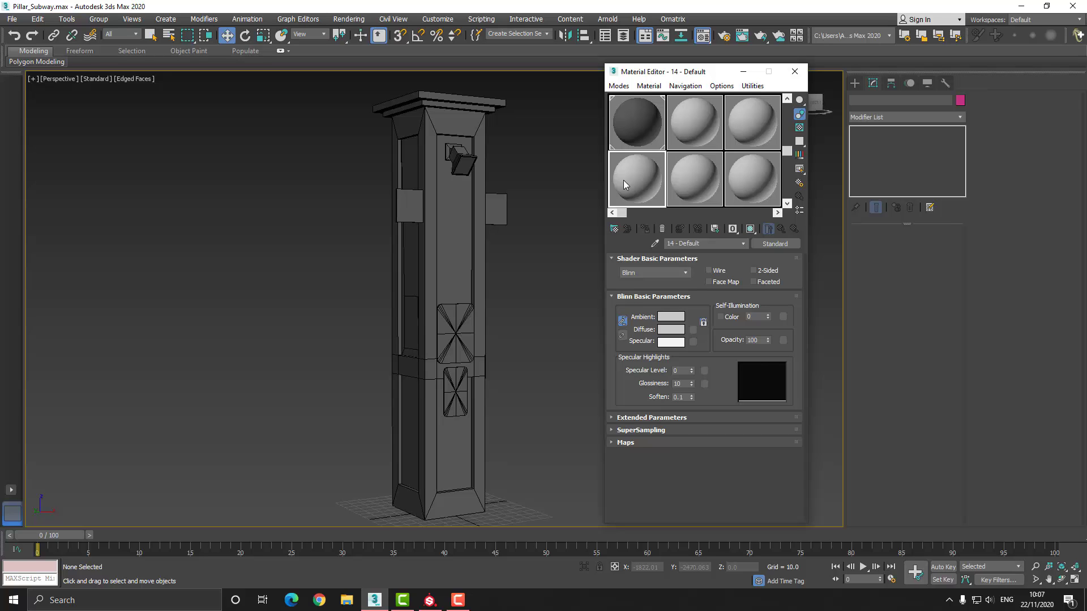
click(775, 244)
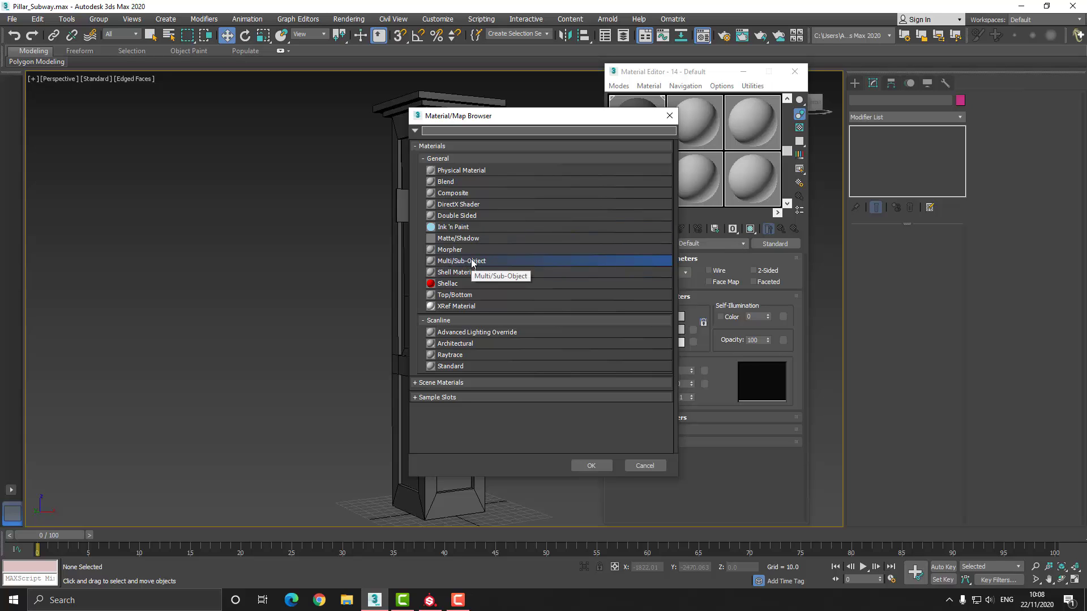
double_click(471, 260)
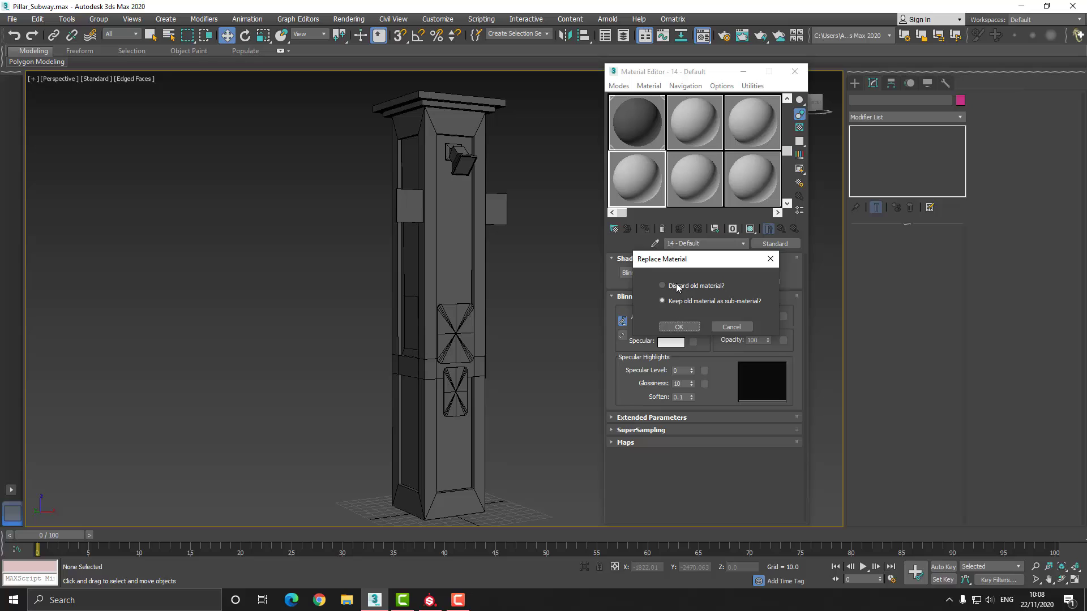
click(679, 327)
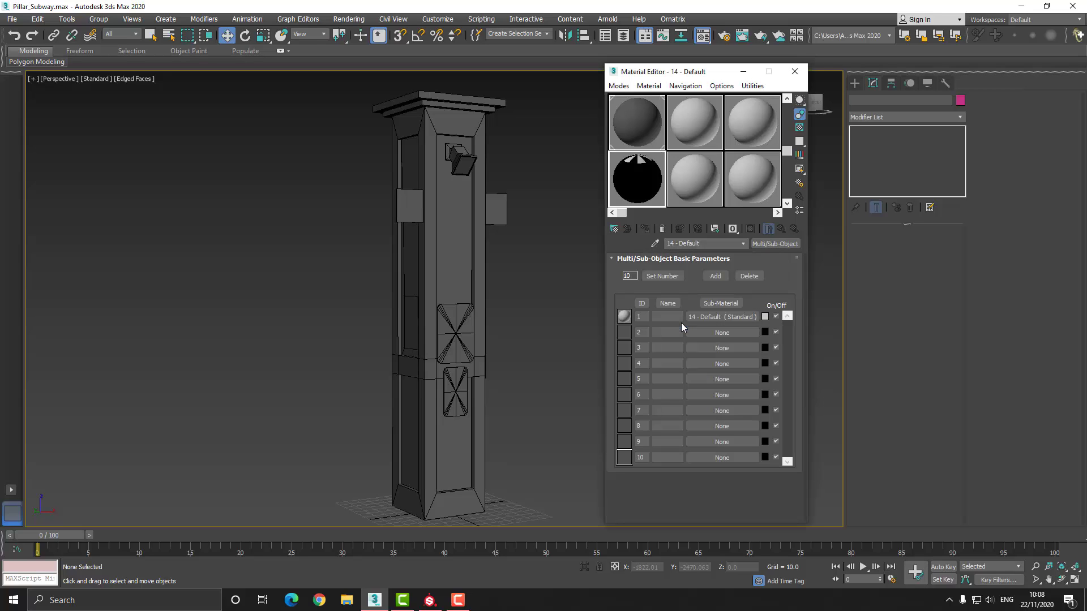
click(657, 276)
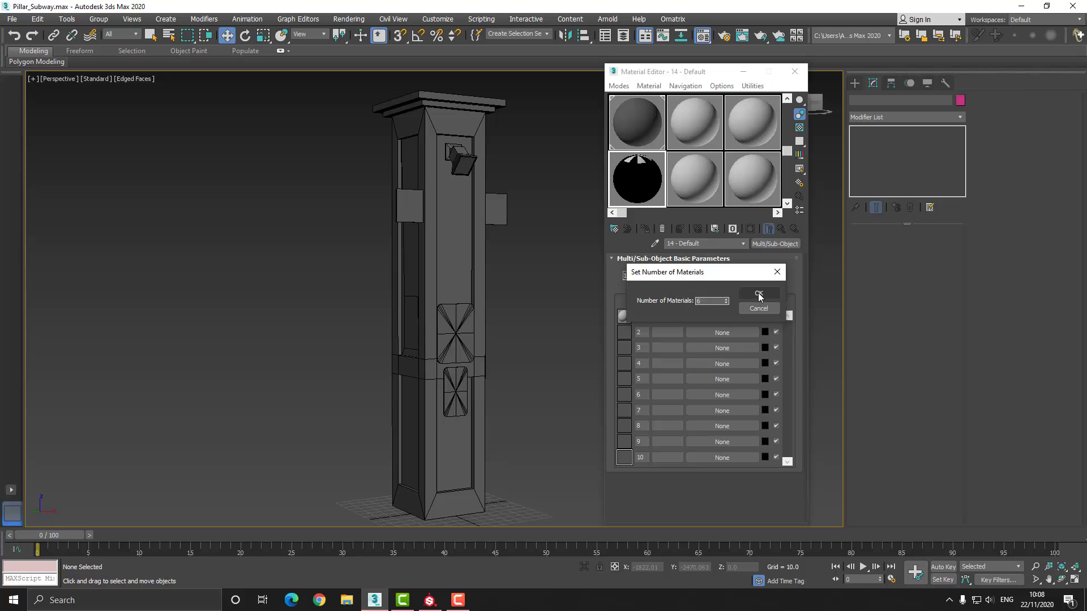
click(759, 292)
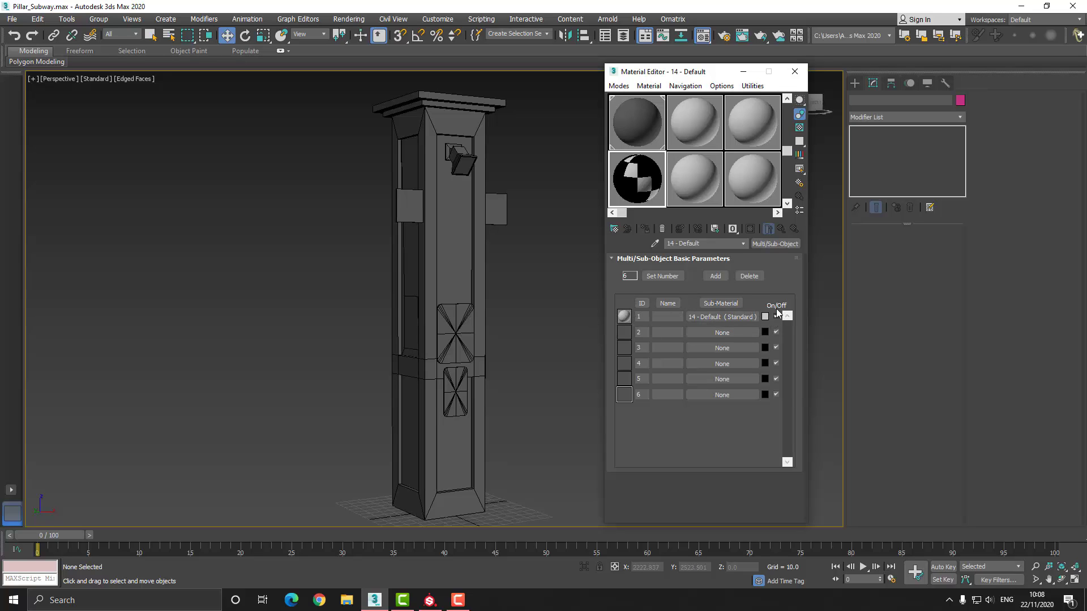
Set the diffuse color of sub-material 1 to pure red (Red 255, Green 0, Blue 0)
click(718, 318)
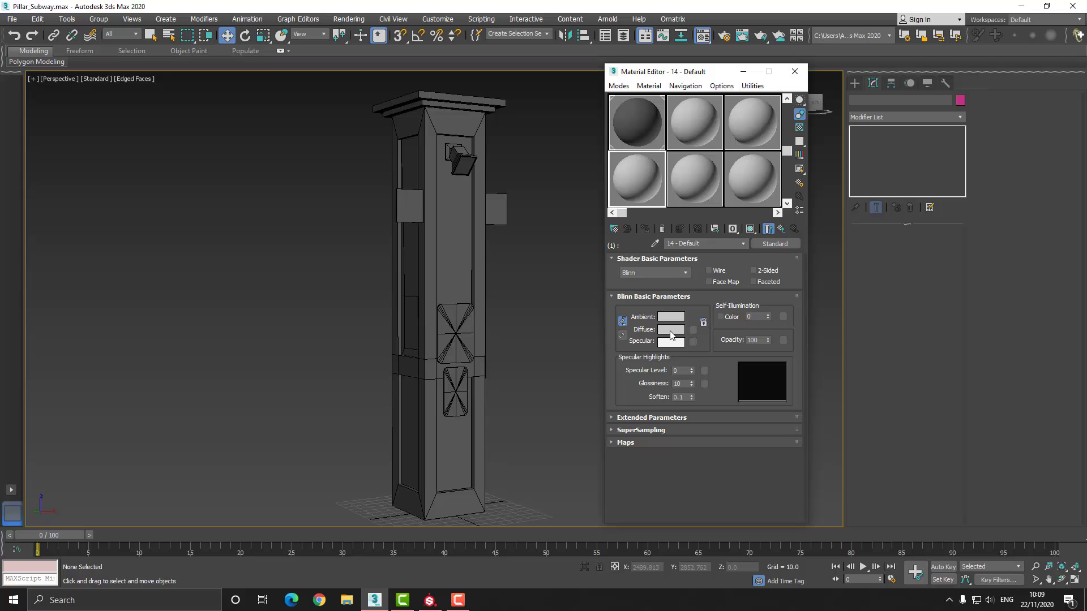
click(670, 331)
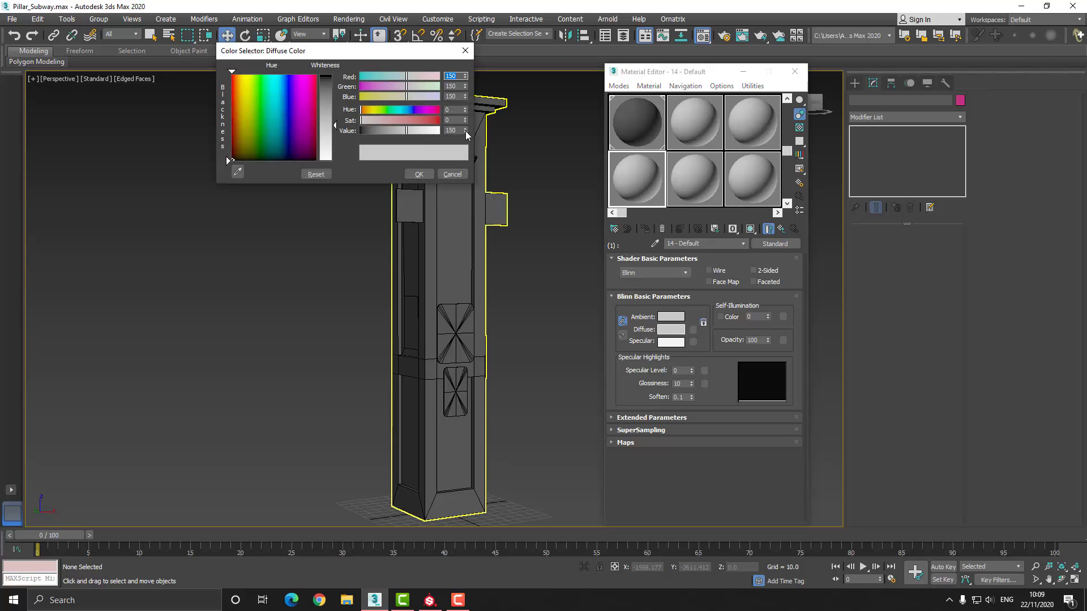
text(255)
key(Tab)
text(0)
key(Tab)
text(0)
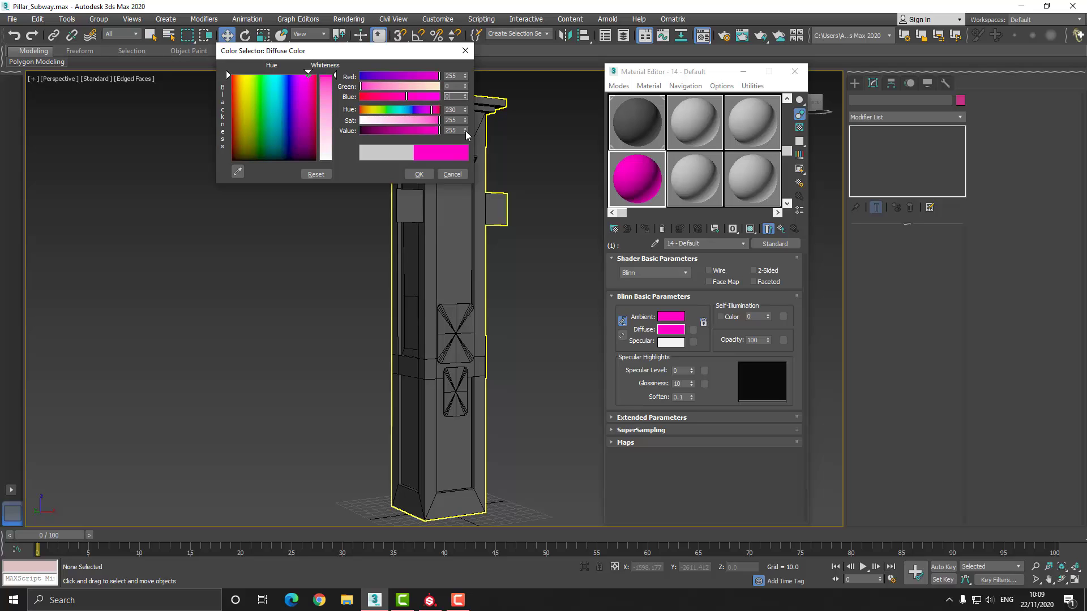
key(Tab)
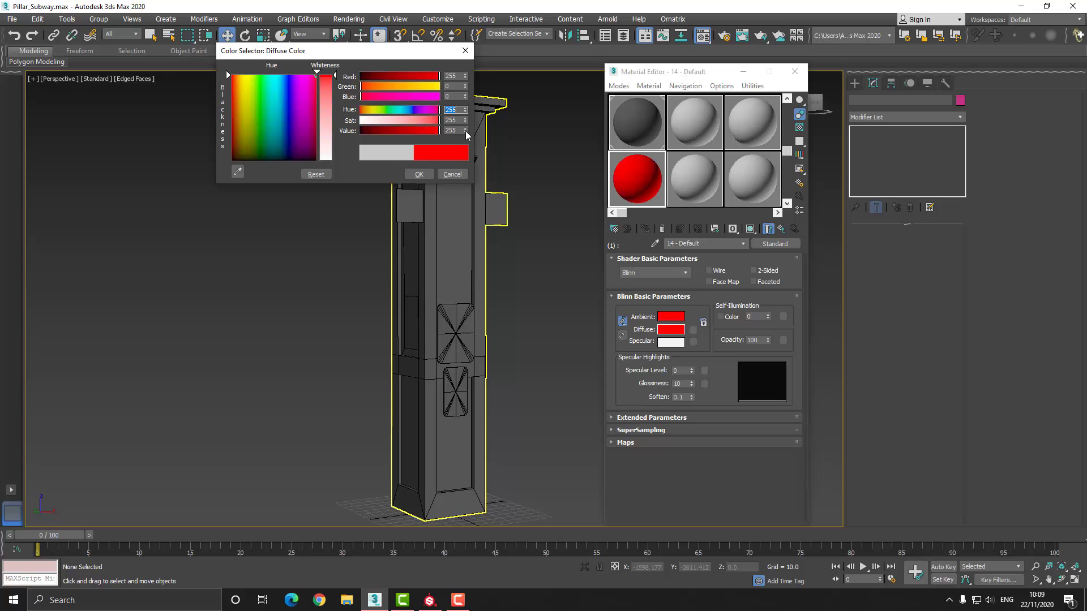
click(422, 174)
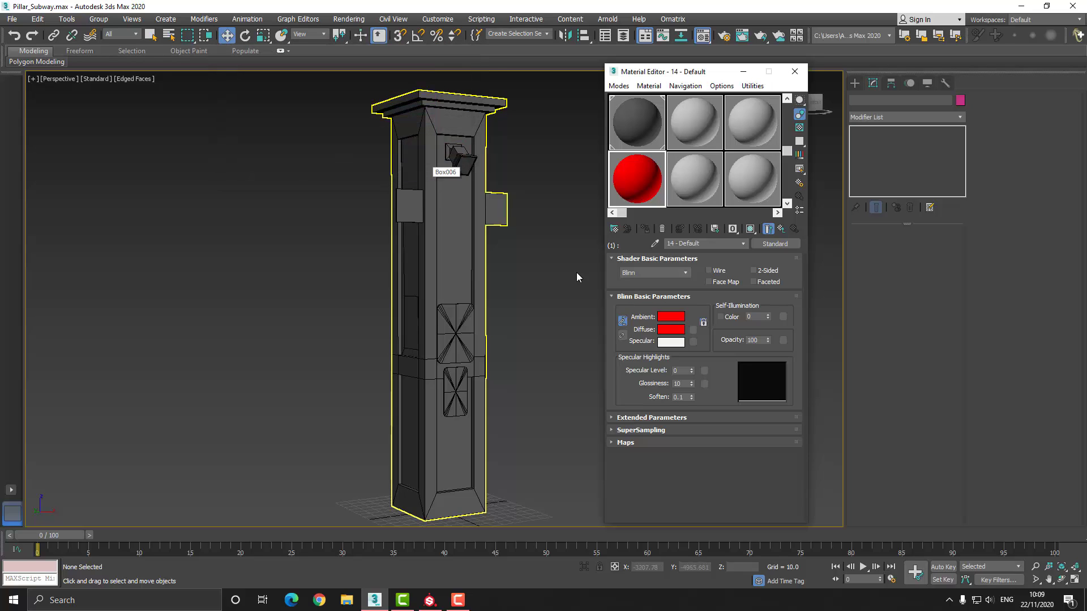
Set the self-illumination of sub-material 1 to 100 and return to the parent Multi/Sub-Object material
click(756, 317)
text(10)
key(Return)
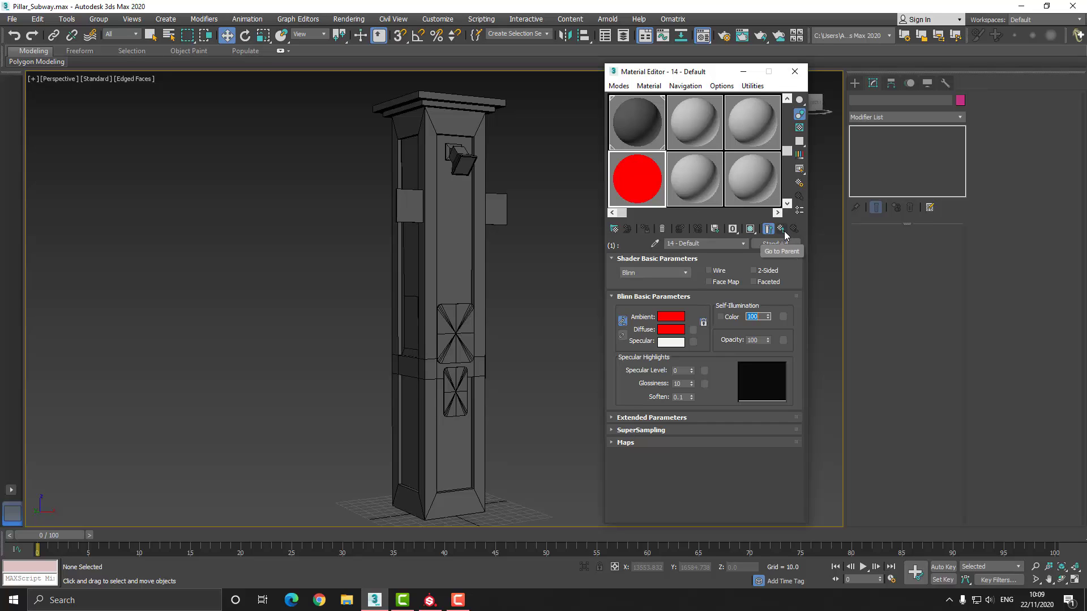
click(775, 243)
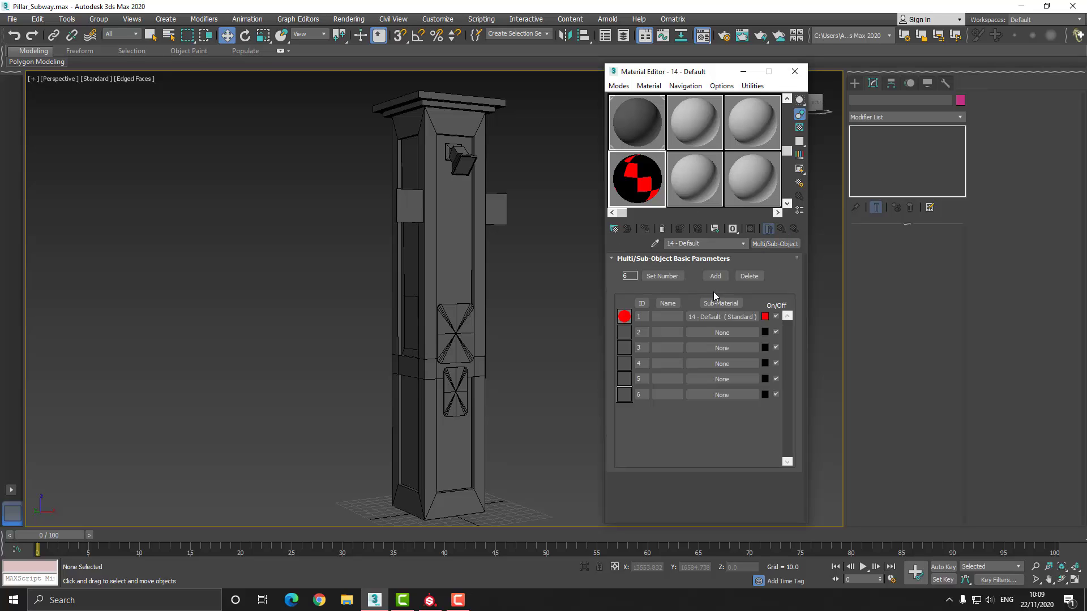
Copy the red sub-material from ID 1 into the empty slots with IDs 2 to 6 as independent copies
drag(705, 319, 706, 396)
click(692, 332)
click(682, 332)
click(681, 332)
click(681, 332)
click(683, 333)
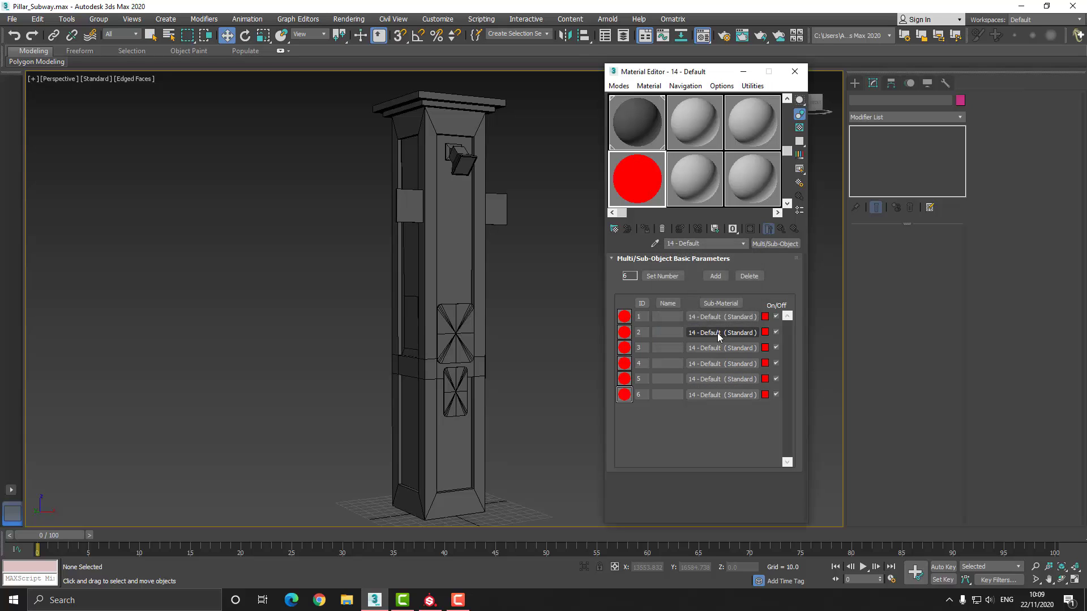
Change the diffuse color of sub-material 2 to pure green (0, 255, 0) and return to the parent material
click(718, 333)
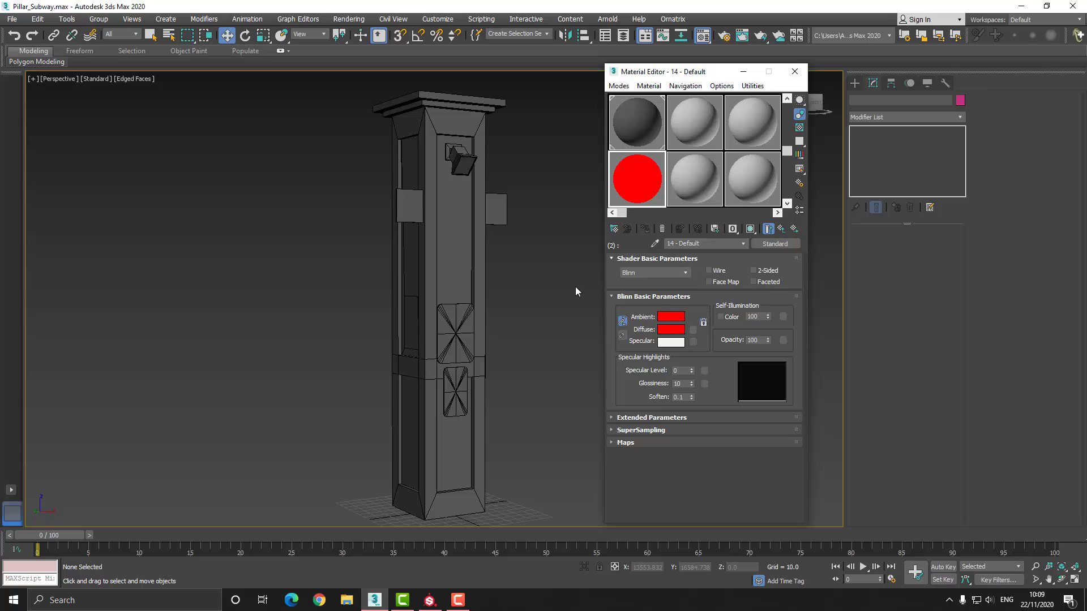
click(673, 330)
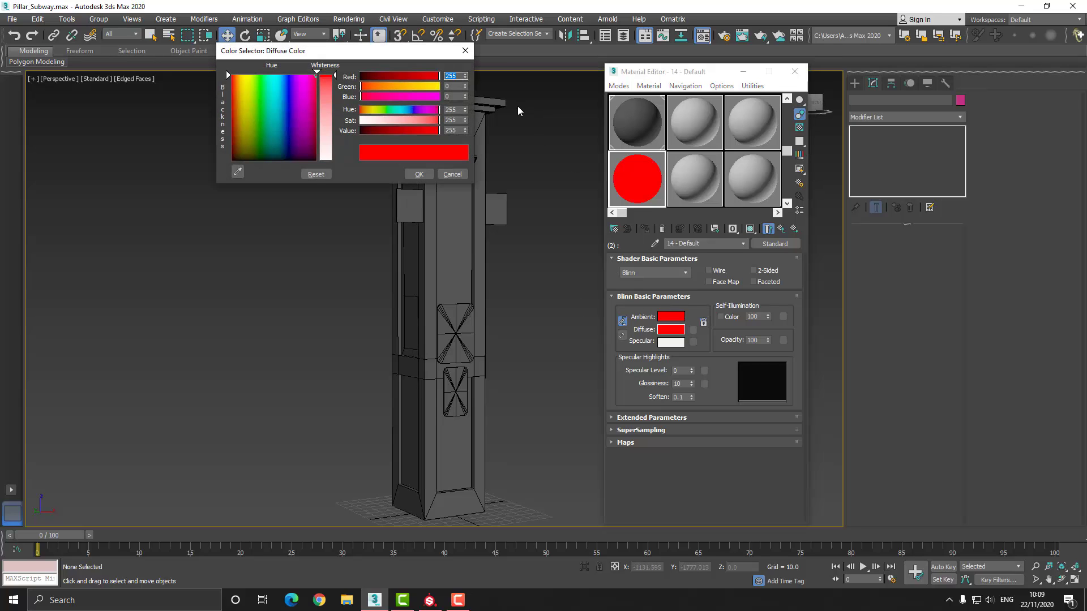
text(0)
key(Tab)
text(255)
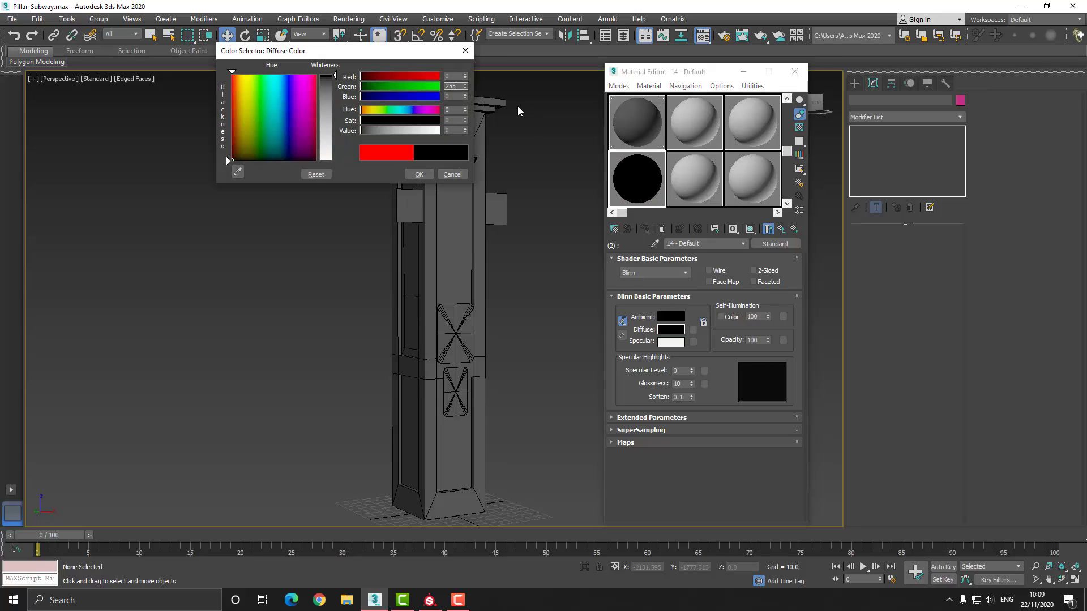
key(Return)
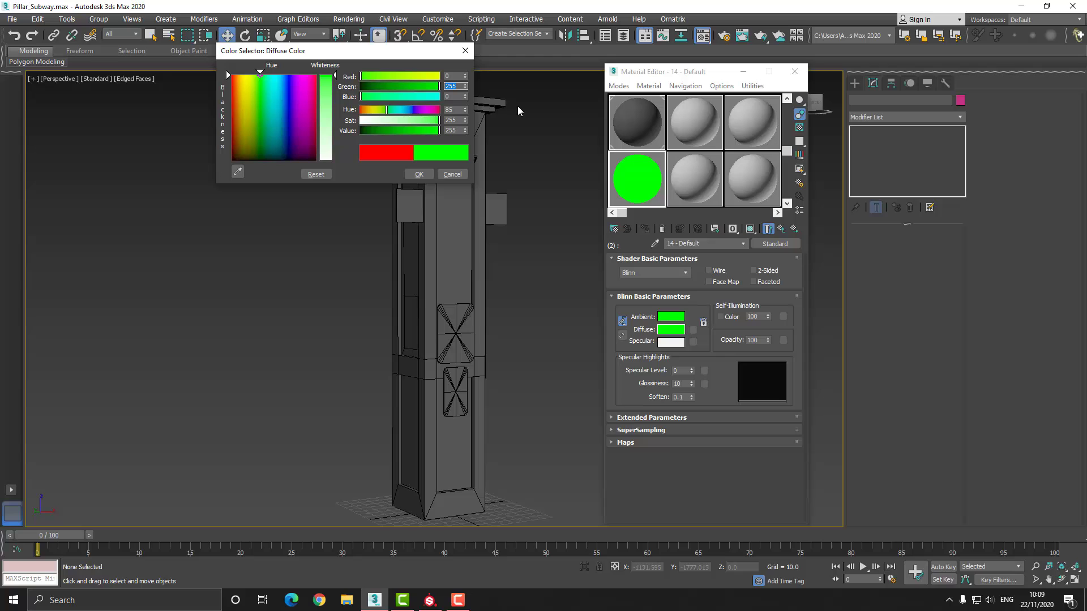
click(419, 174)
click(780, 228)
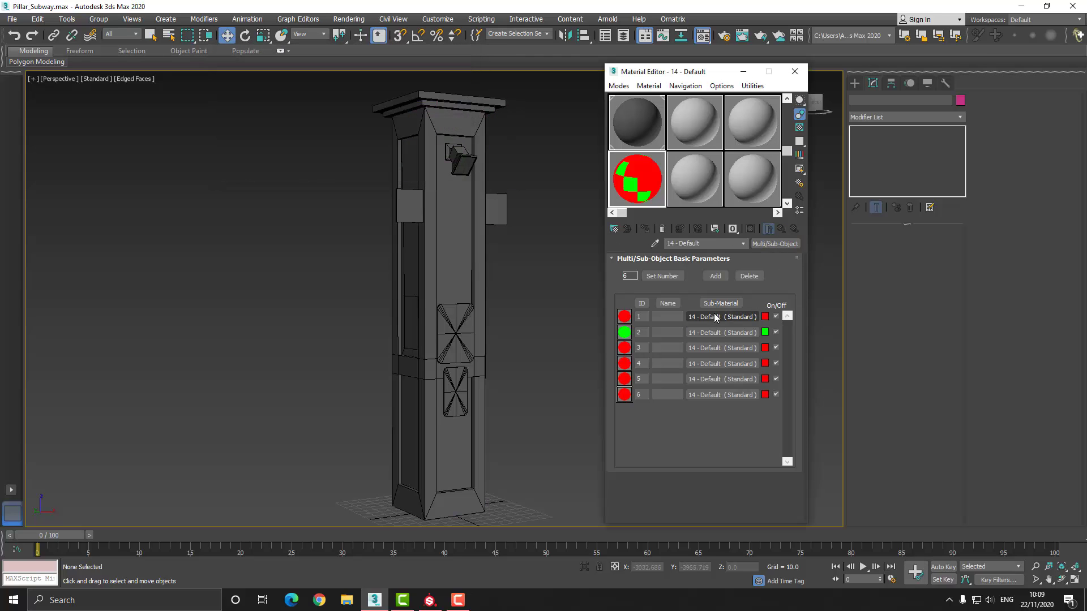
Change the diffuse color of sub-material 3 to pure blue (0, 0, 255) and return to the parent material
click(713, 348)
click(675, 329)
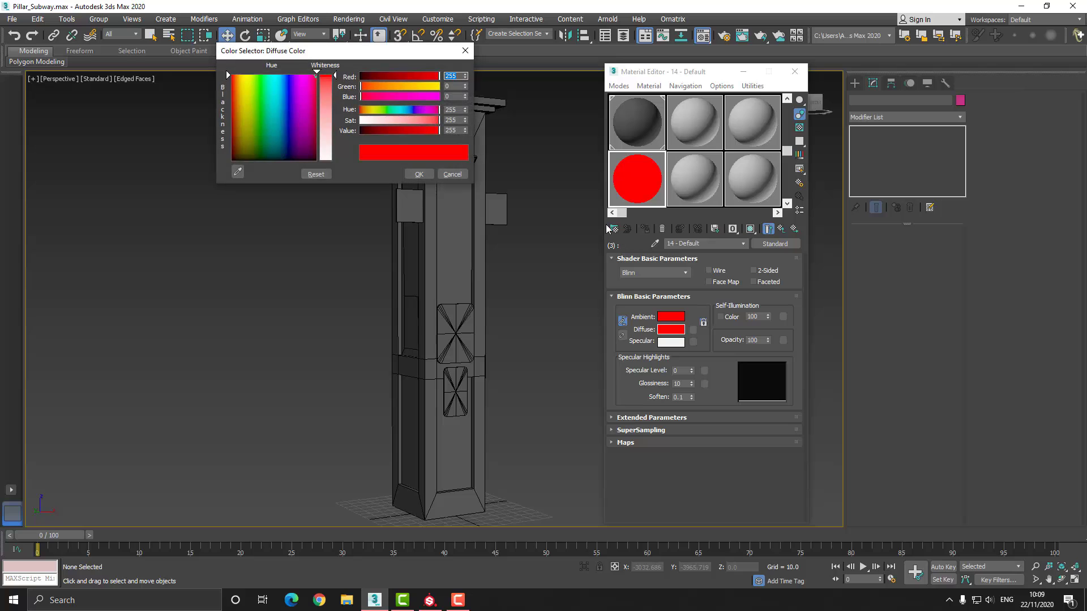
text(0)
key(Tab)
key(Tab)
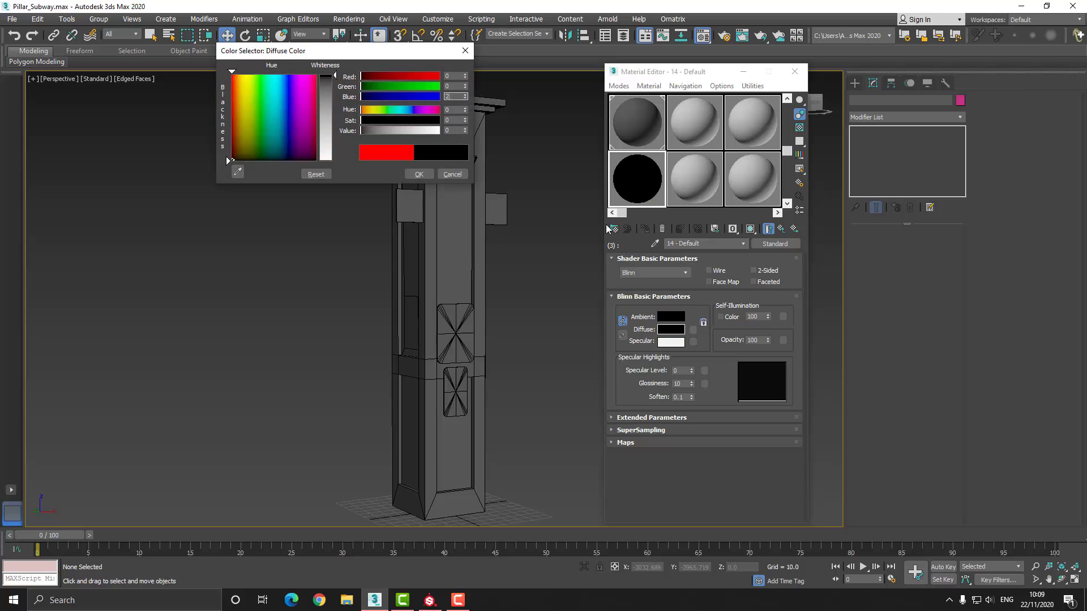
key(Return)
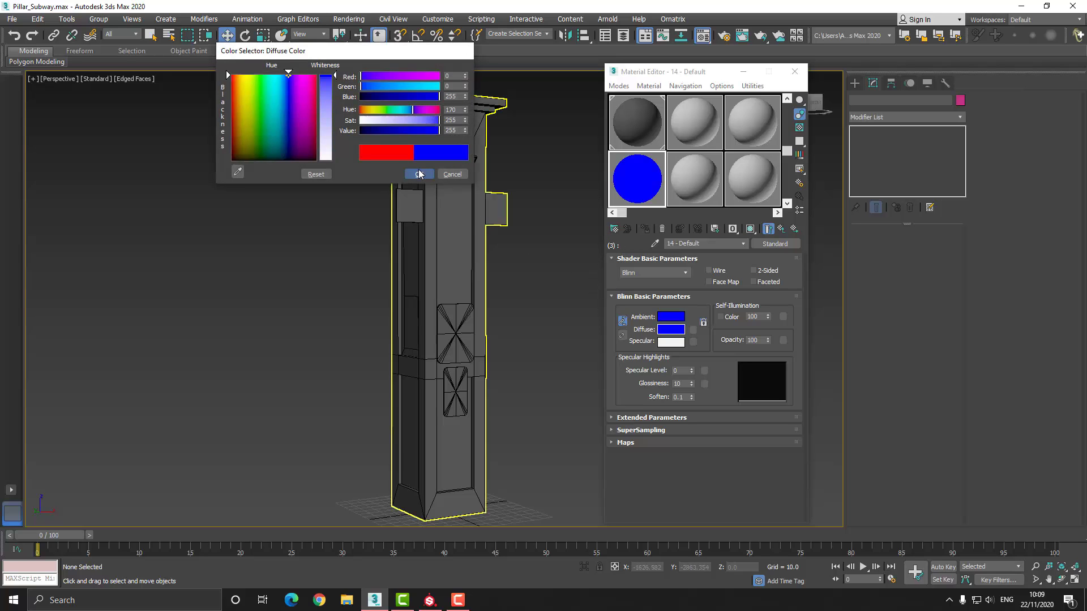
click(782, 228)
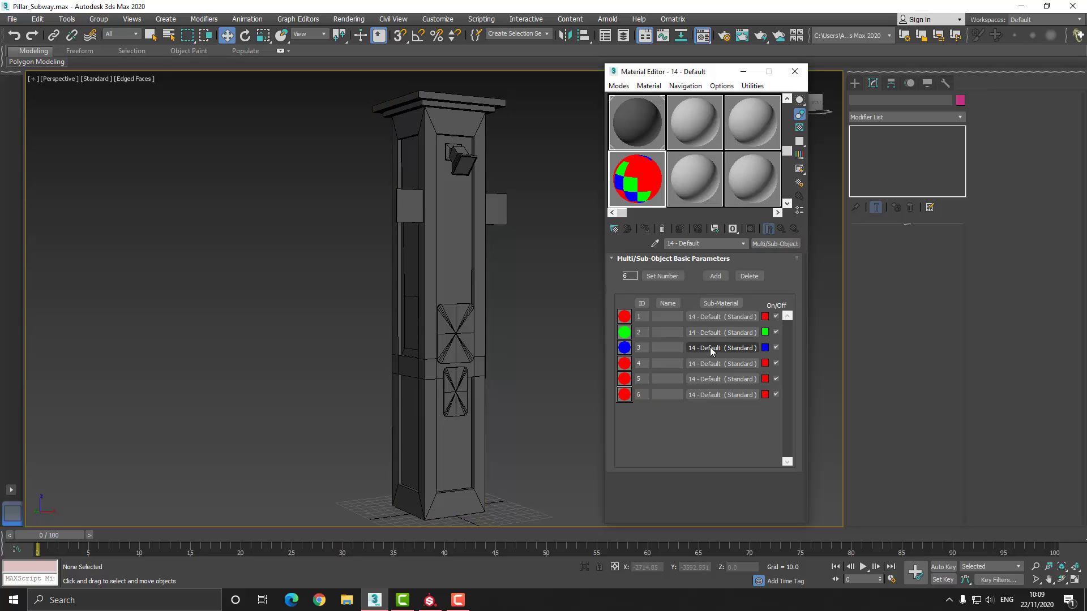
Change the diffuse color of sub-material 4 to black (0, 0, 0) and return to the parent material
click(701, 364)
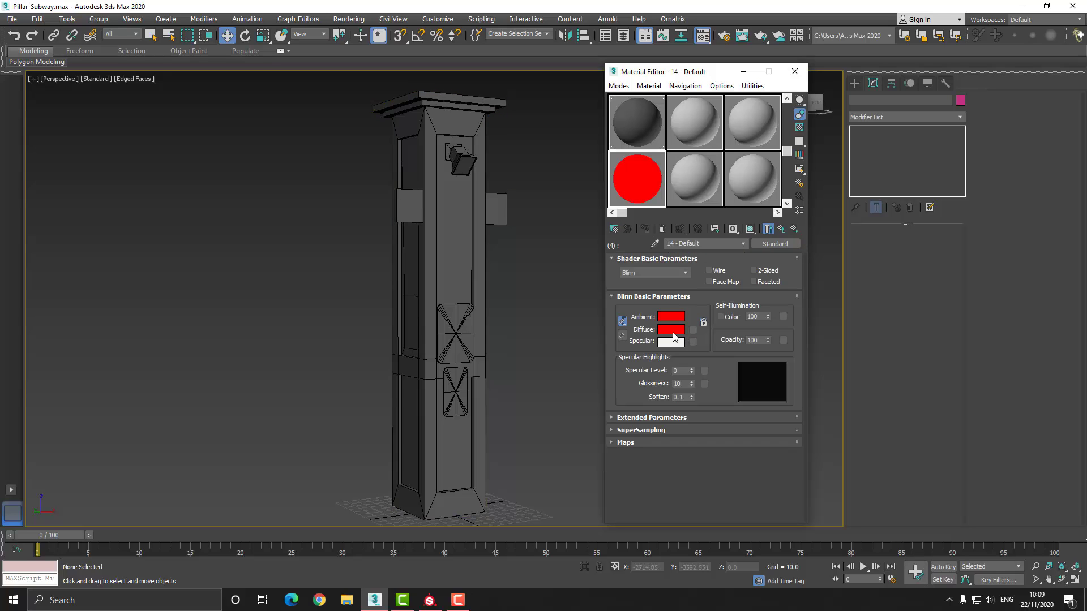
click(672, 333)
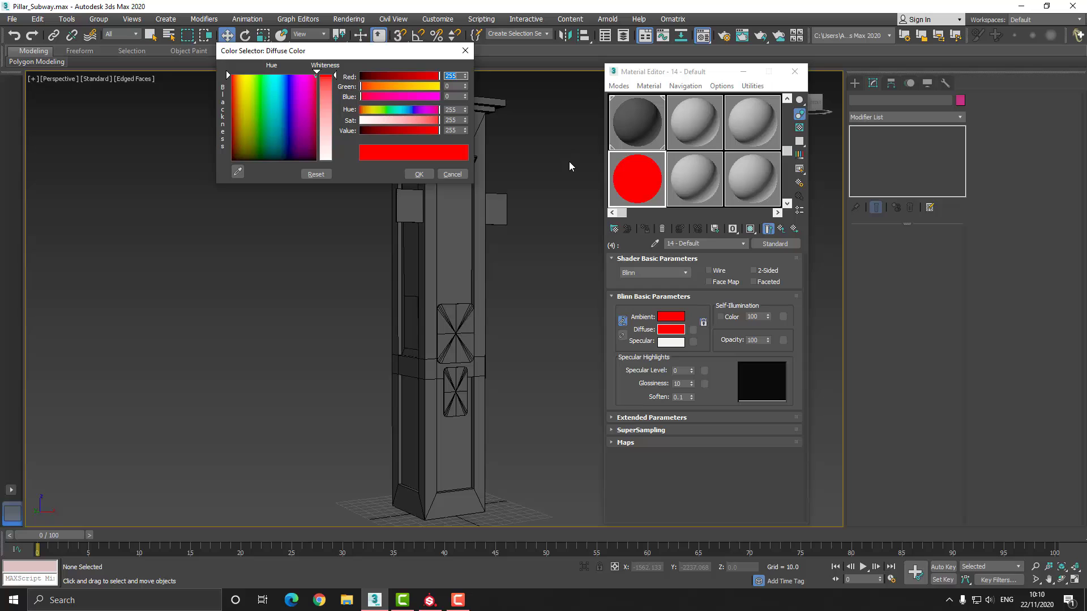
text(0)
key(Tab)
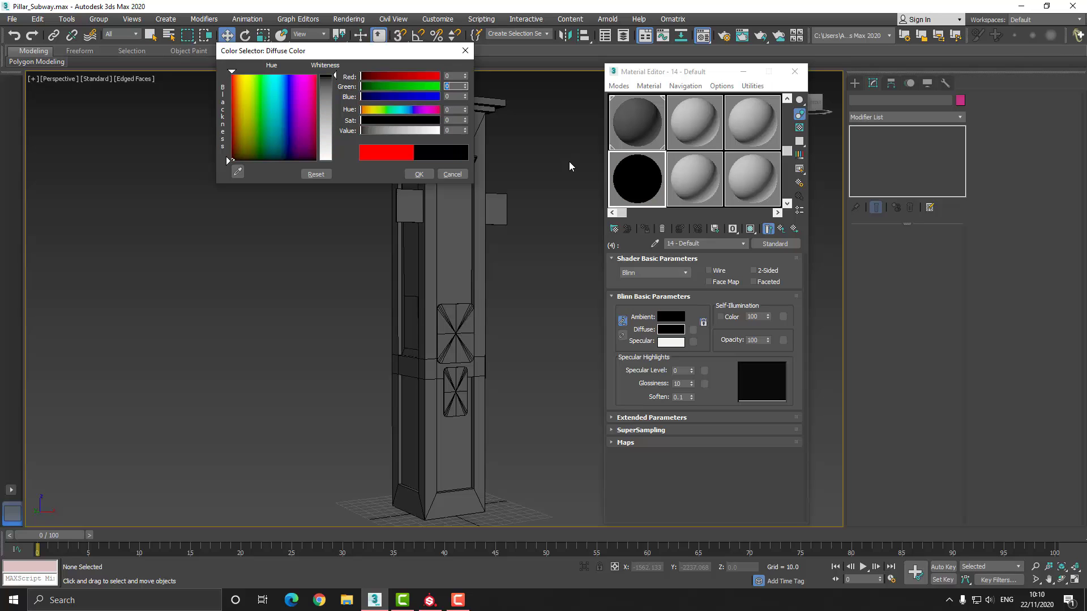
click(419, 174)
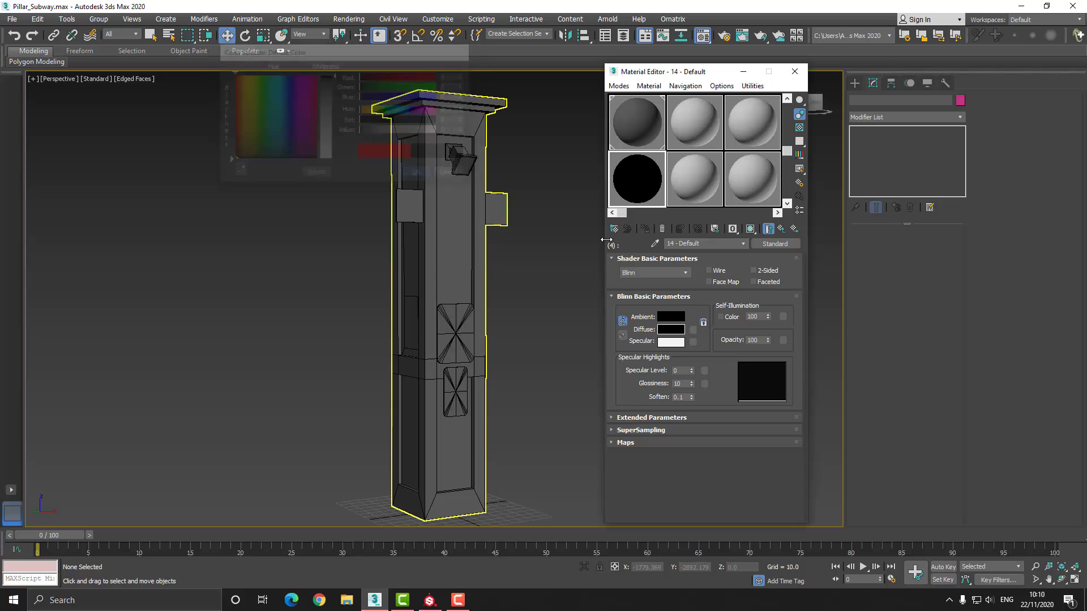
click(772, 230)
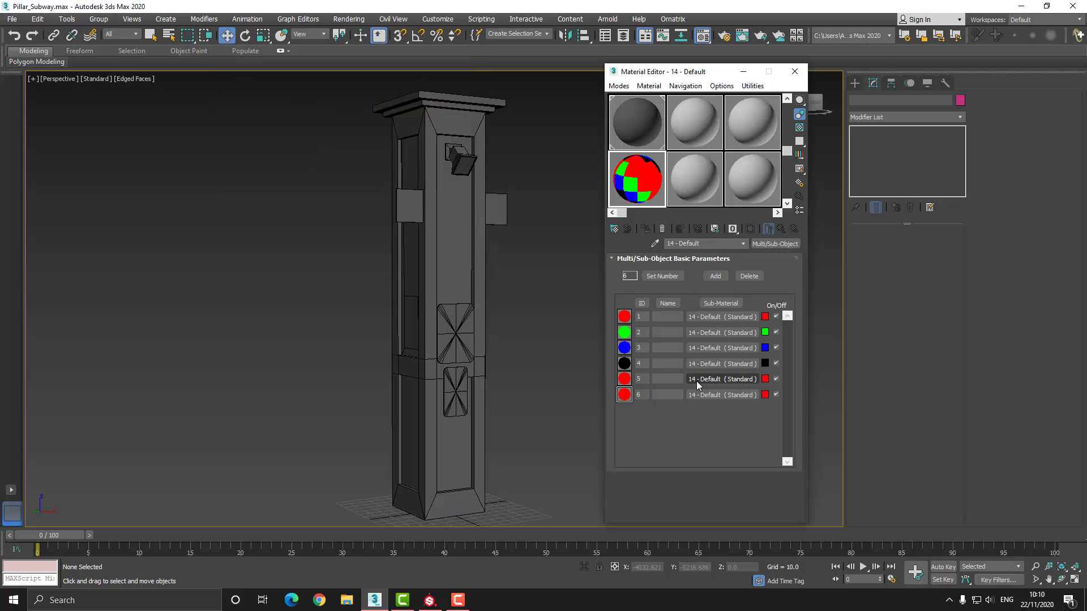
Change the diffuse color of sub-material 5 to white (255, 255, 255) and return to the parent material
click(698, 379)
click(670, 329)
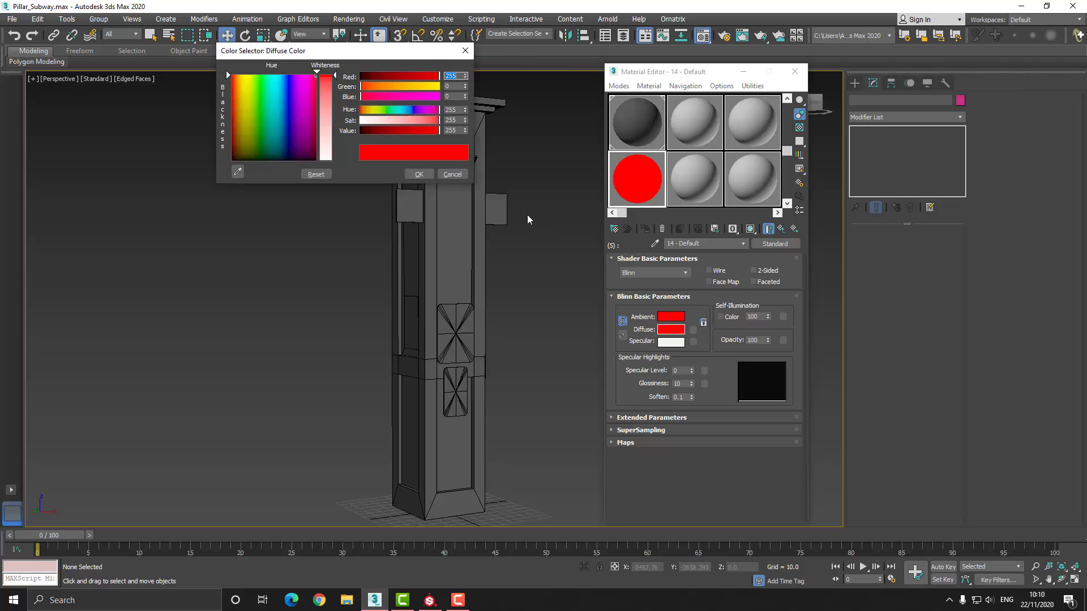
key(Tab)
text(255)
key(Tab)
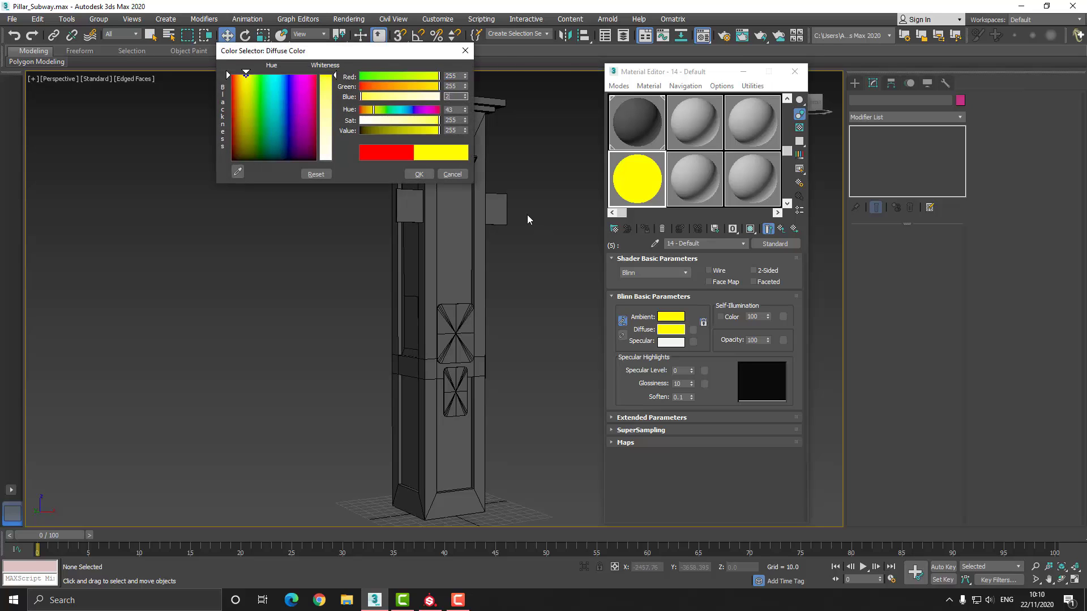
text(255)
key(Return)
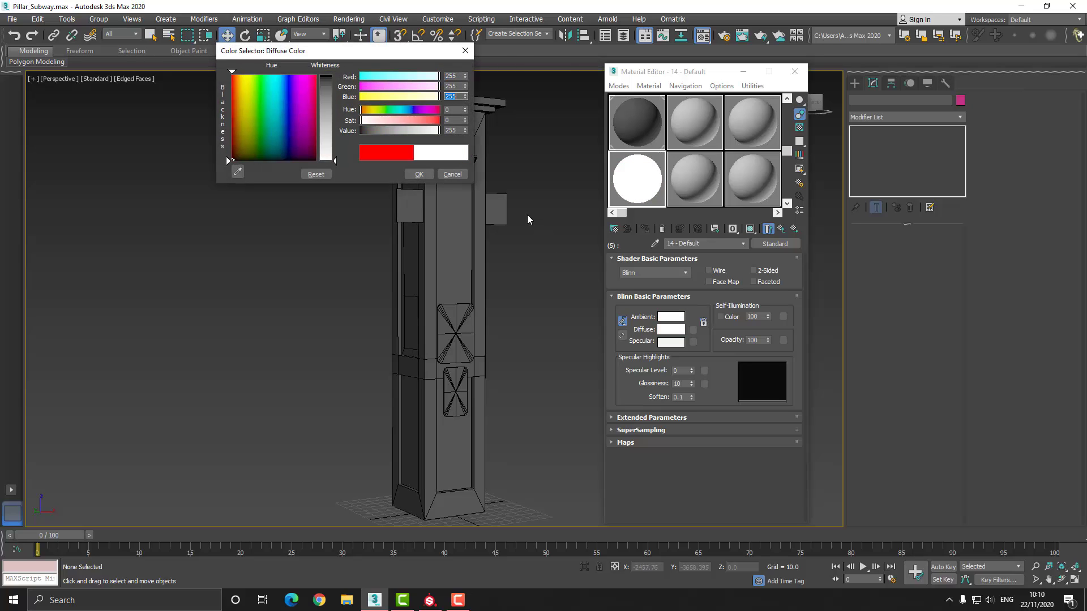
click(419, 174)
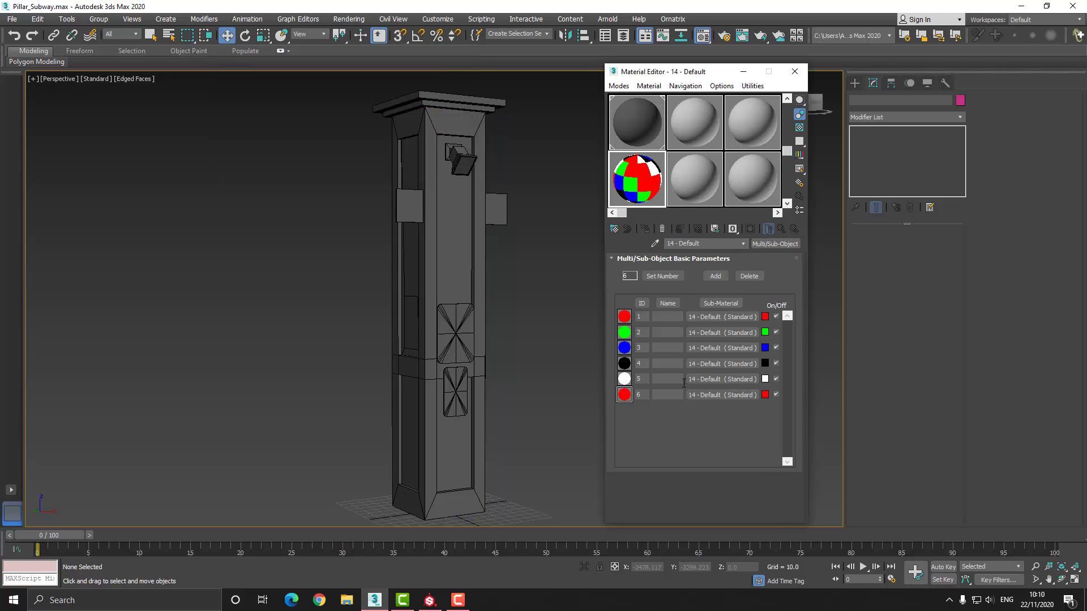
Change the diffuse color of sub-material 6 to magenta (255, 0, 255)
click(716, 395)
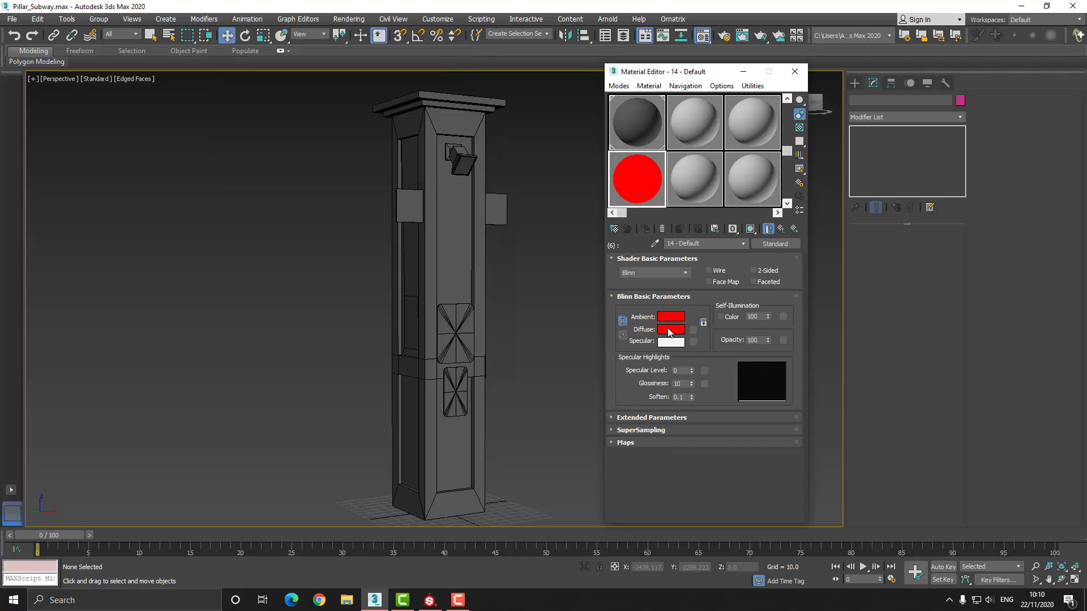
click(670, 331)
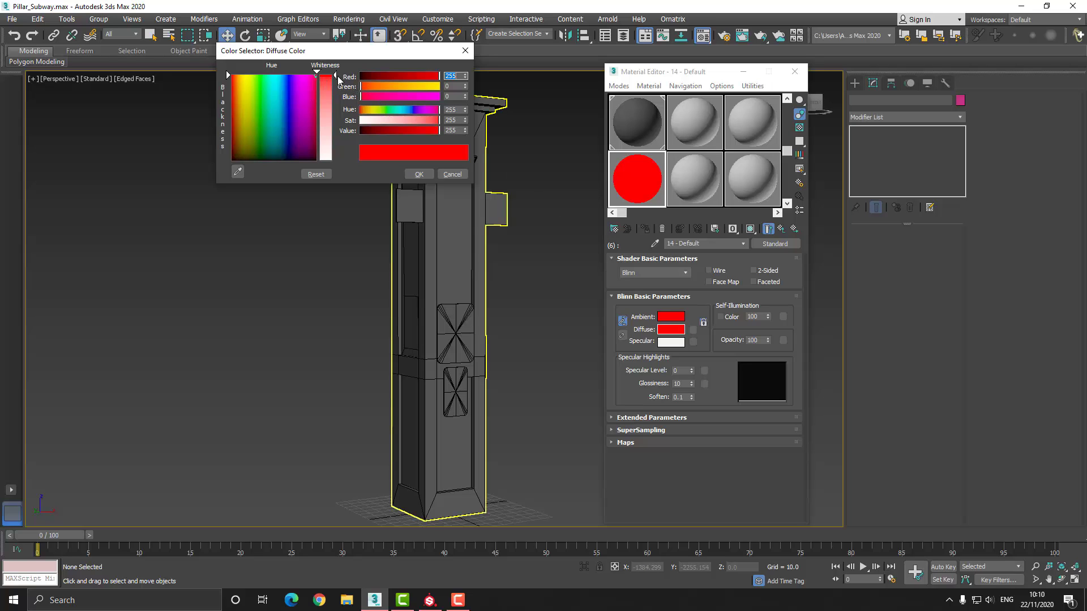
drag(336, 77, 335, 81)
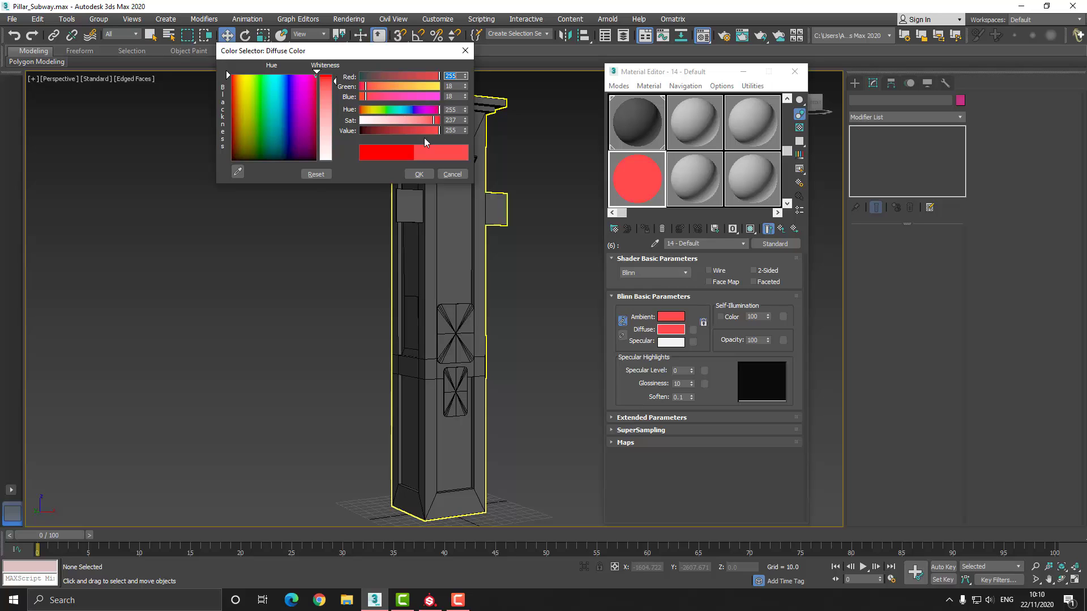
key(Tab)
text(0)
key(Tab)
text(255)
key(Return)
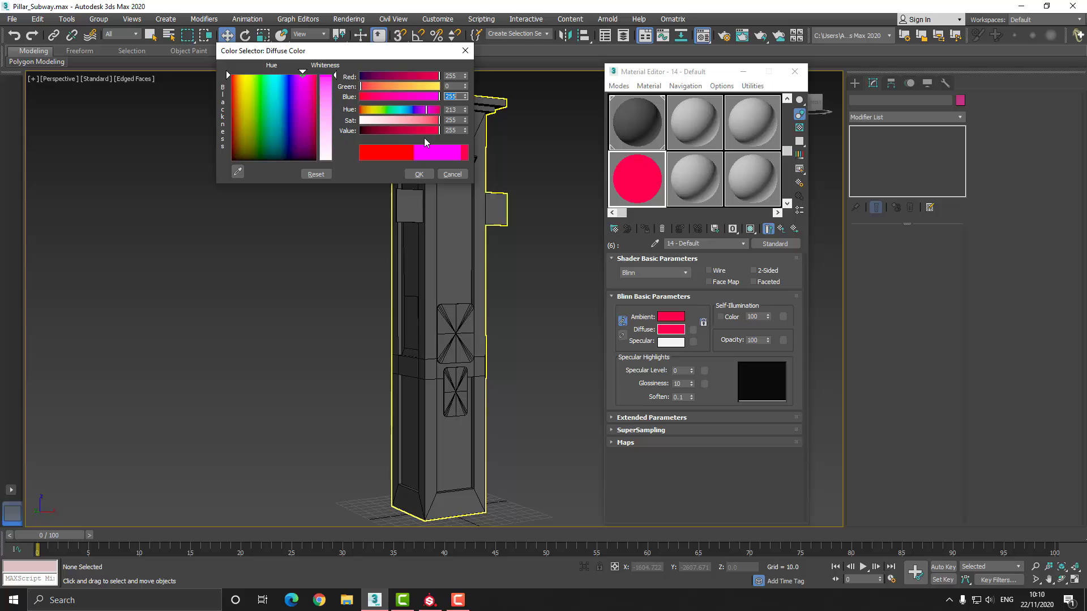
click(417, 175)
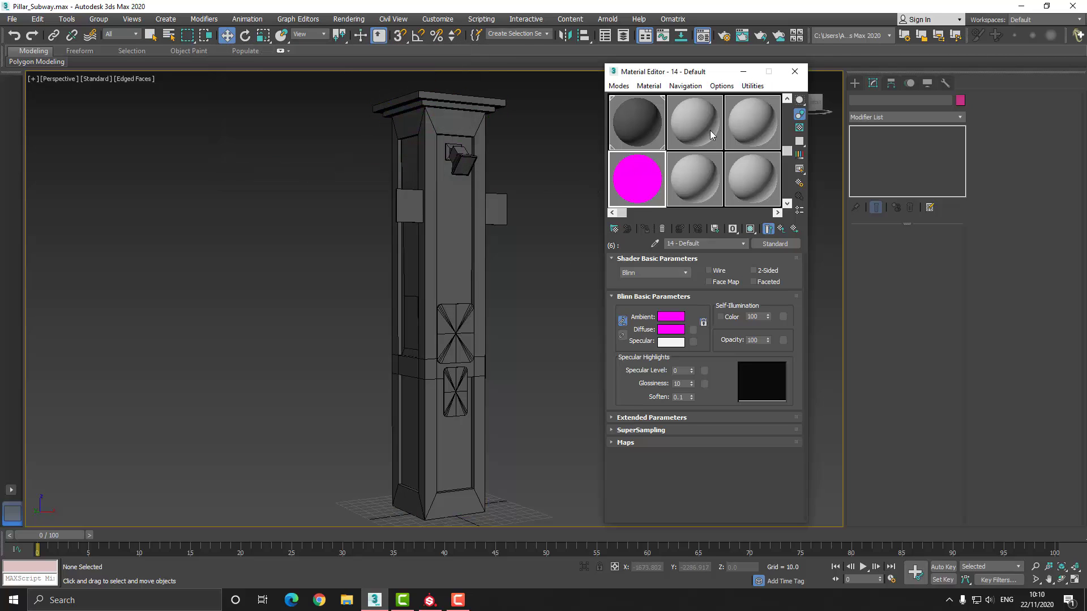
Select the pillar and set the material ID of all its polygons to 1
click(473, 150)
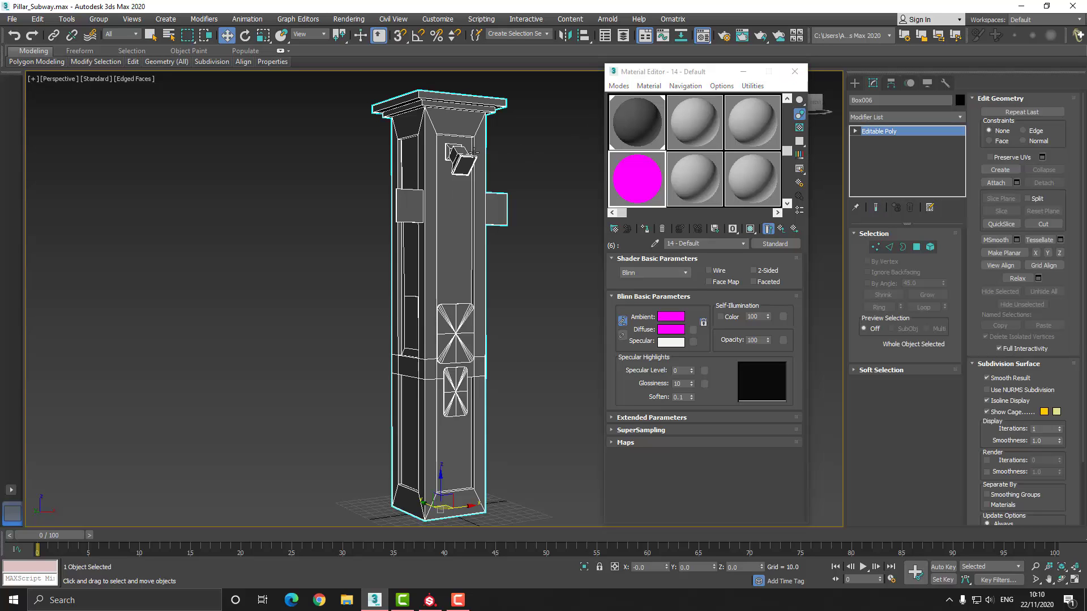
click(917, 247)
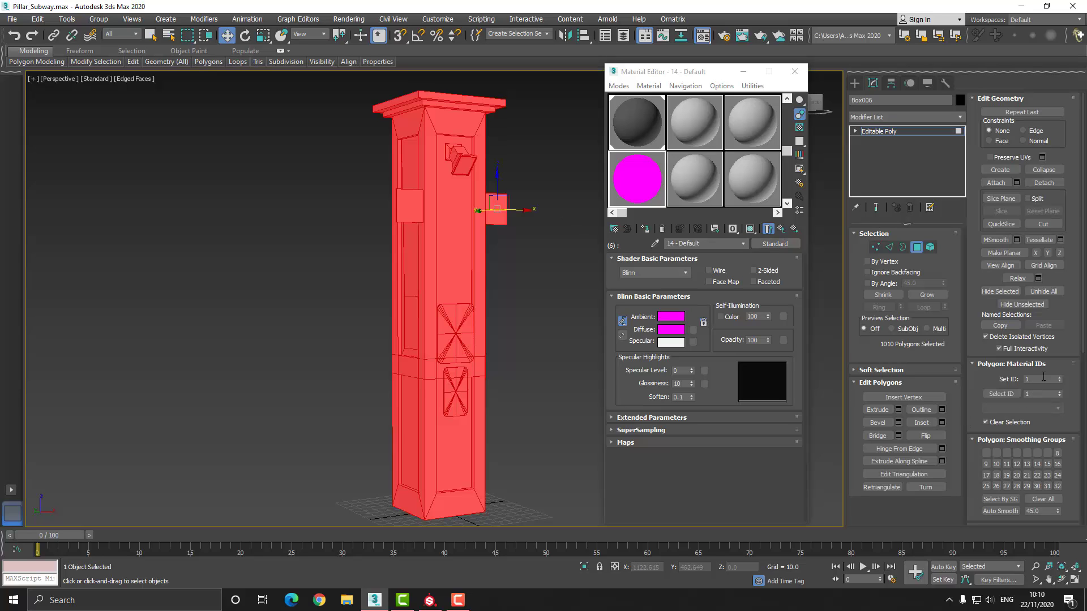
click(1041, 379)
click(918, 247)
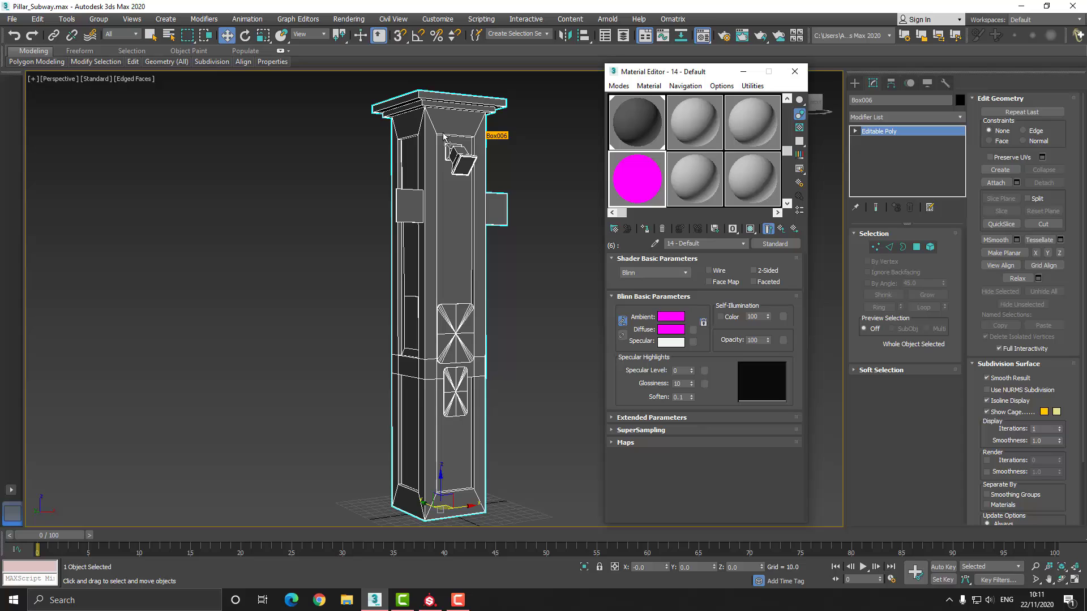
Apply the Multi/Sub-Object material to the pillar, return to the parent material and reselect the pillar
drag(445, 137, 444, 138)
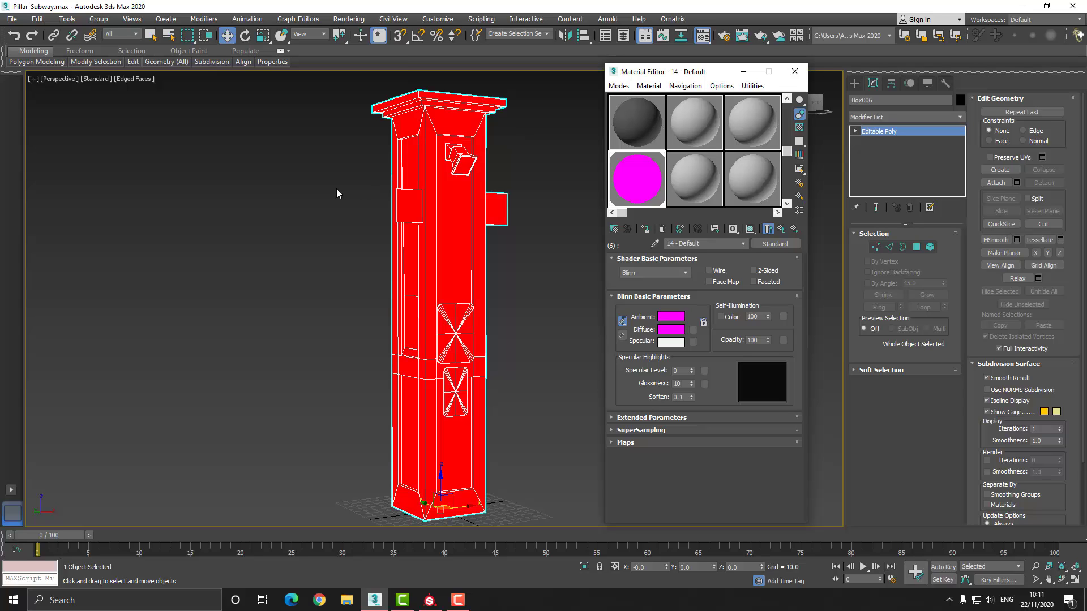
click(313, 235)
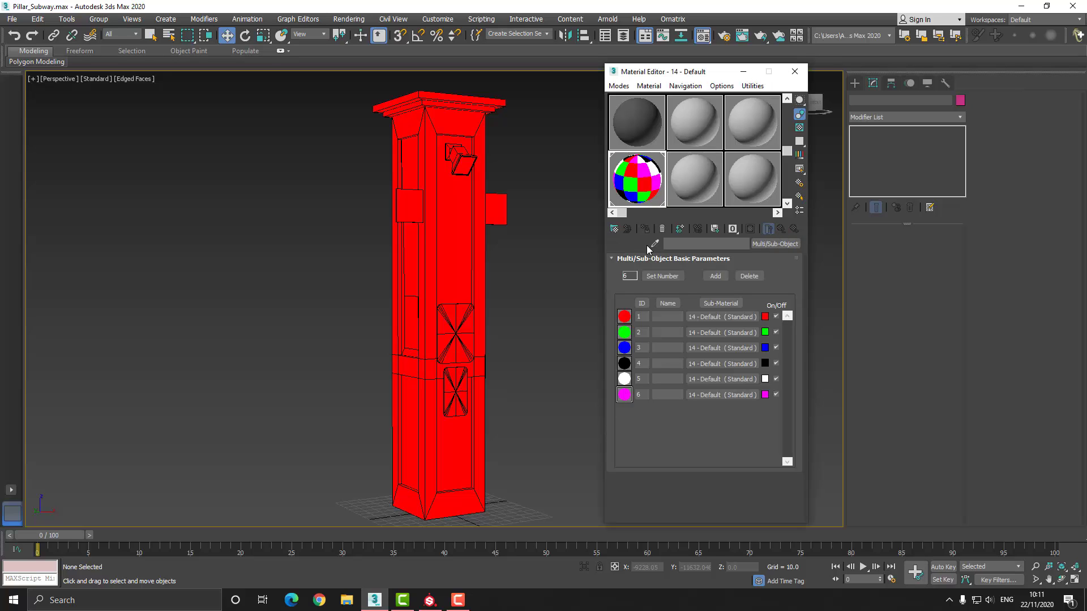
click(436, 226)
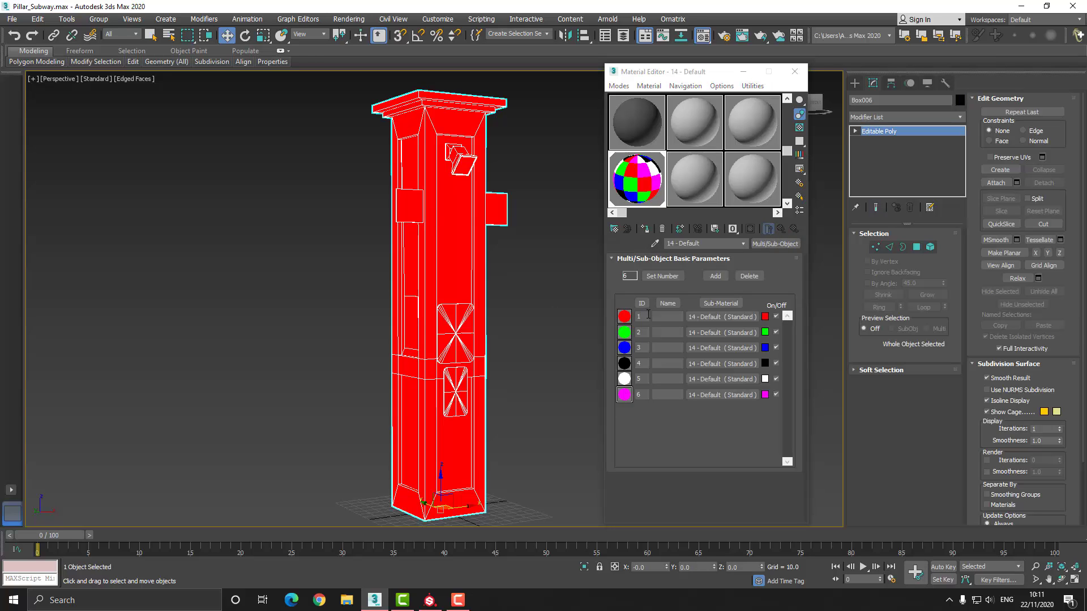
Assign material ID 2 to the two flat sign panels and the two faceted boxes on the pillar as elements
click(647, 316)
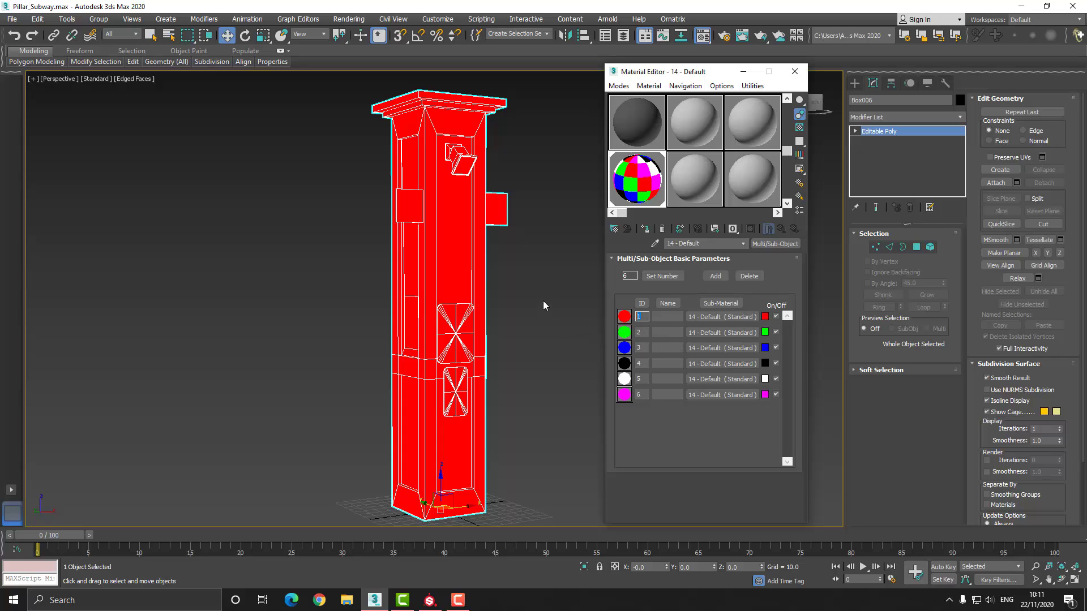
click(646, 332)
click(930, 247)
click(410, 200)
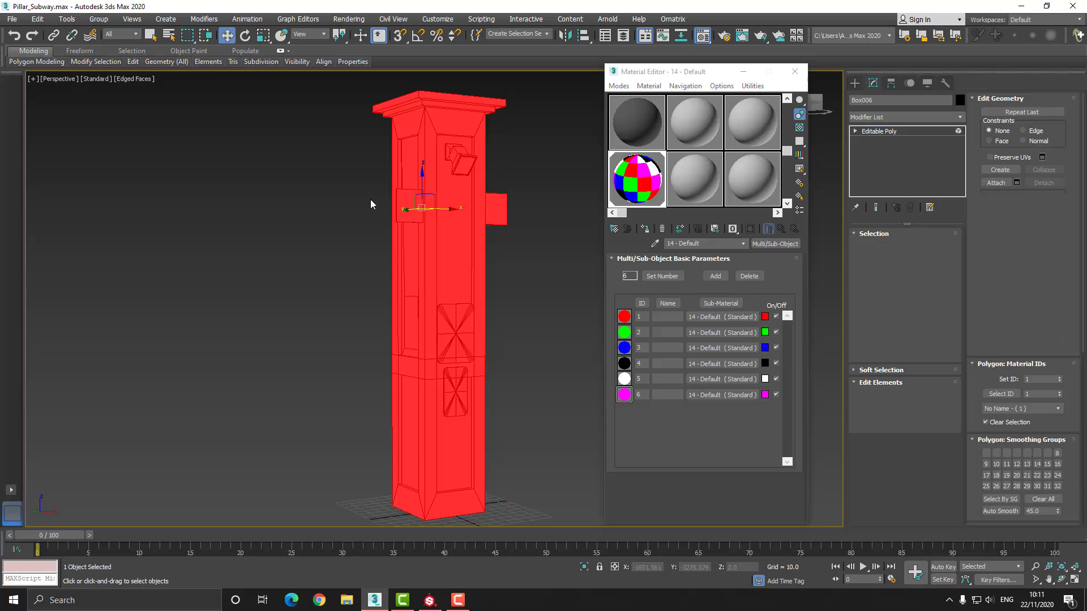
click(410, 201)
ctrl+click(492, 215)
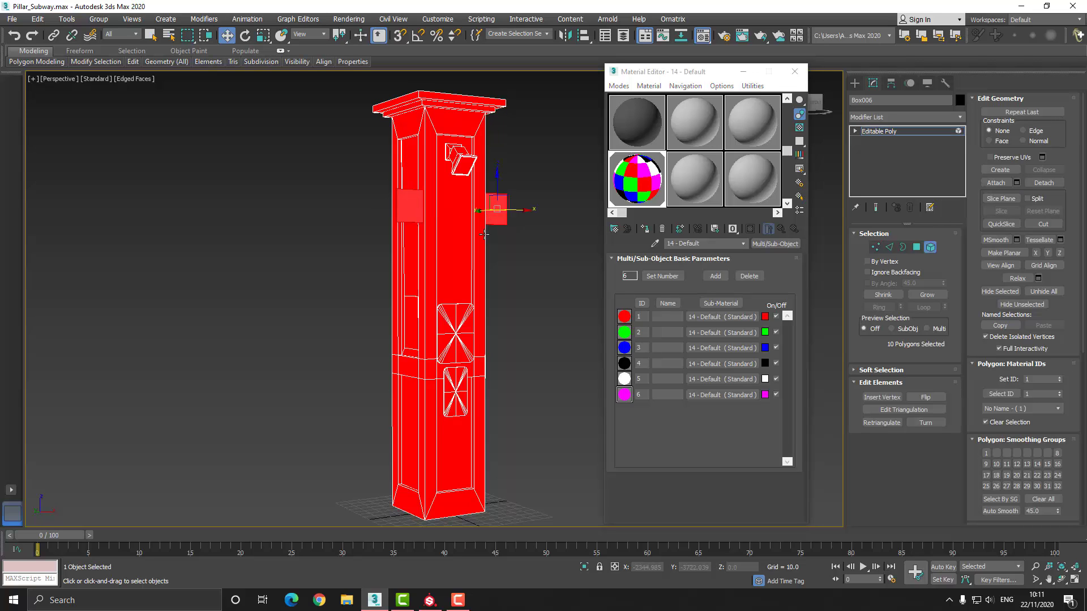
ctrl+click(456, 341)
ctrl+click(446, 395)
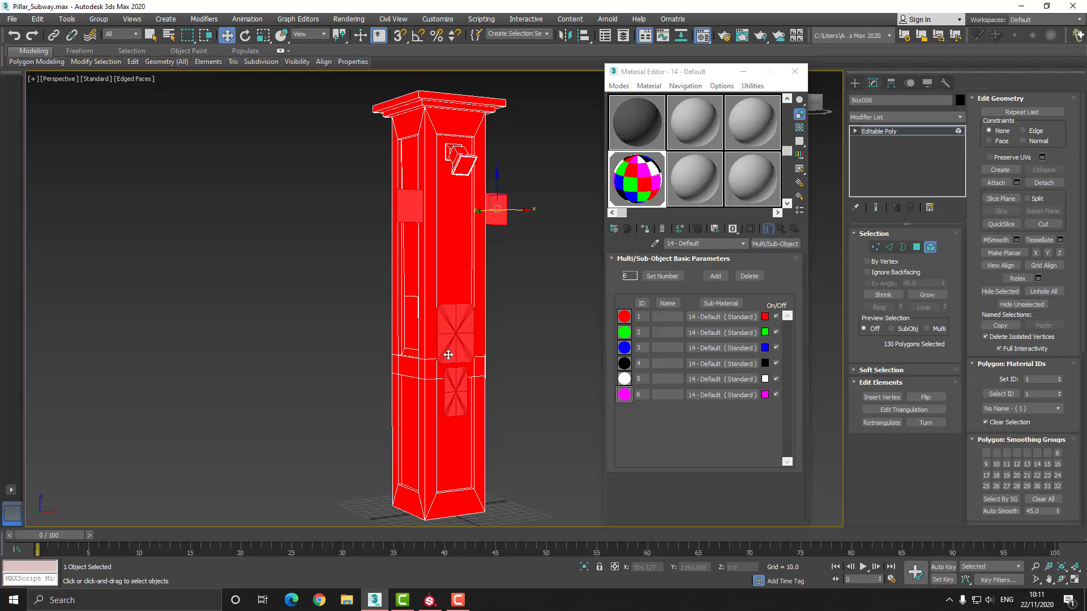
ctrl+click(448, 328)
double_click(1043, 380)
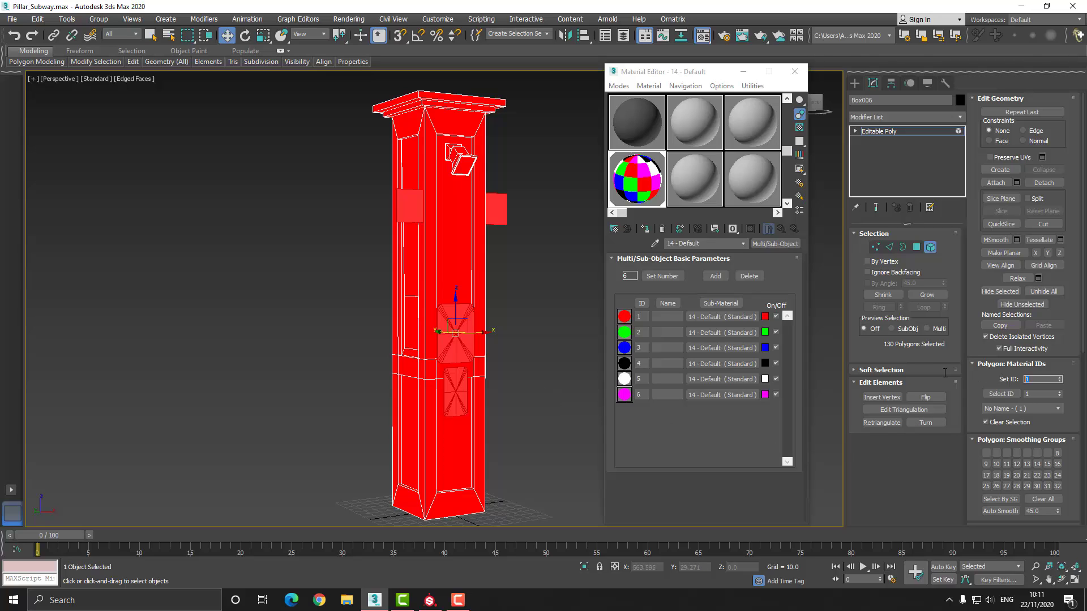
text(2)
key(Return)
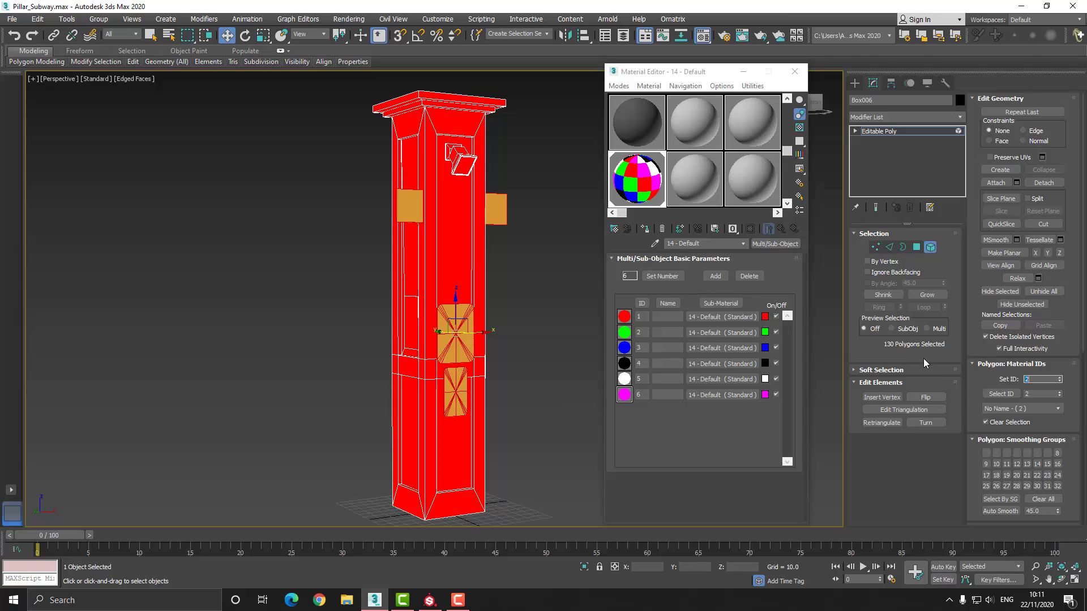
click(300, 235)
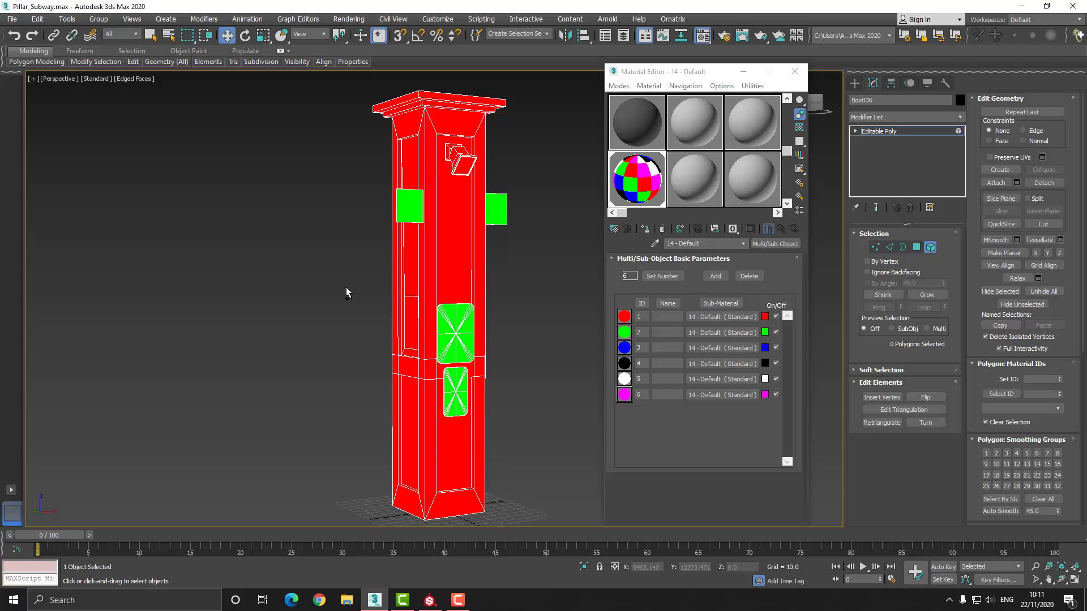
Assign material ID 3 to the lamp element mounted near the top of the pillar
key(ctrl+r)
mouse_move(398, 271)
mouse_down()
mouse_move(576, 273)
mouse_move(365, 272)
mouse_move(593, 287)
mouse_move(370, 285)
mouse_move(410, 286)
mouse_up()
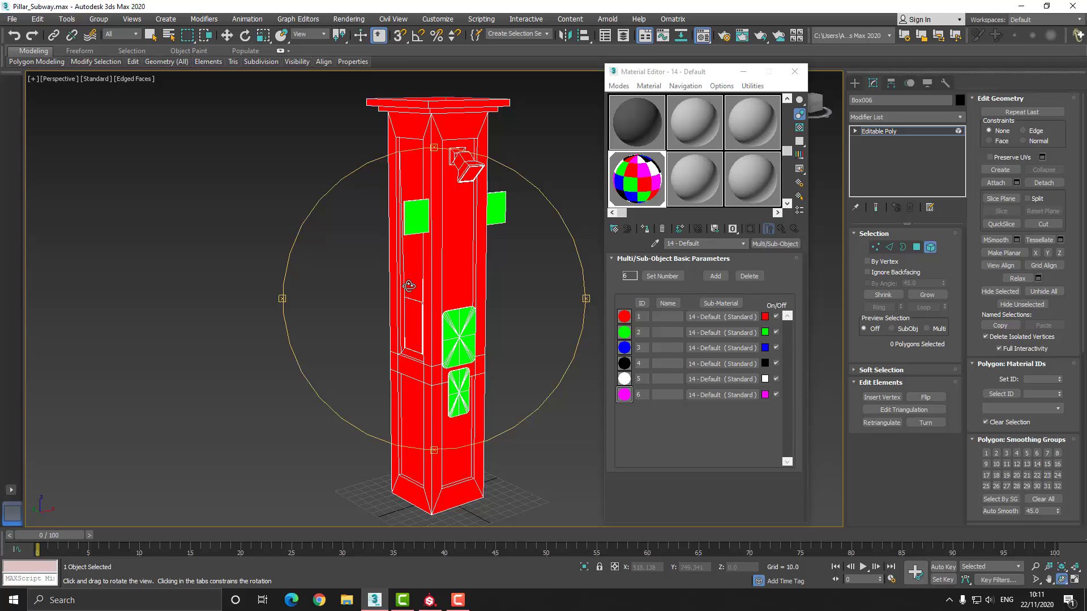
key(w)
click(467, 164)
double_click(1037, 380)
text(6)
key(Return)
scroll(457, 163, up, 5)
double_click(1041, 380)
text(3)
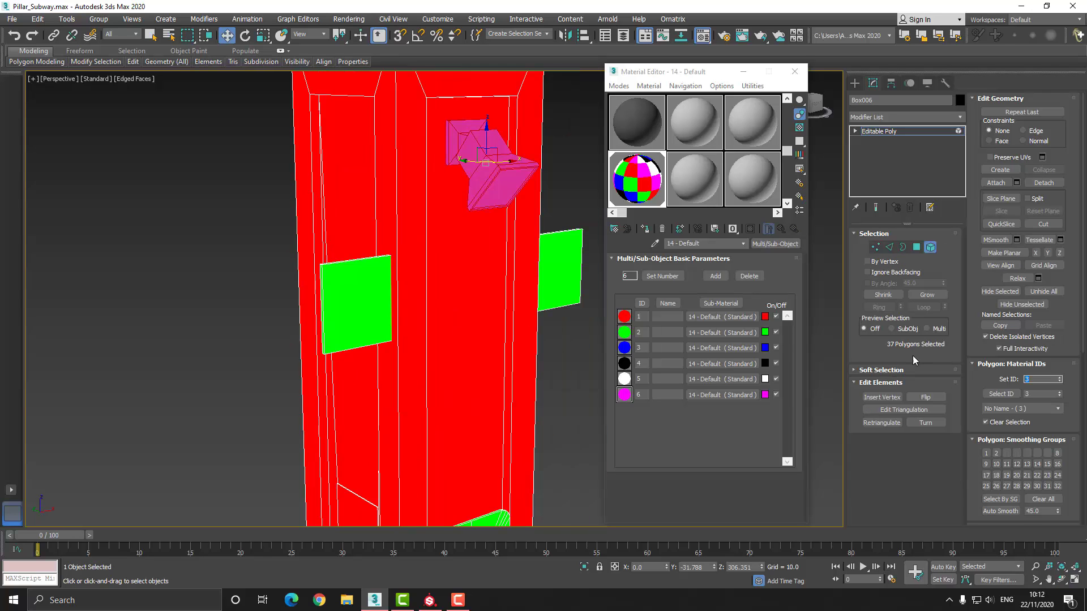
click(357, 305)
Assign material ID 6 to the lower recessed panel polygon and the lamp's front face
click(916, 247)
click(412, 371)
double_click(1040, 380)
text(6)
click(500, 184)
alt+middle_drag(487, 227, 373, 201)
Assign material ID 4 to the bracket elements holding the vertical pipes on the back of the pillar
click(930, 247)
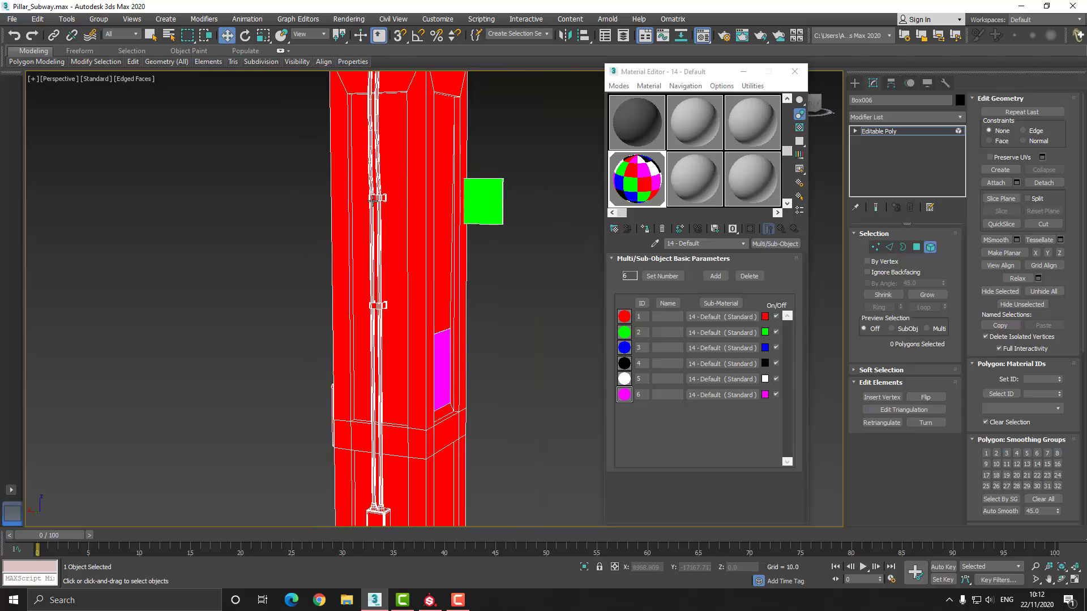
click(373, 201)
ctrl+click(378, 305)
double_click(1041, 380)
text(4)
key(Return)
Assign material ID 5 to the remaining pipe elements on the pillar's back and clear the selection
mouse_move(356, 272)
alt+middle_down()
mouse_move(435, 291)
mouse_move(462, 362)
mouse_move(376, 280)
alt+middle_up()
click(462, 361)
key(ctrl+r)
drag(376, 281, 439, 272)
drag(1040, 379, 940, 370)
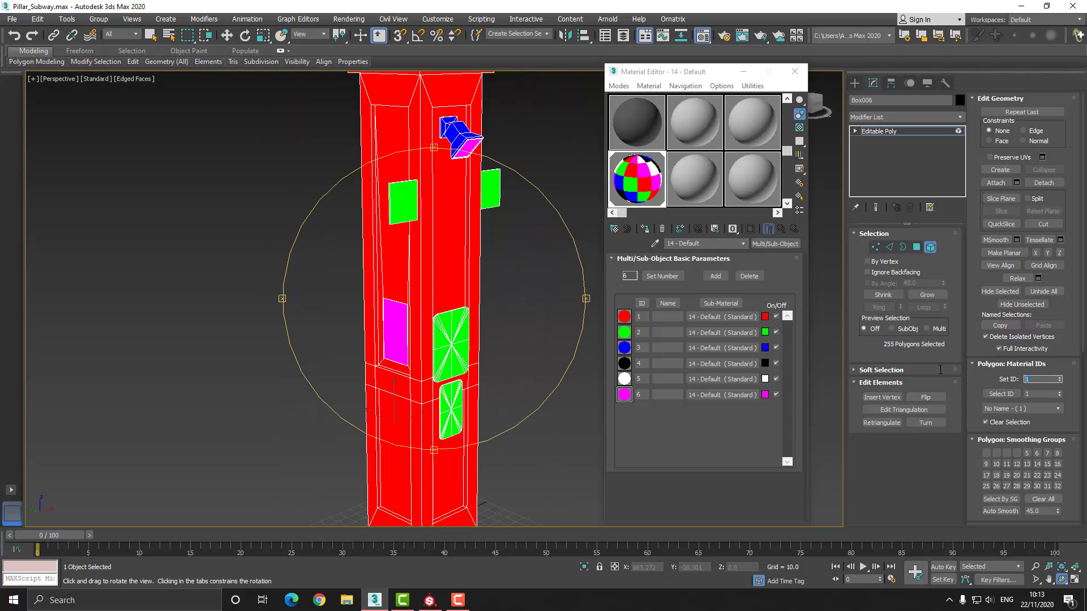
text(5)
mouse_move(436, 283)
mouse_down()
mouse_move(546, 294)
mouse_move(422, 285)
mouse_move(543, 305)
mouse_move(455, 292)
mouse_up()
key(w)
click(570, 338)
key(ctrl+r)
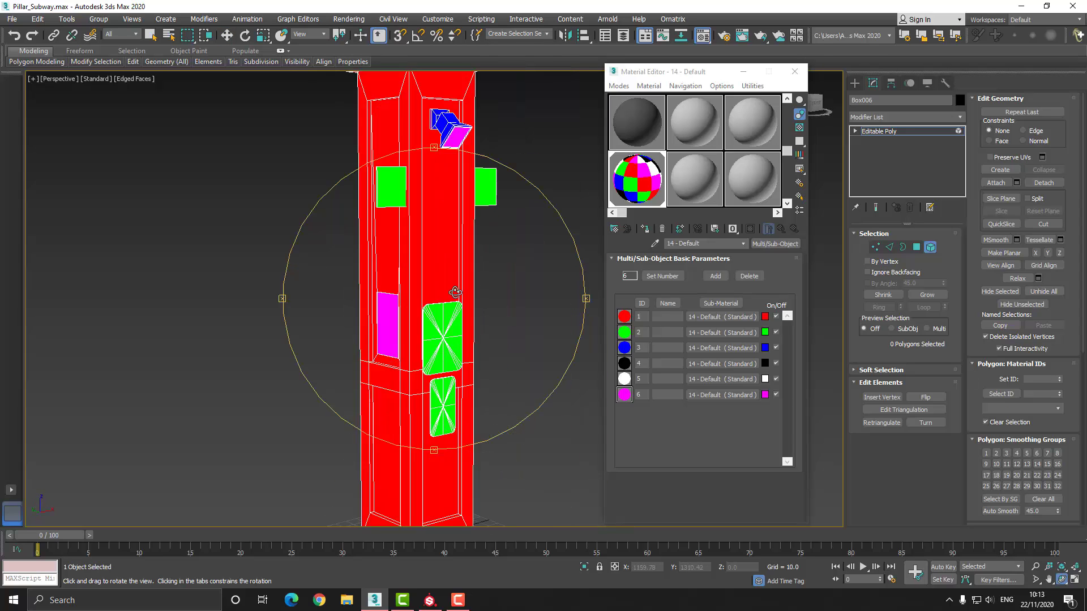
key(w)
scroll(348, 247, down, 3)
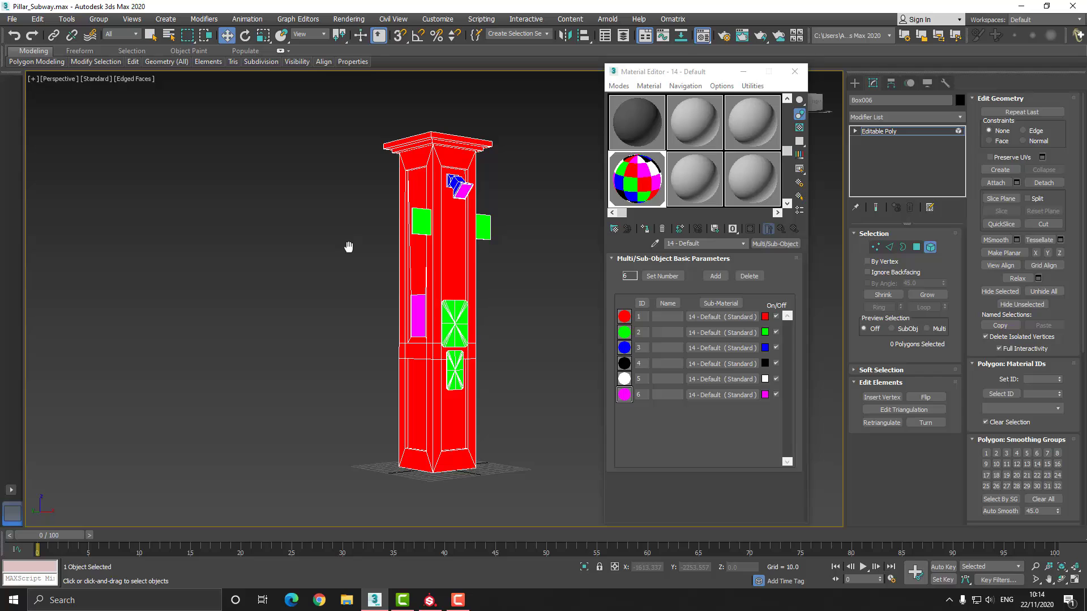
Close the material editor, leave element editing and open Render To Texture for the whole pillar, clear of the model
click(795, 72)
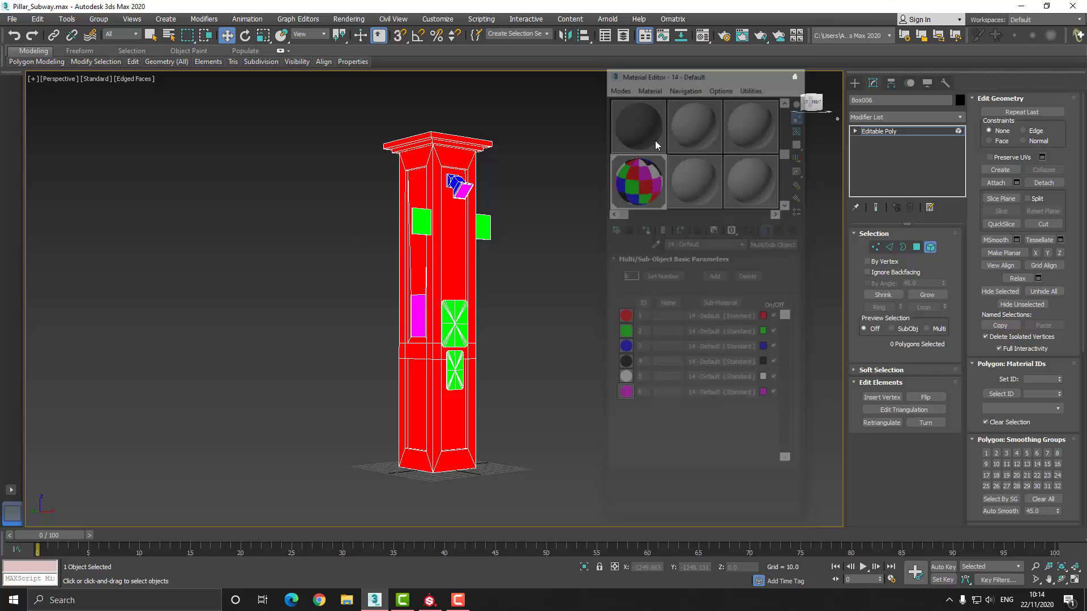
click(930, 247)
click(346, 19)
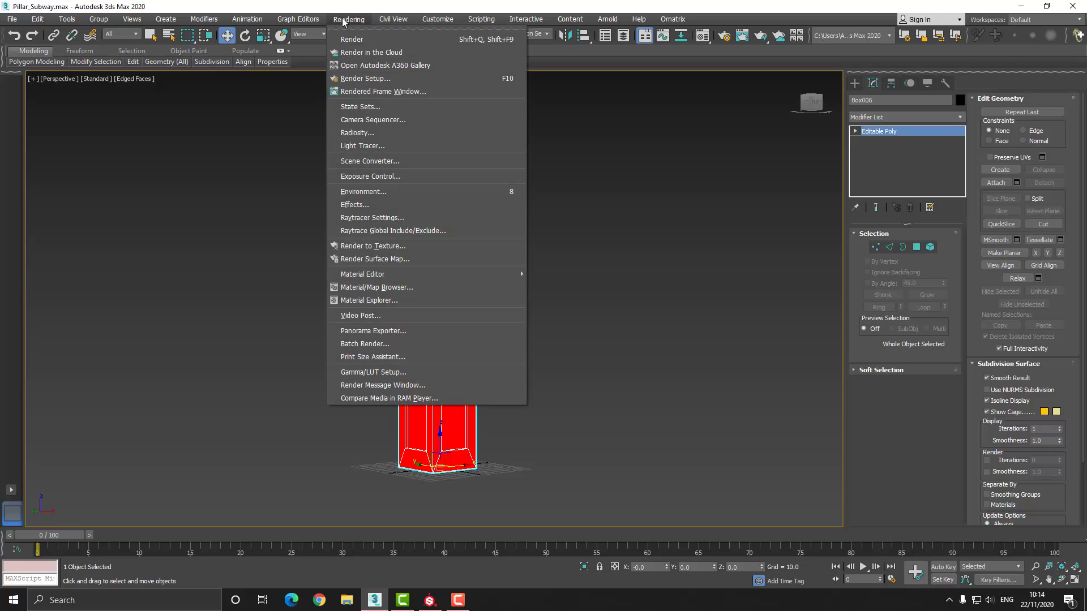
click(360, 249)
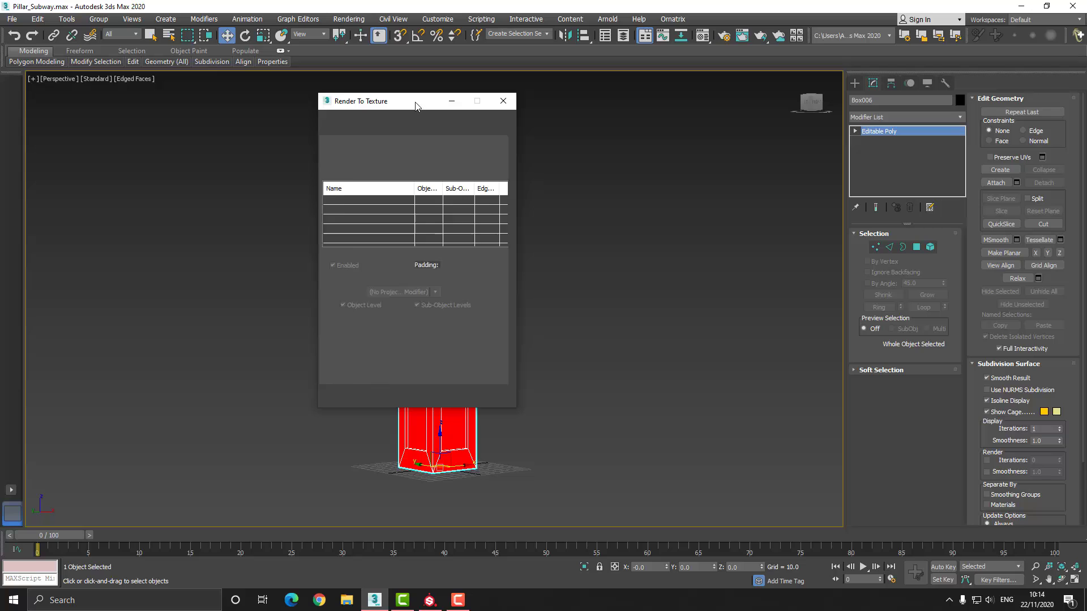
drag(398, 107, 631, 149)
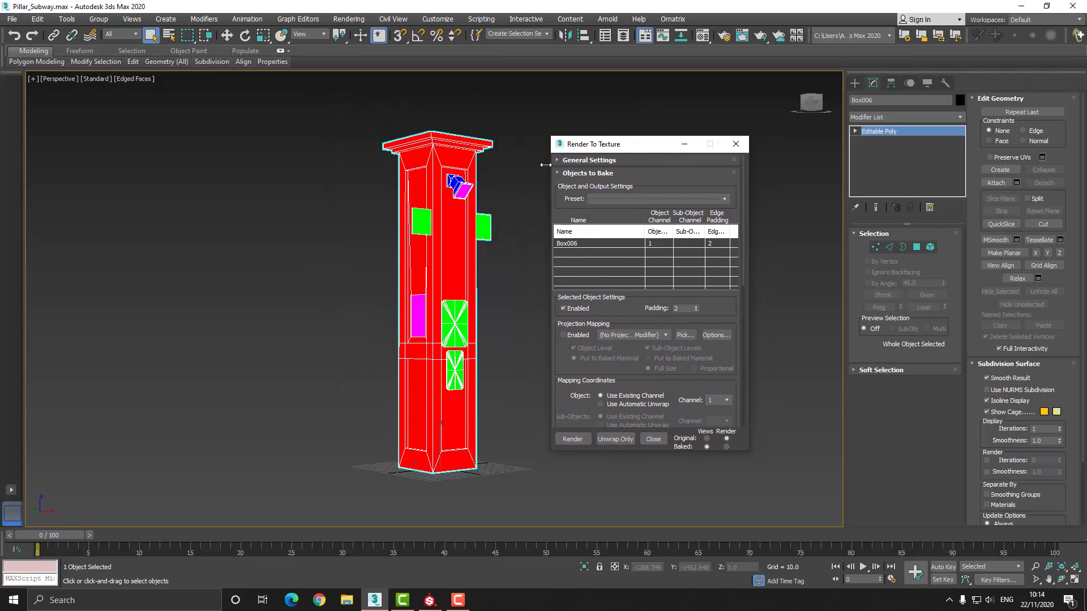
Enable projection mapping for the pillar in the bake settings and bring the output list into view
drag(562, 354, 563, 301)
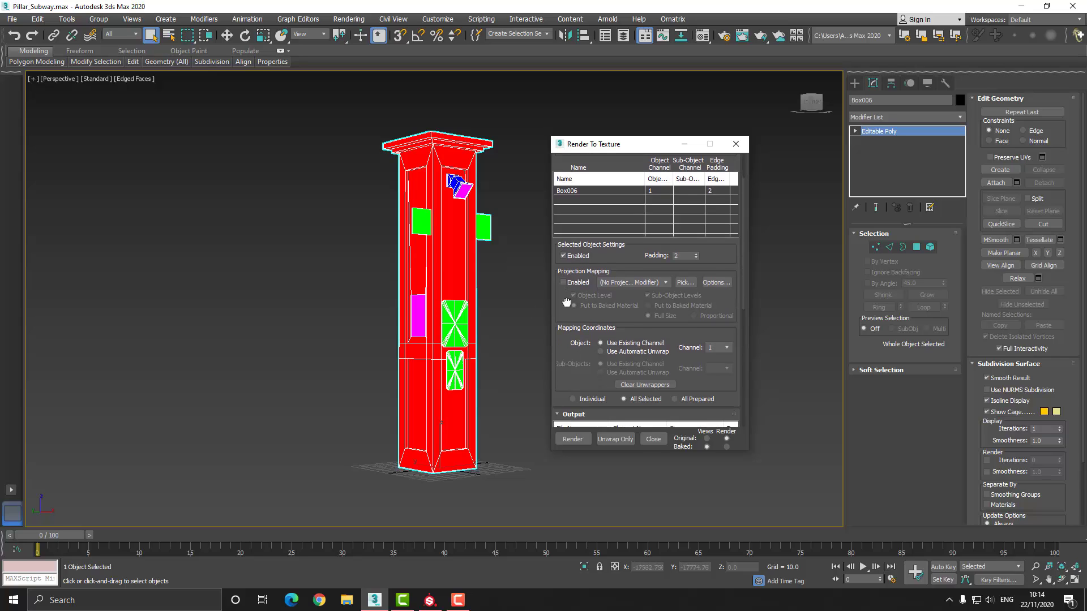
click(563, 282)
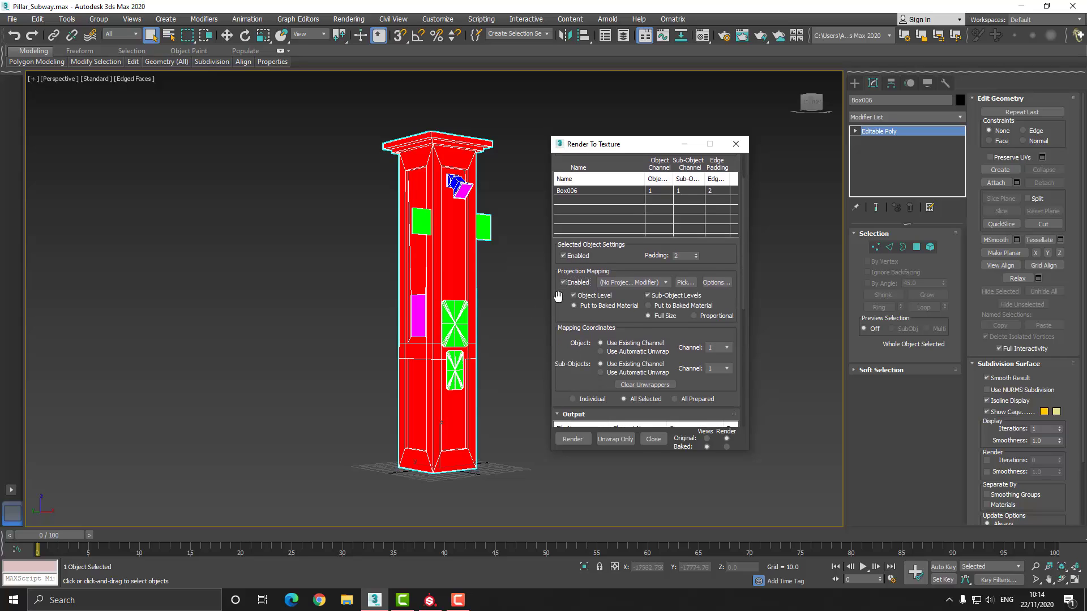
drag(563, 312, 561, 226)
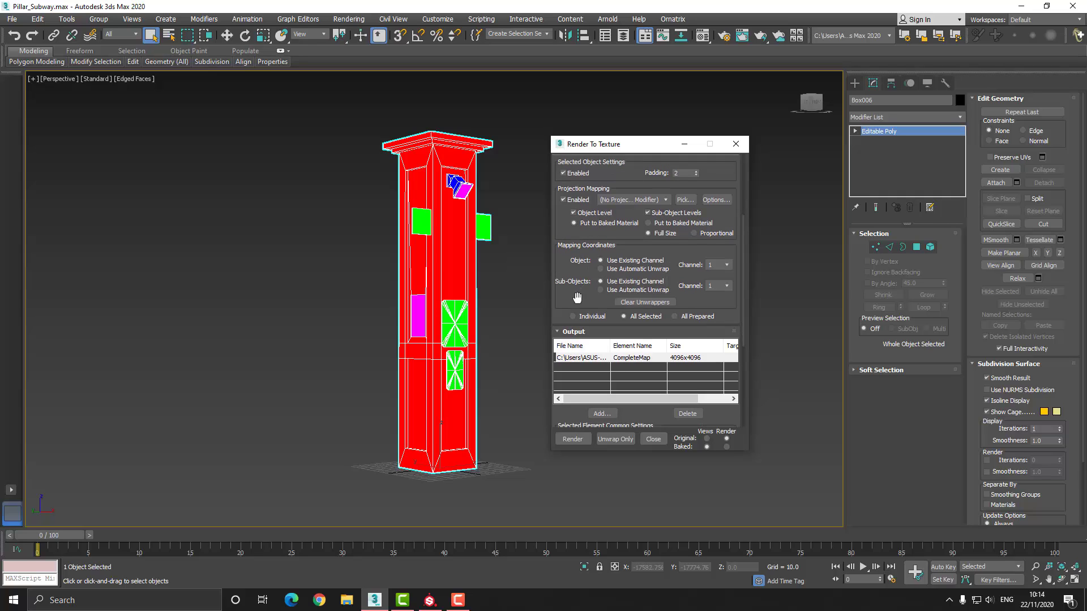
Add a second CompleteMap element to the bake output list and delete the duplicate
drag(578, 297, 565, 210)
click(582, 260)
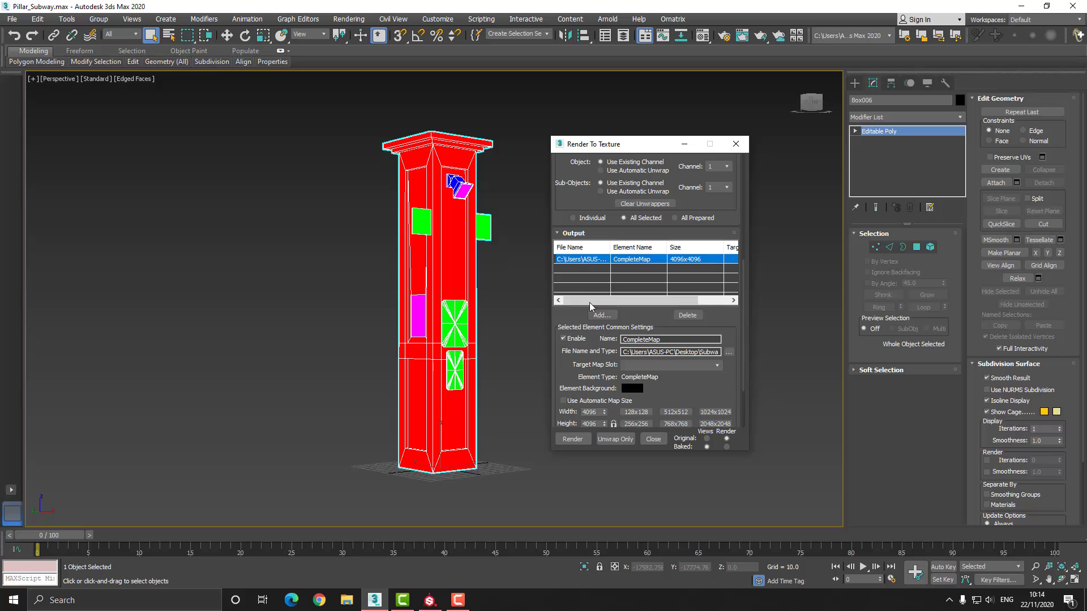
click(594, 313)
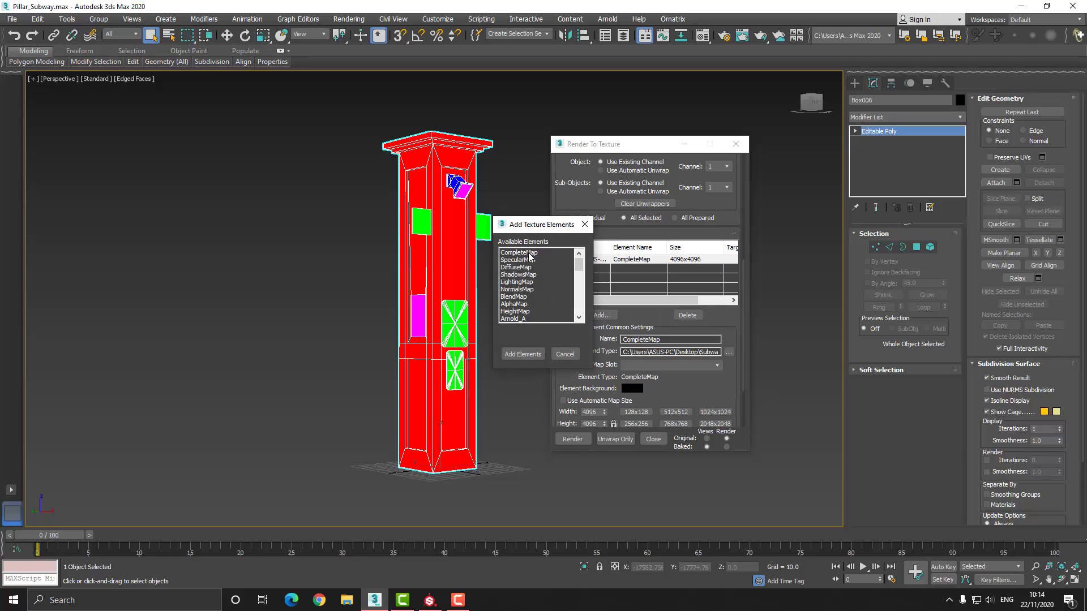
click(518, 253)
click(523, 354)
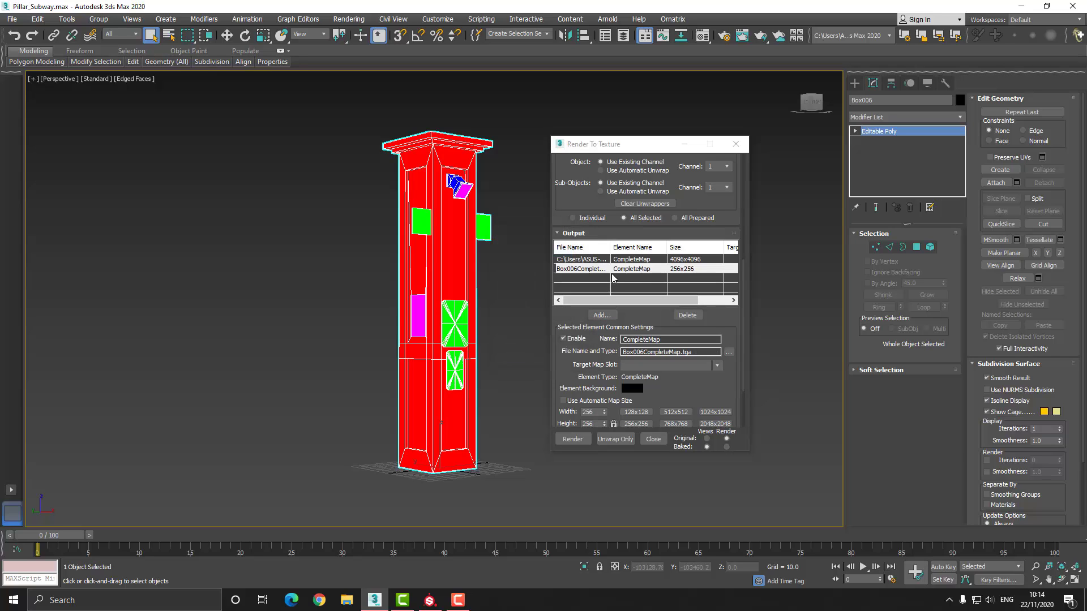
click(687, 315)
Bake the pillar's existing 4096x4096 CompleteMap without a target map slot, and close the rendered image
click(642, 260)
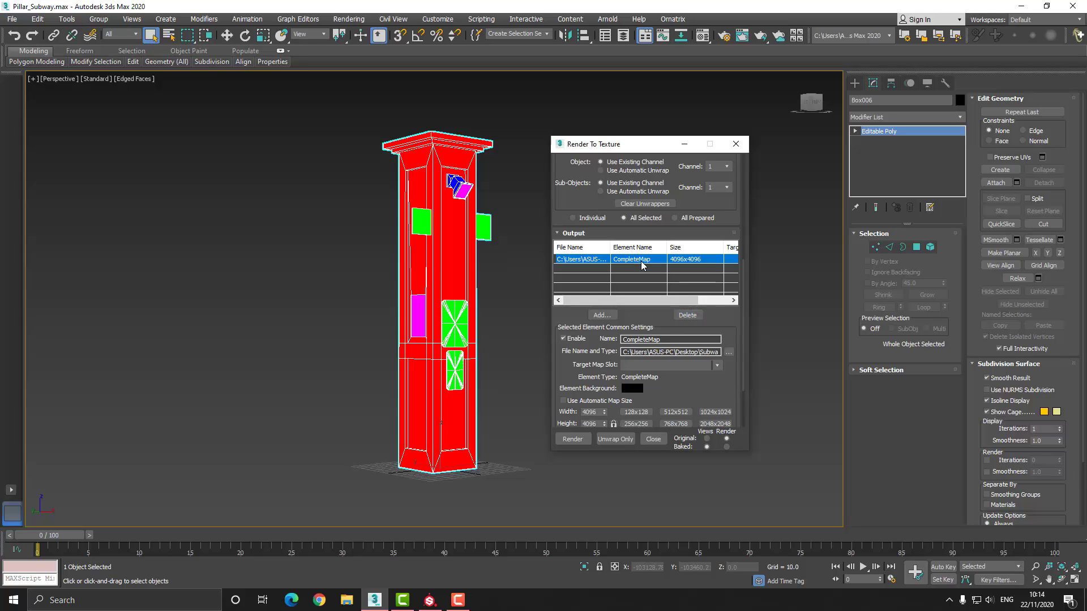
drag(568, 369, 566, 299)
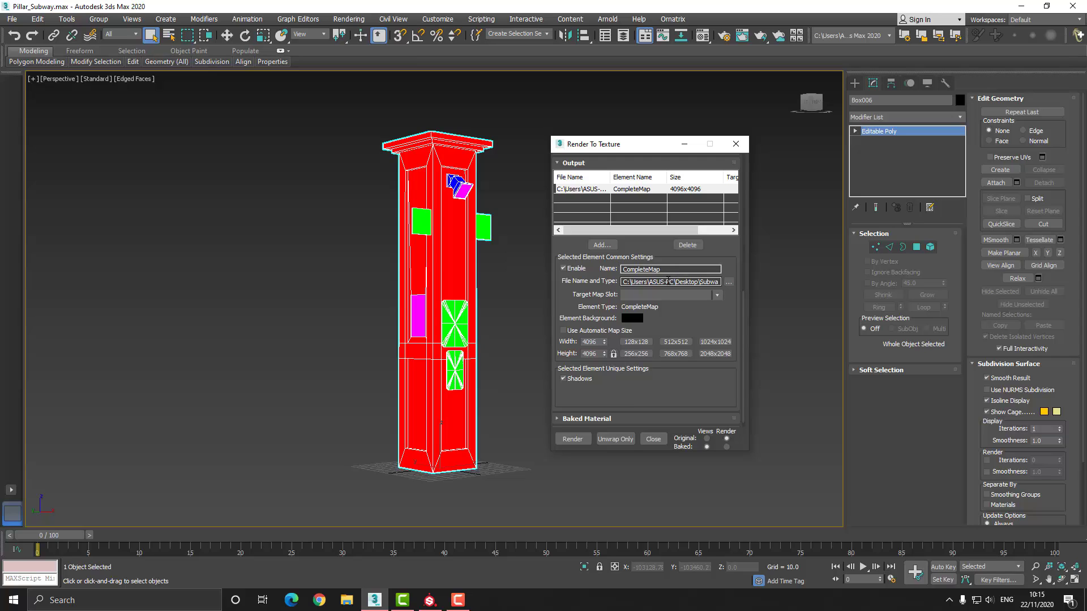
scroll(697, 317, down, 1)
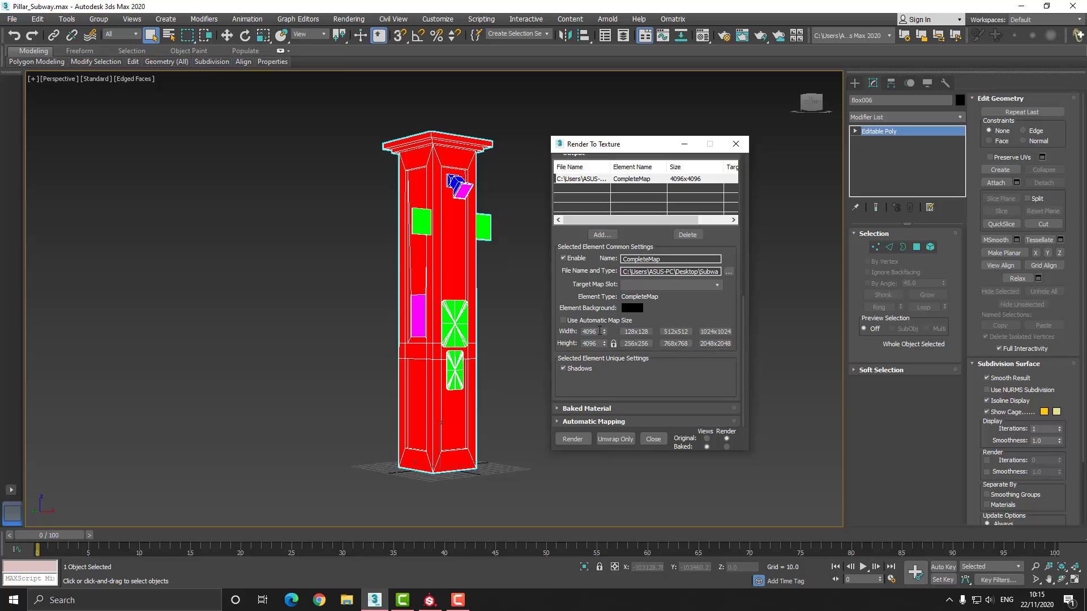
click(568, 439)
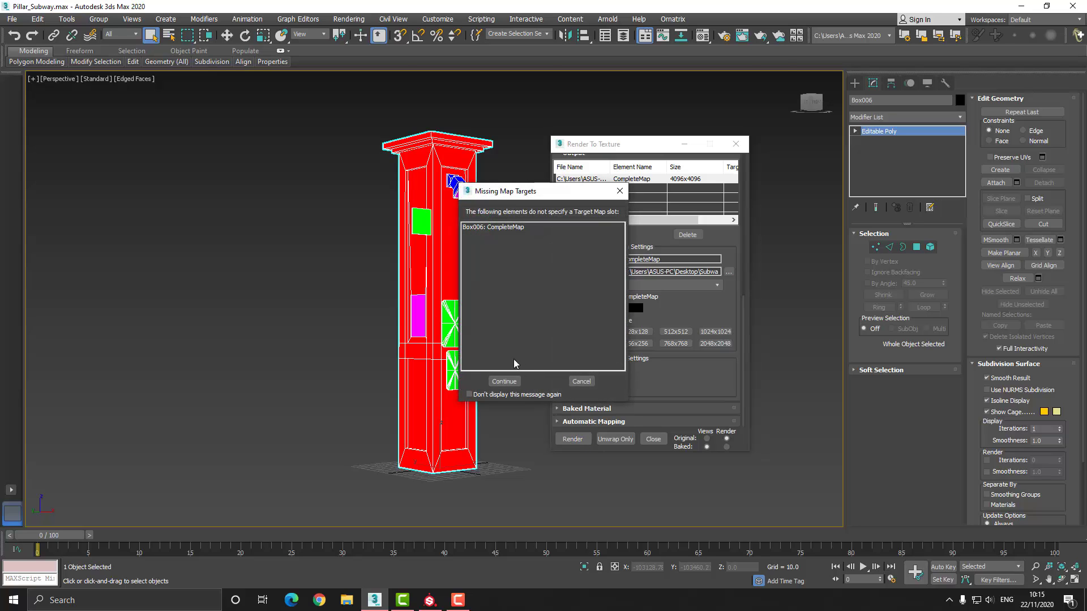
click(510, 381)
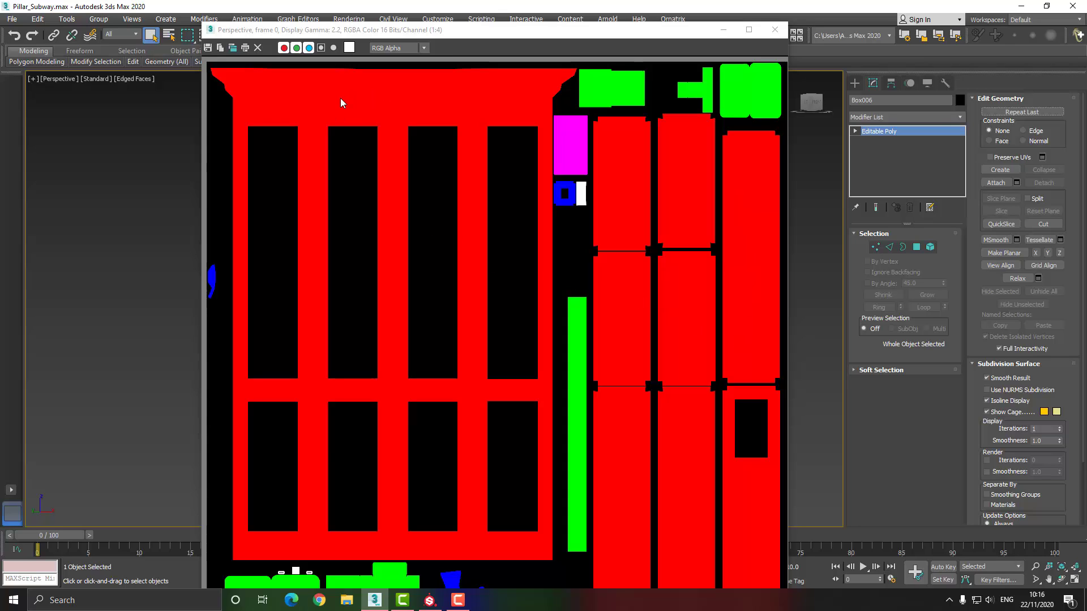
click(775, 29)
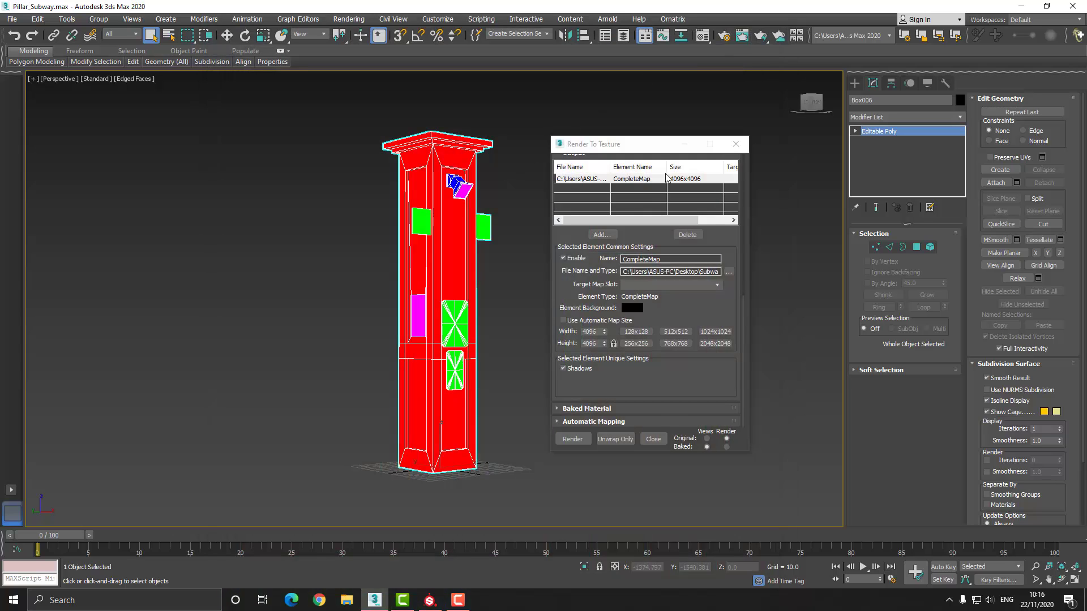
click(227, 35)
click(287, 153)
click(420, 158)
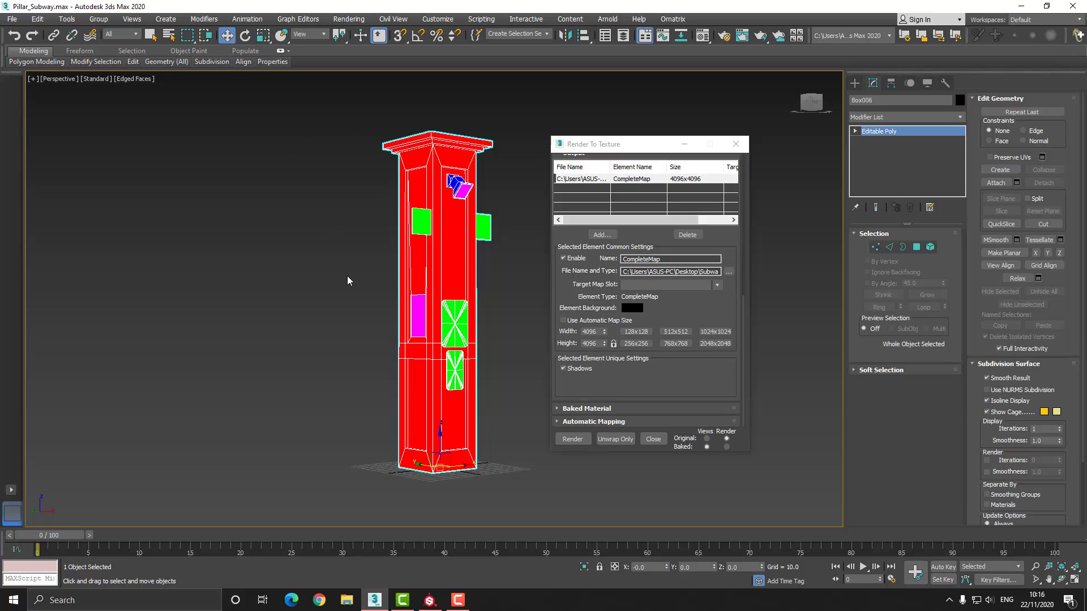
Switch to Substance Painter and start a new project using Subway_Pillar.fbx as the mesh
click(430, 600)
click(6, 21)
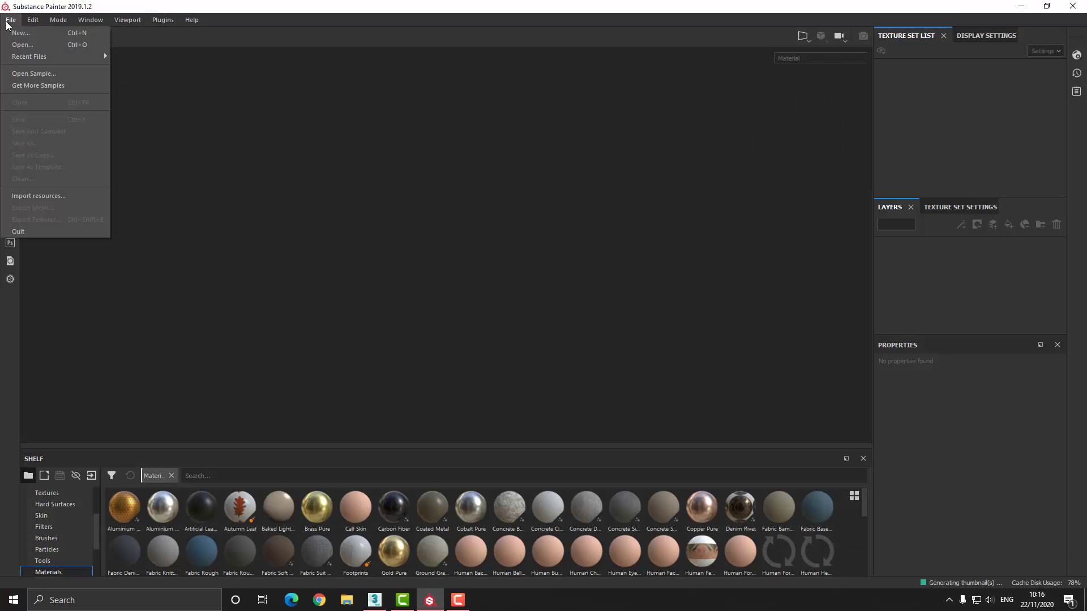
click(9, 30)
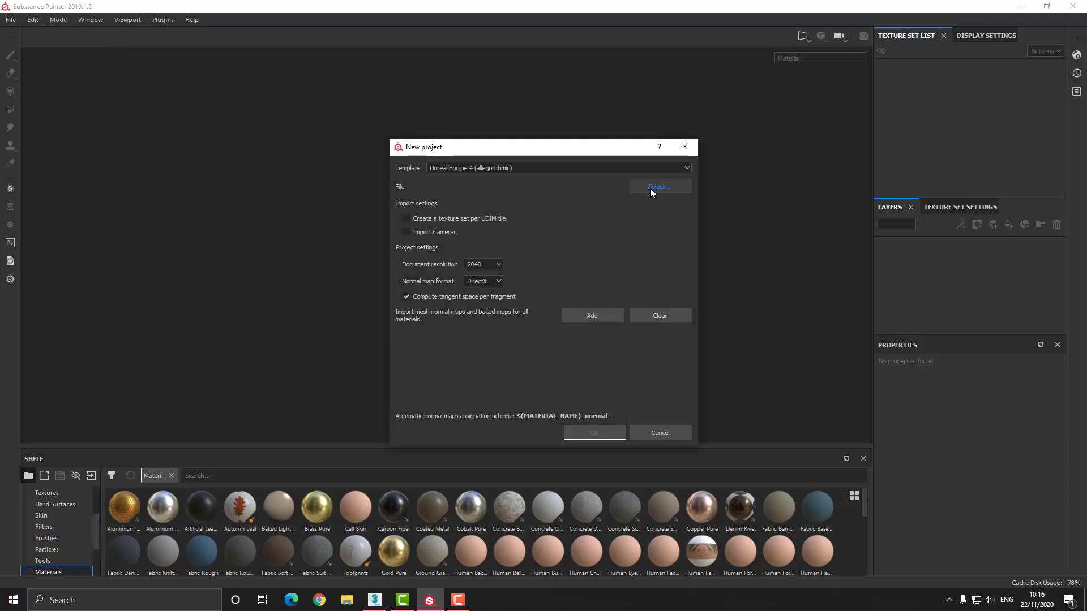
click(650, 188)
click(526, 253)
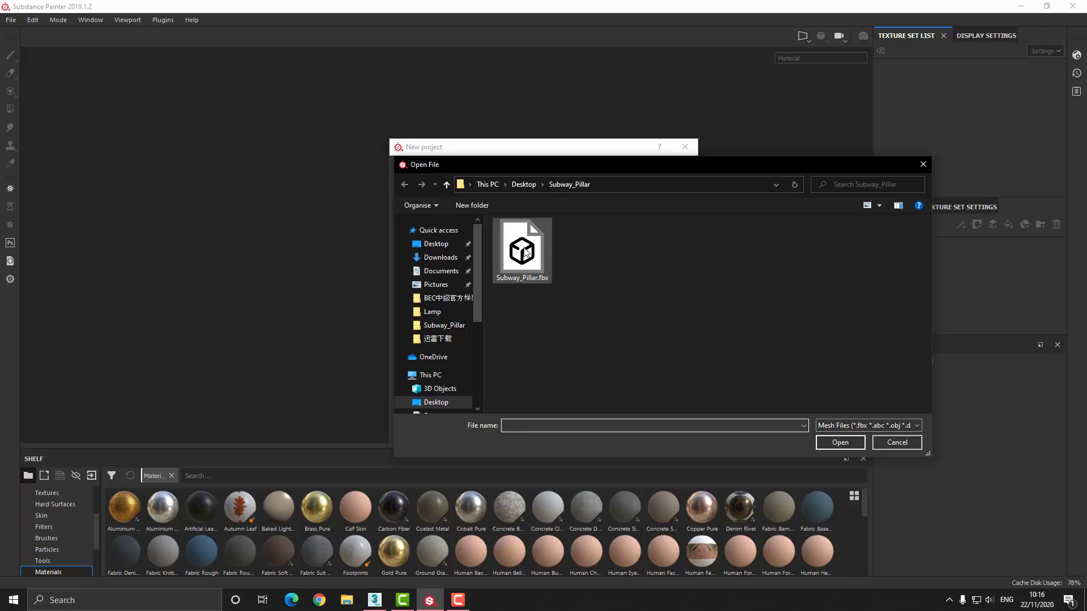
double_click(526, 254)
Set the new project's document resolution to 4096 and create the project
drag(520, 153, 460, 134)
click(432, 249)
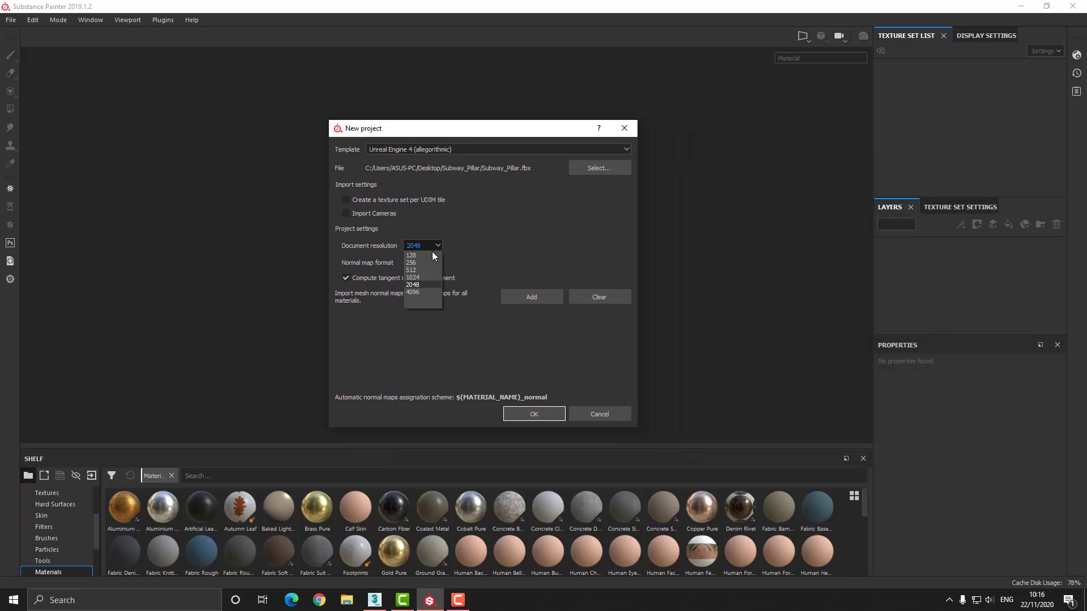
click(421, 292)
click(529, 414)
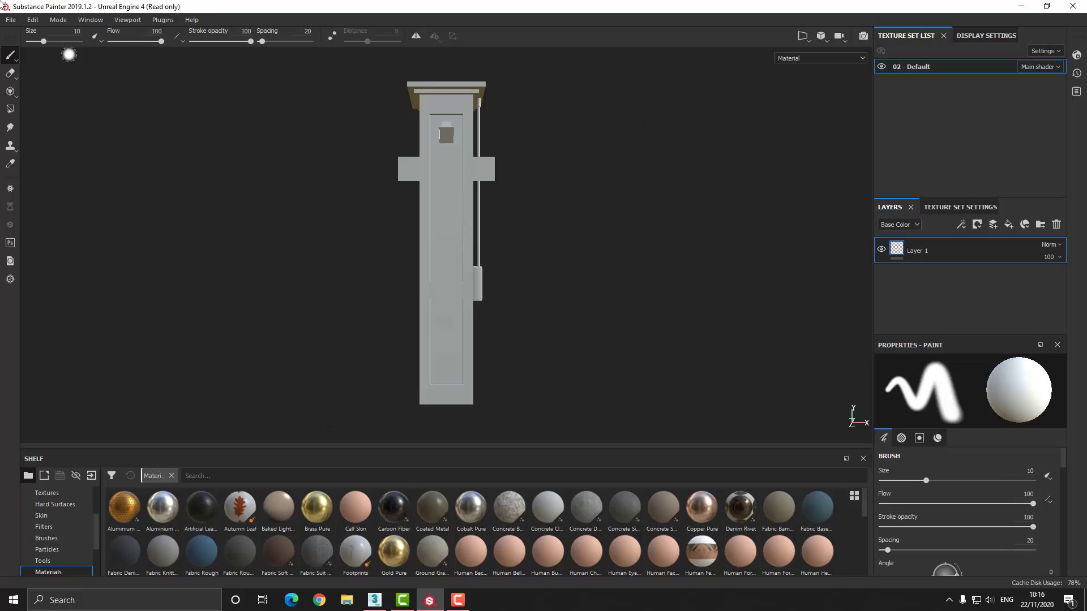
Import Sunway_Pillar_Mask.tga as a texture resource into the current session
click(11, 21)
click(46, 197)
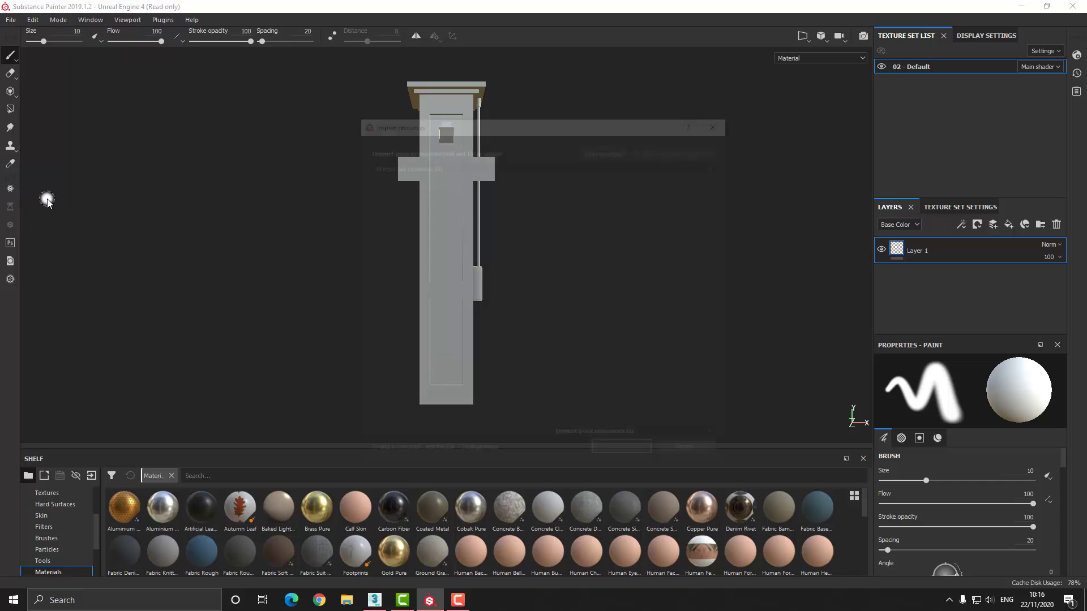
click(586, 148)
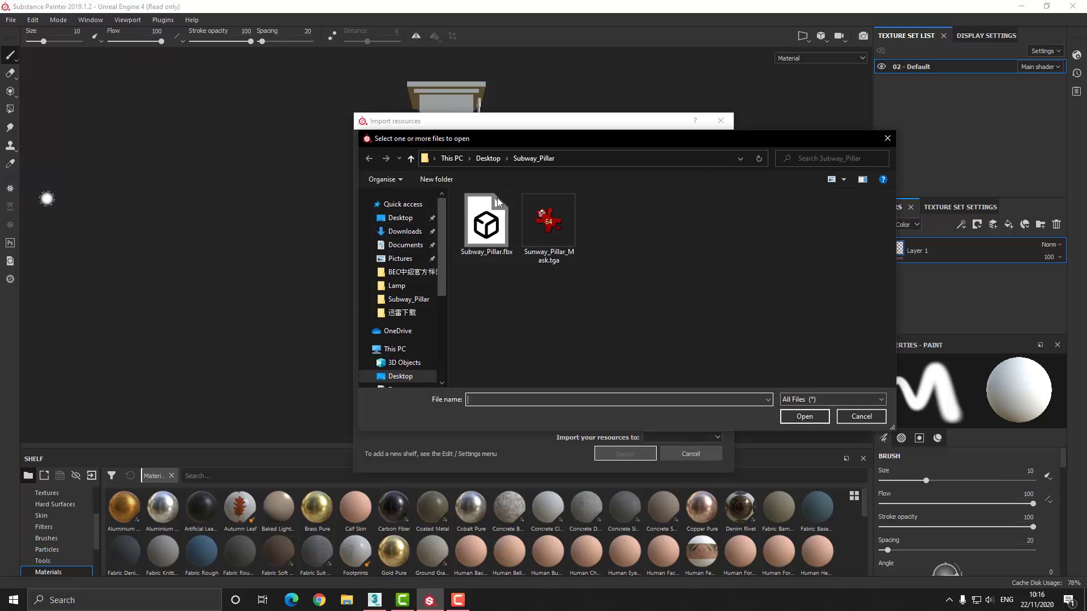
click(547, 230)
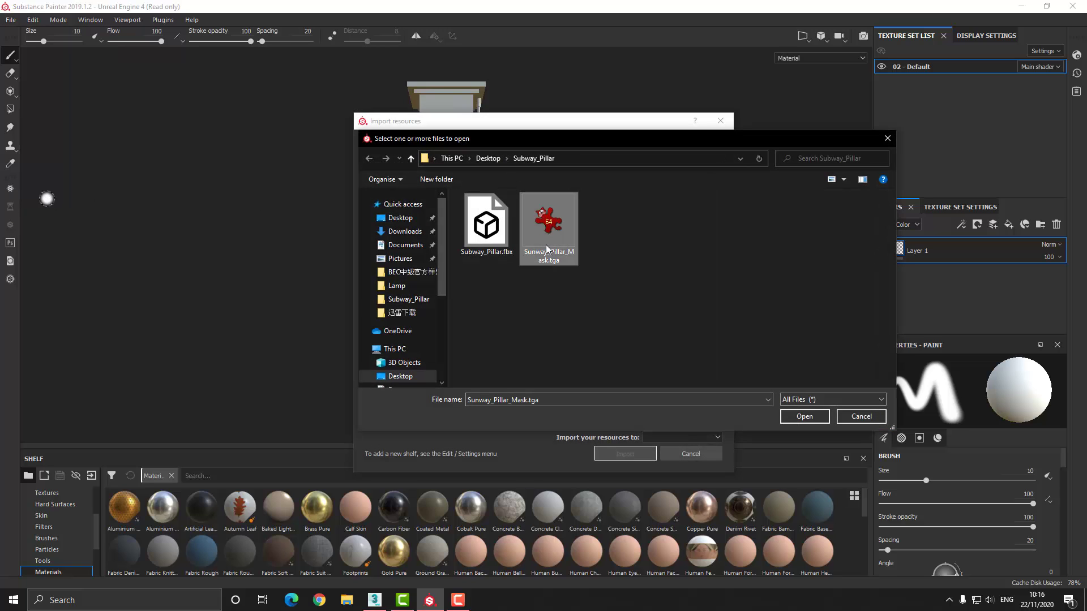
click(792, 419)
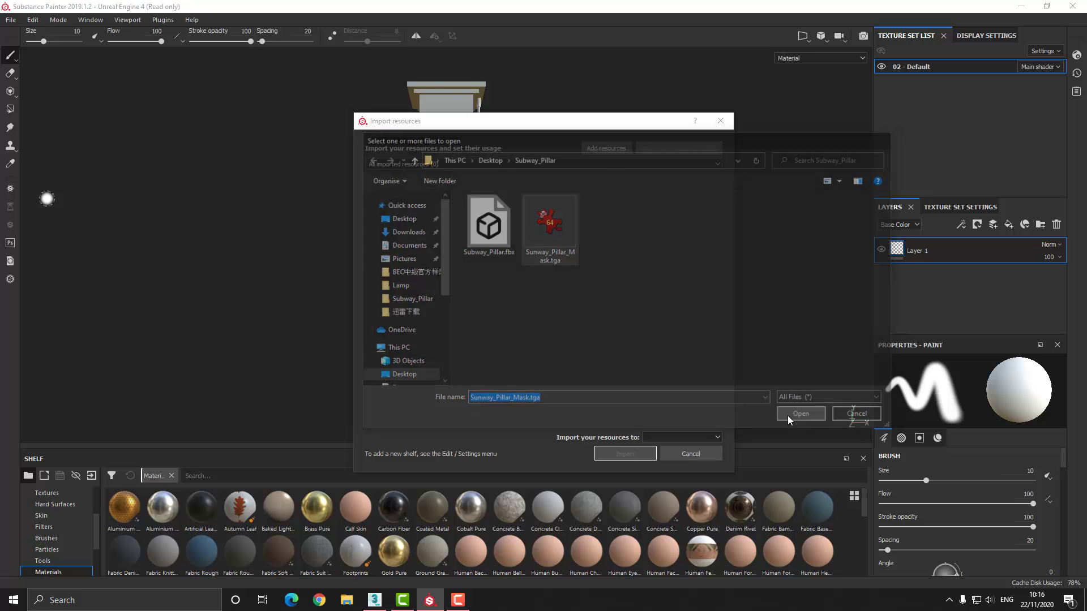
click(678, 185)
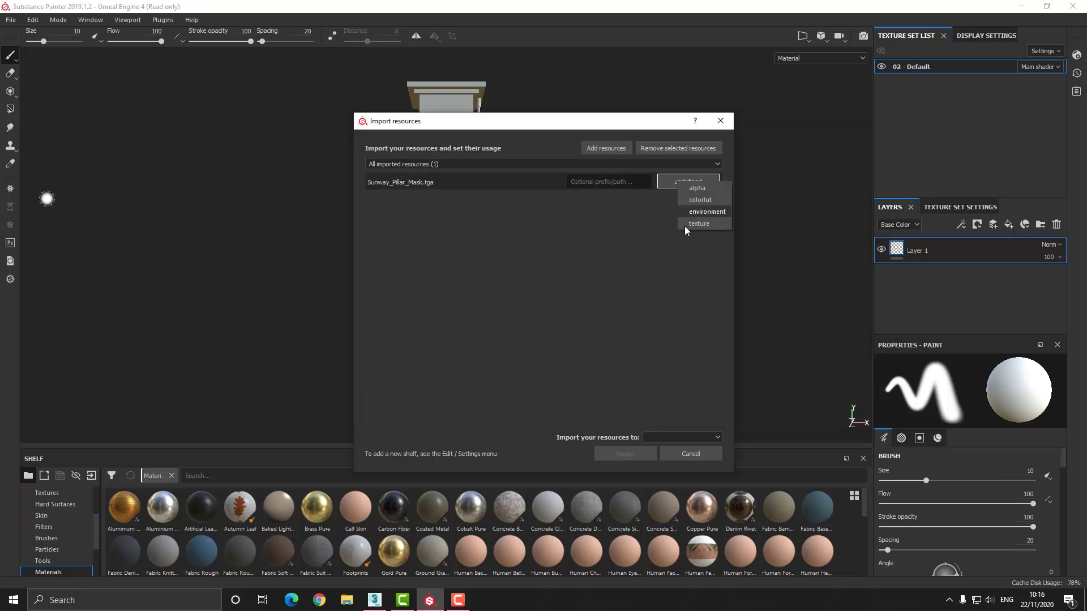
click(685, 223)
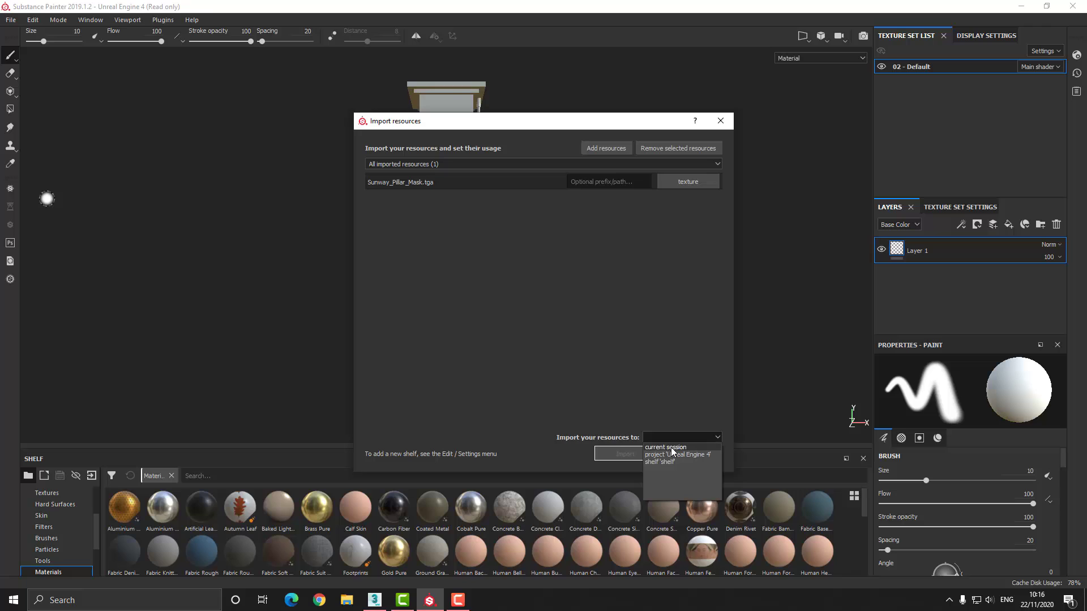
click(671, 447)
click(625, 454)
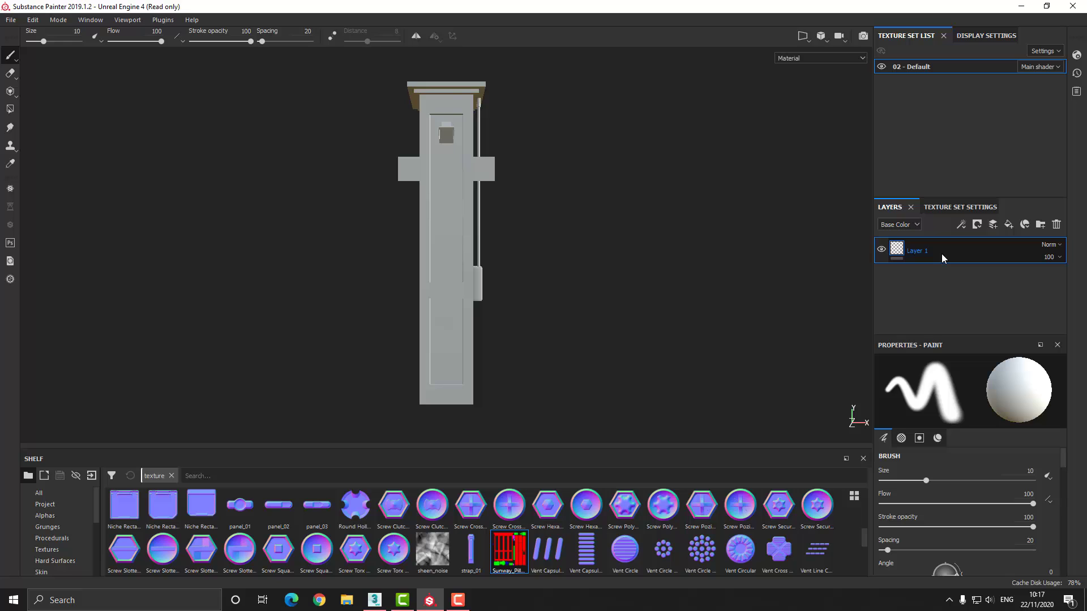
Replace the default paint layer with a fill layer whose base color is pure red
key(Delete)
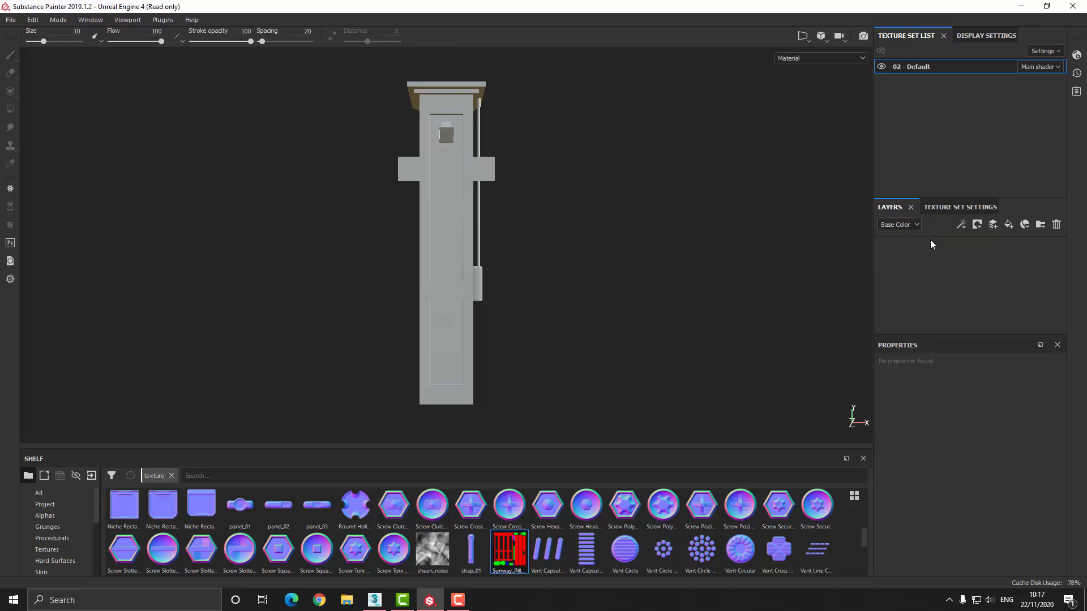
click(1011, 226)
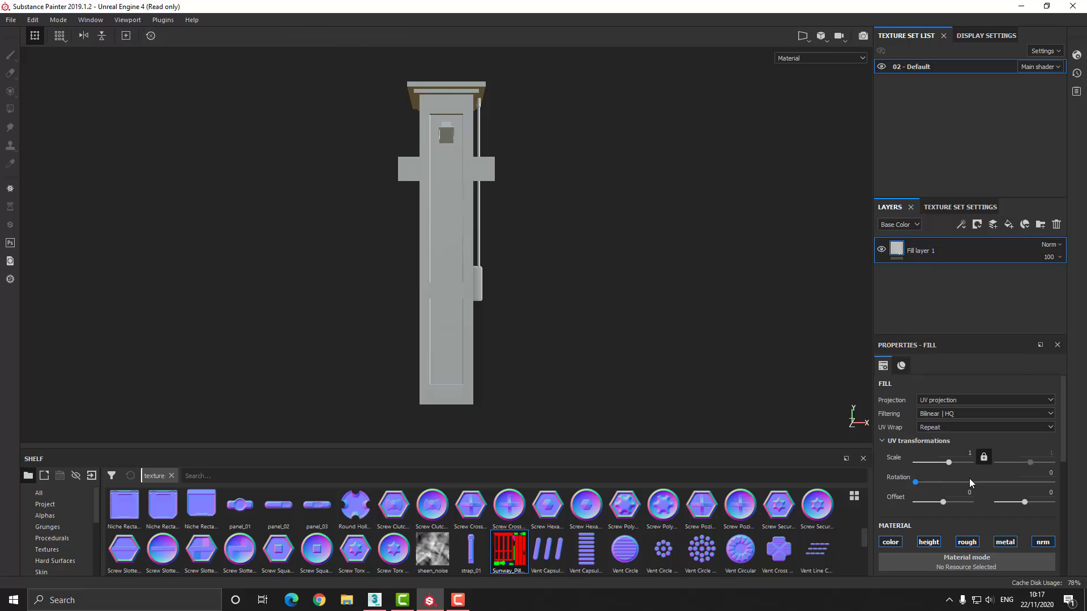
scroll(968, 508, down, 2)
click(963, 516)
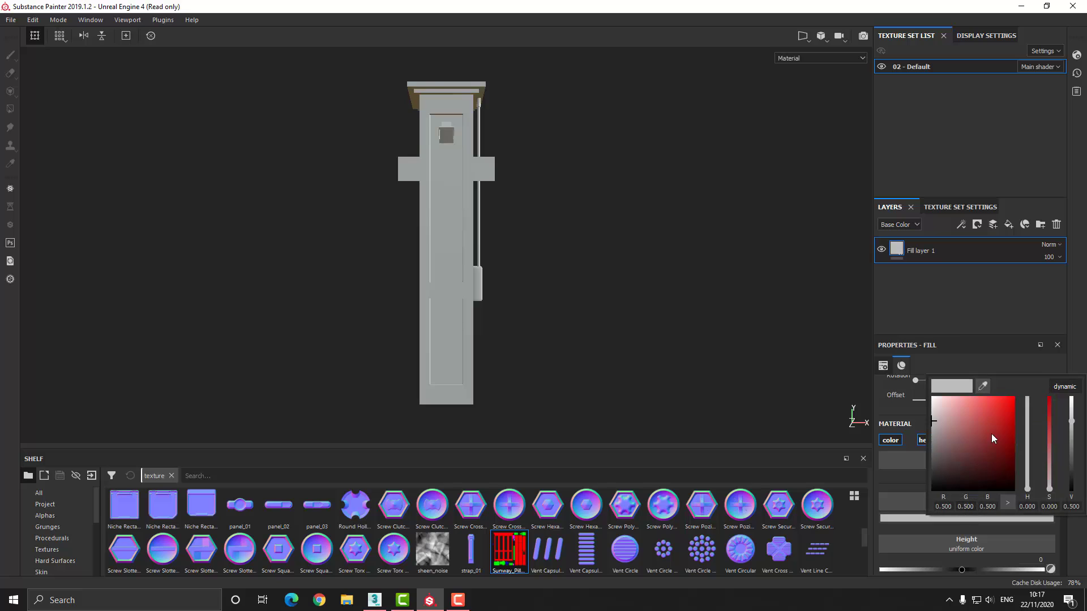
drag(991, 434, 1044, 374)
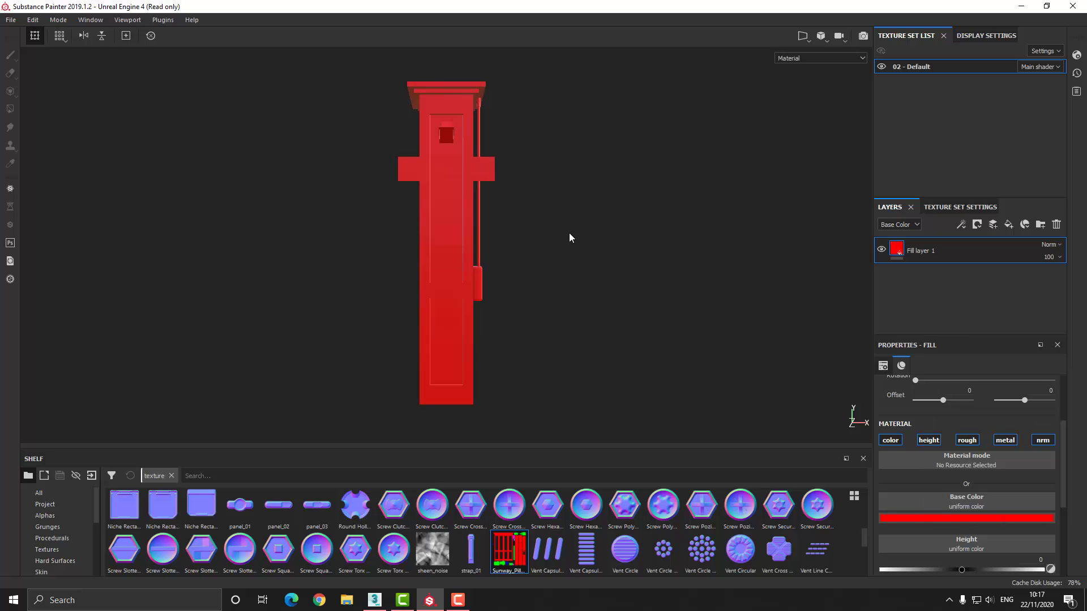
Rename the red fill layer as Concrete
alt+drag(538, 243, 601, 230)
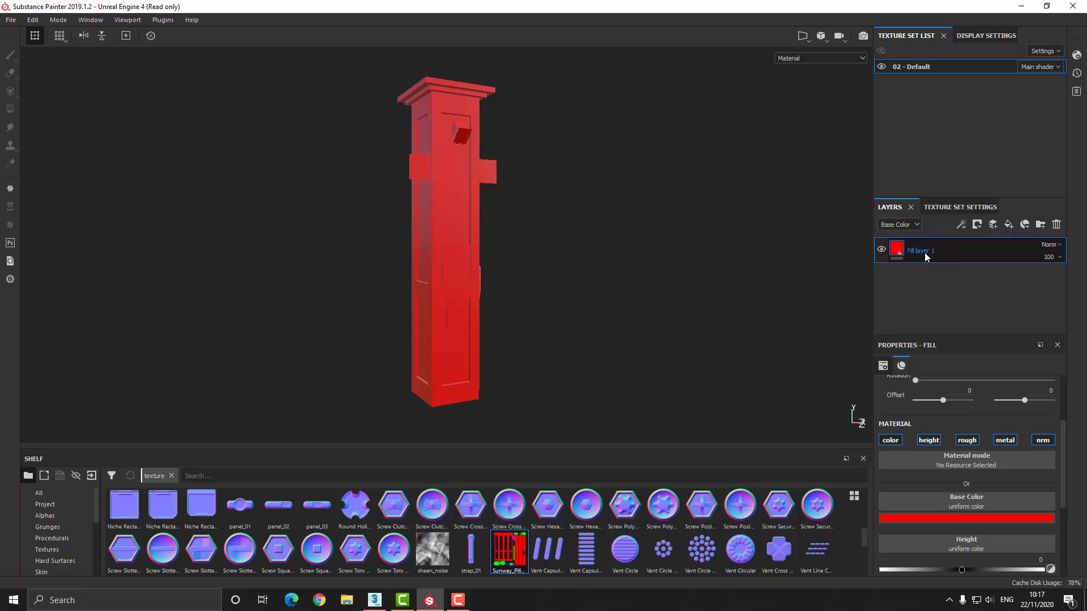
text(concrete)
key(Return)
Create a layer folder named Concrete and move the Concrete fill layer into it
click(1039, 224)
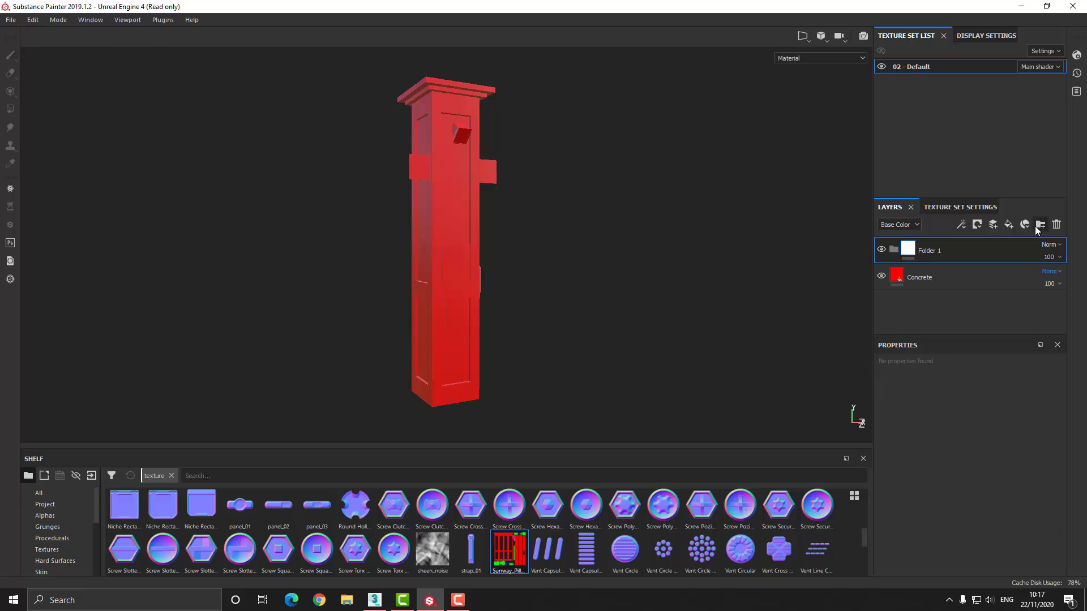
click(932, 253)
text(Concrete)
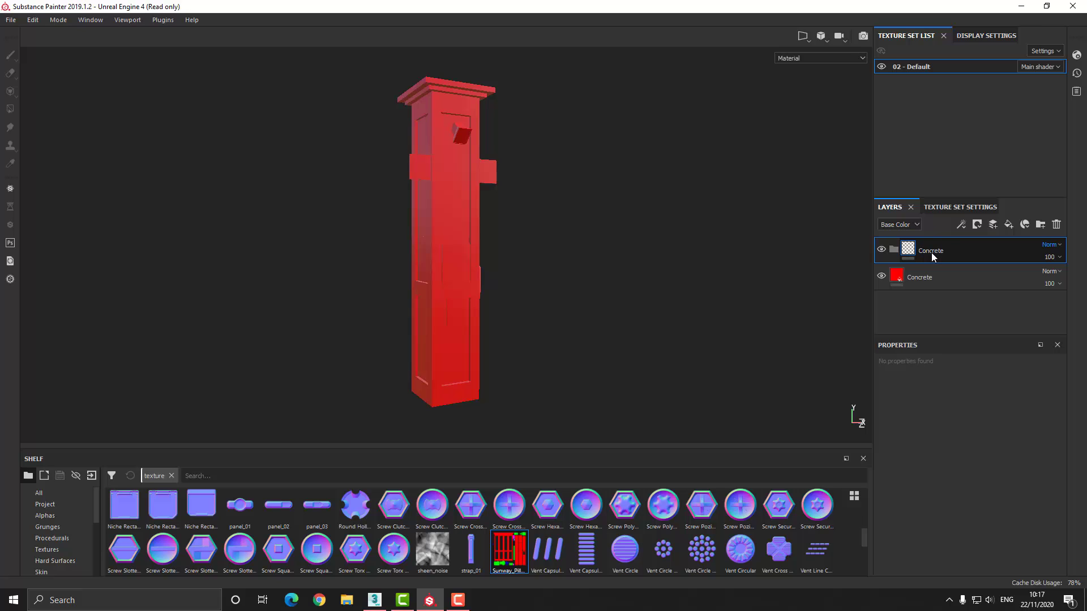
key(Return)
click(921, 279)
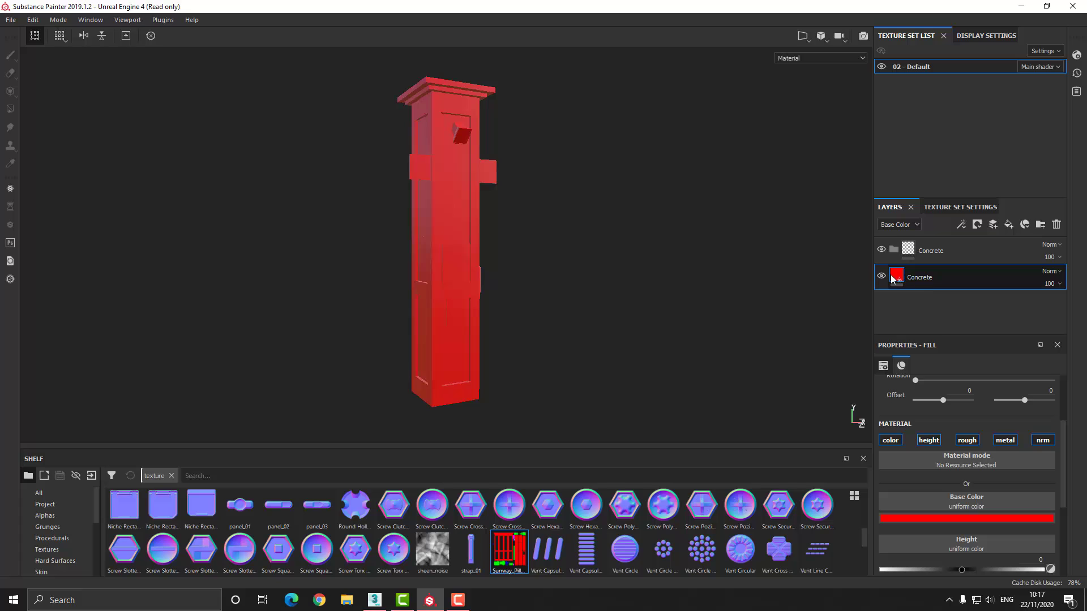
drag(897, 280, 935, 249)
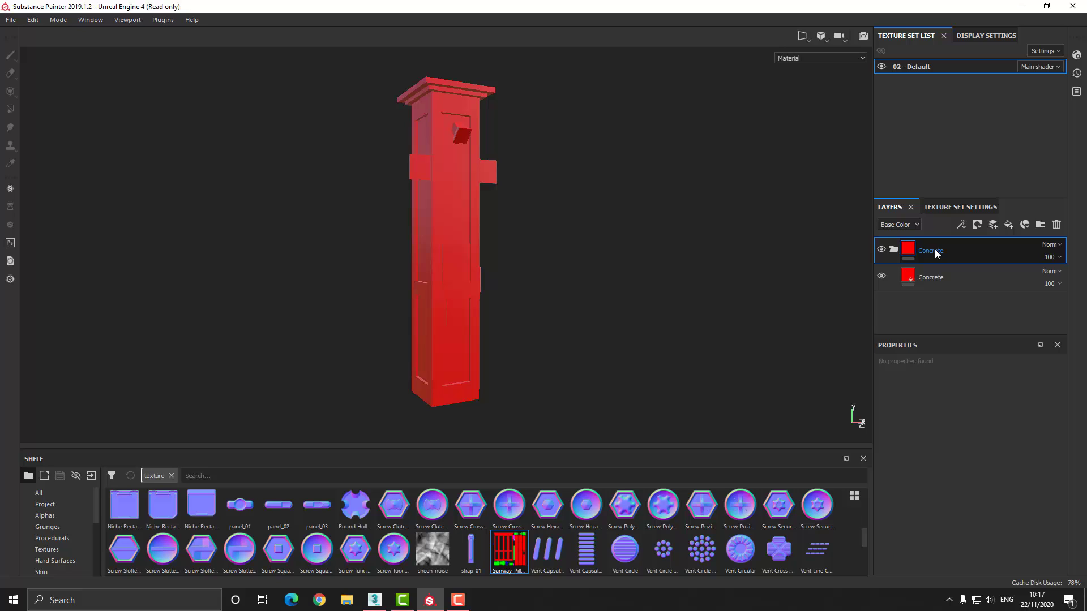
Mask the Concrete folder by color selection, using Sunway_Pillar_Mask as the ID mask and picking the pillar body's red
right_click(935, 252)
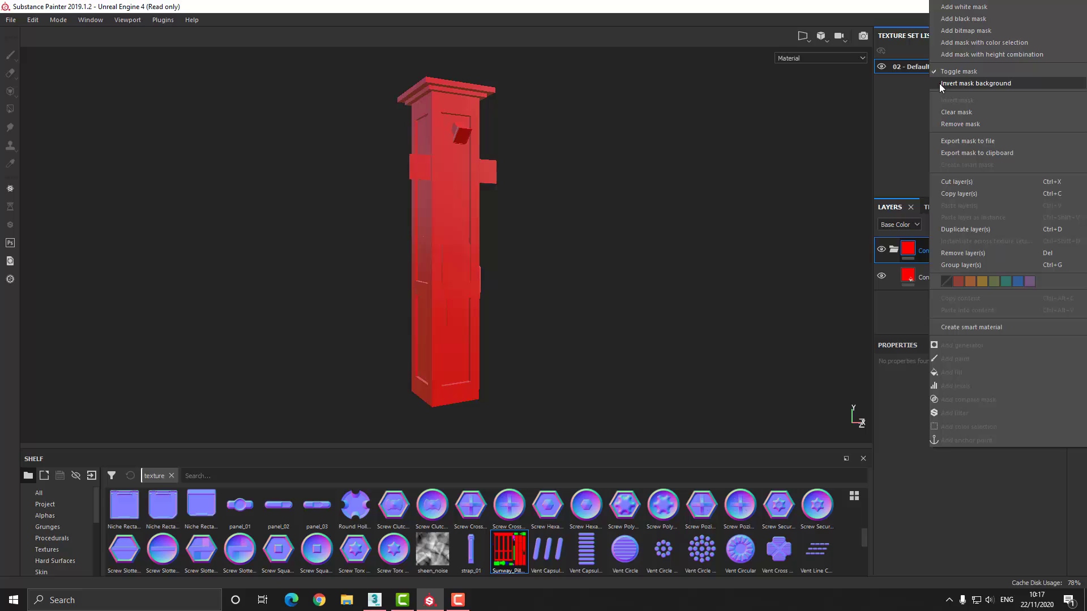
click(956, 43)
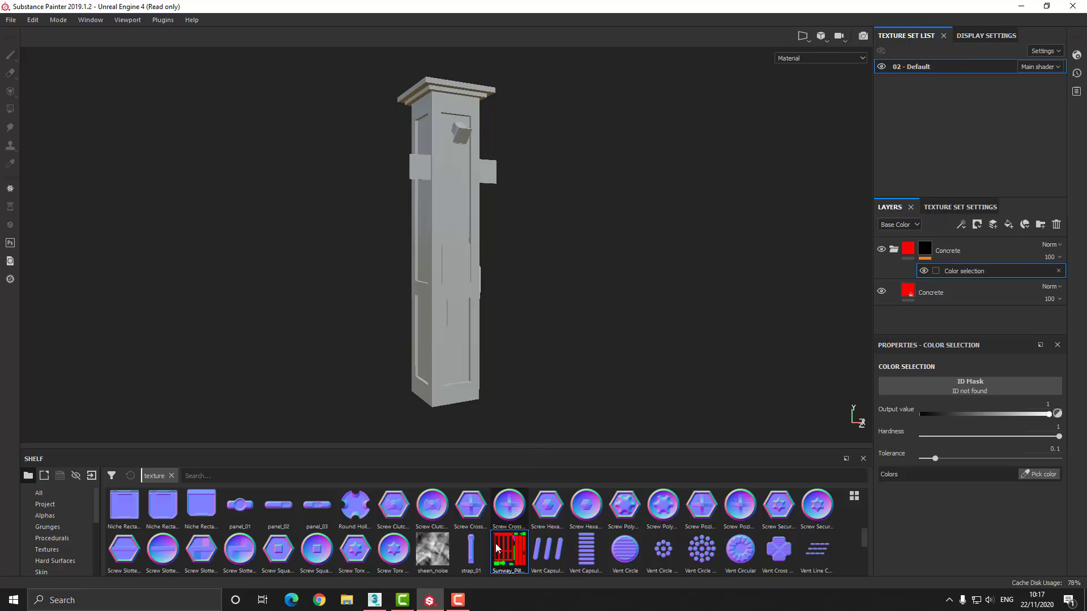
drag(508, 550, 968, 387)
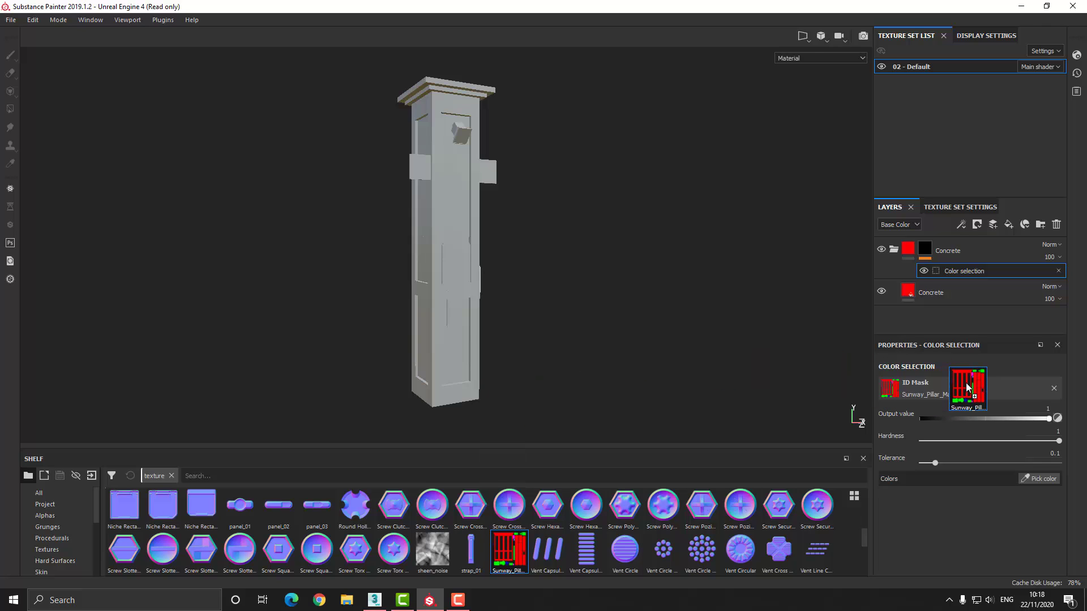
click(1048, 481)
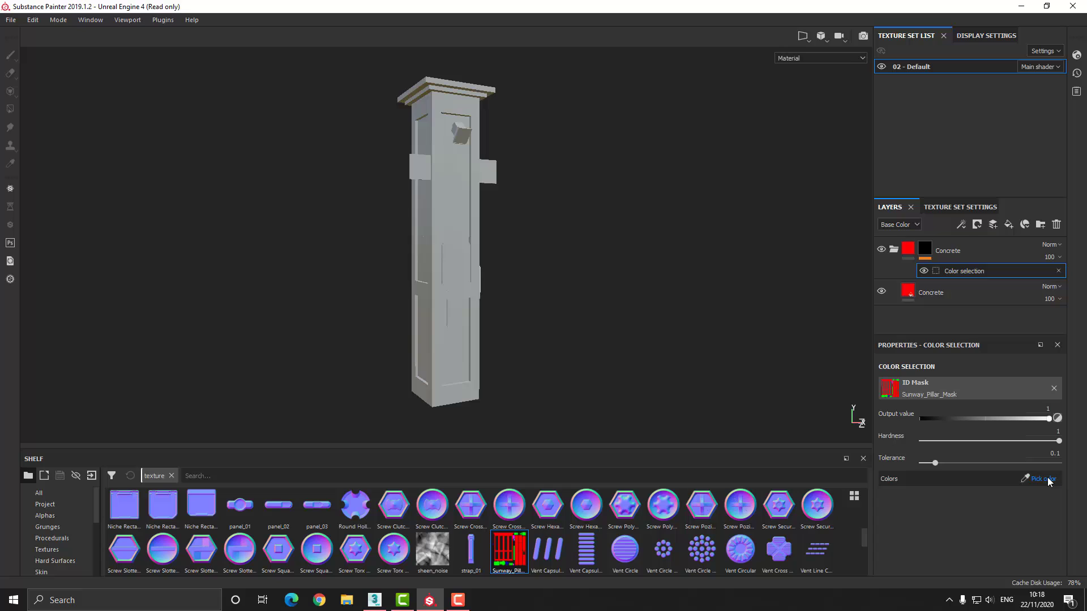
click(449, 187)
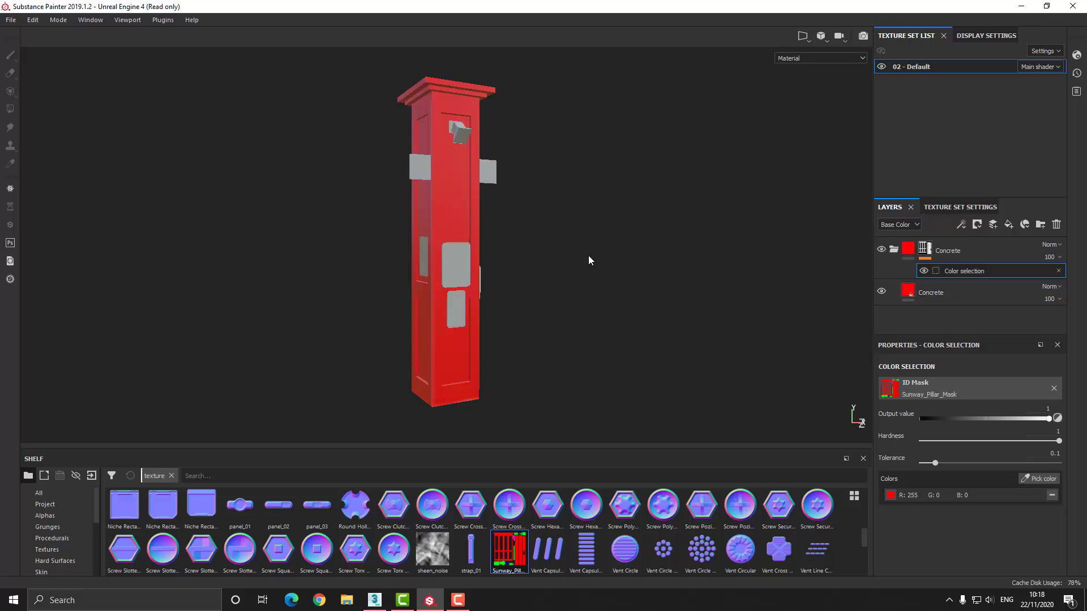
alt+drag(606, 230, 652, 214)
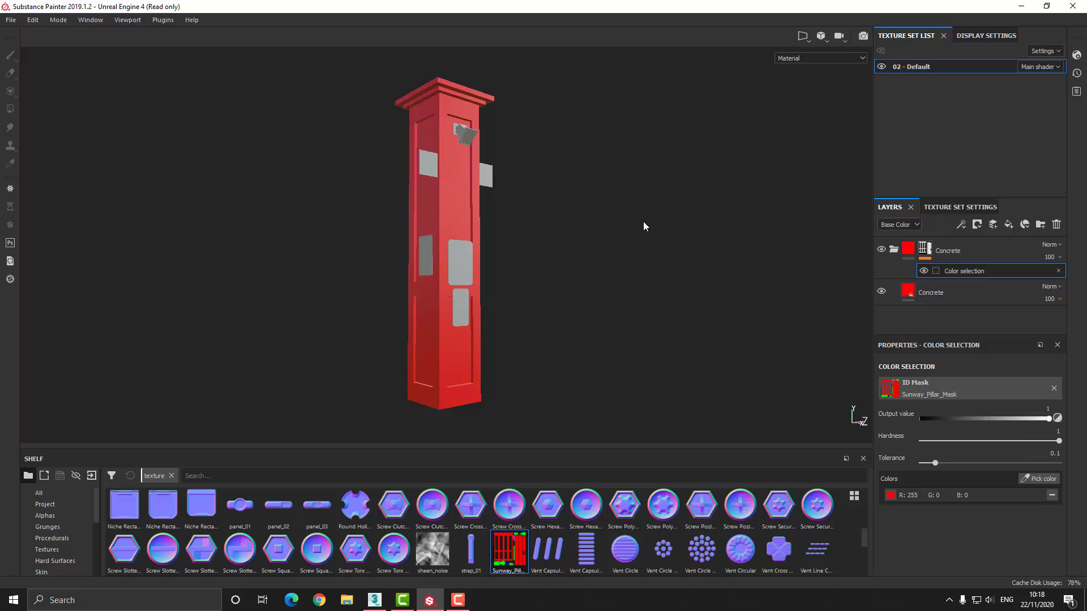
Add a fill layer above the Concrete folder with a saturated blue base color (hue 0.671, saturation and value 1)
click(974, 257)
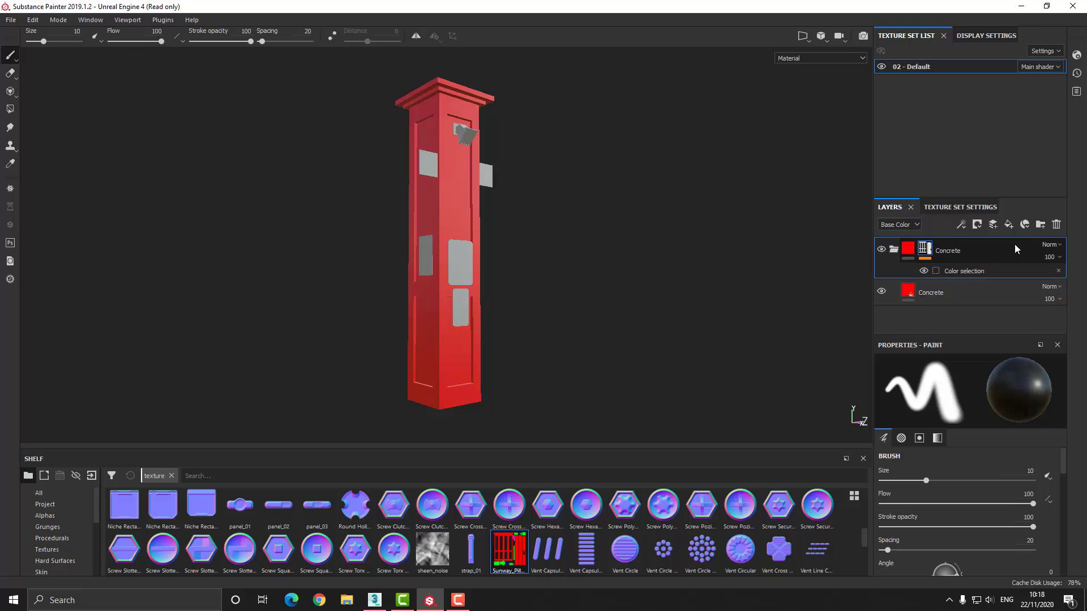
click(1009, 224)
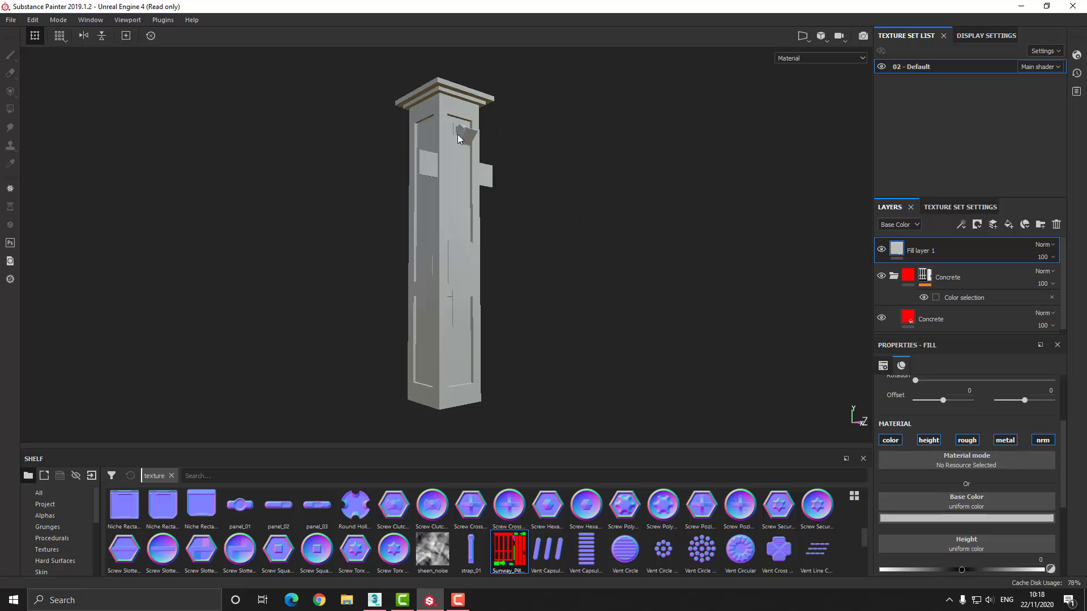
click(948, 518)
drag(1045, 434, 1050, 394)
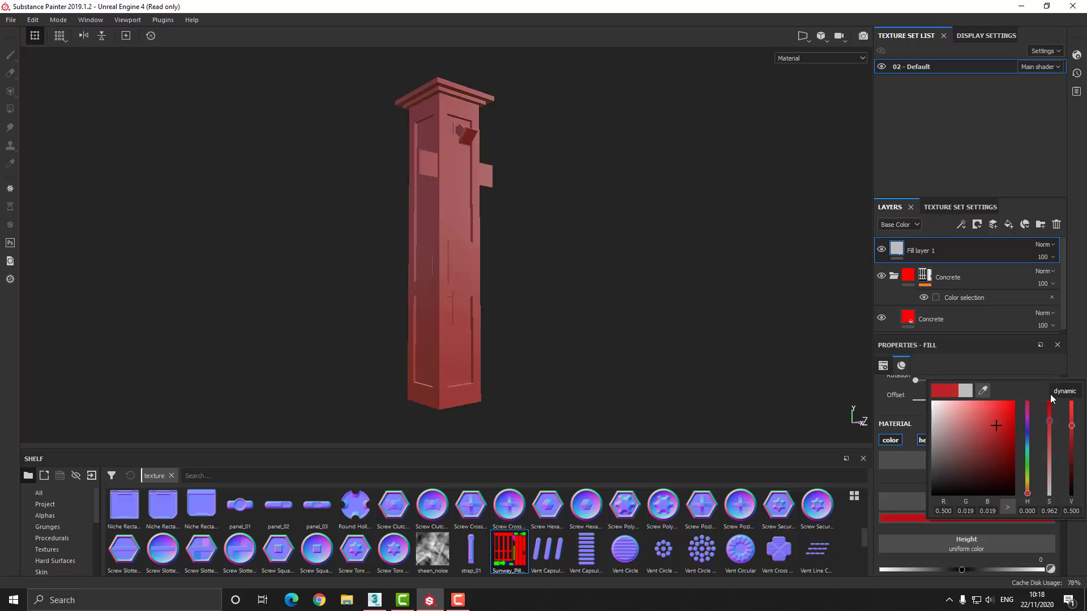
click(1025, 432)
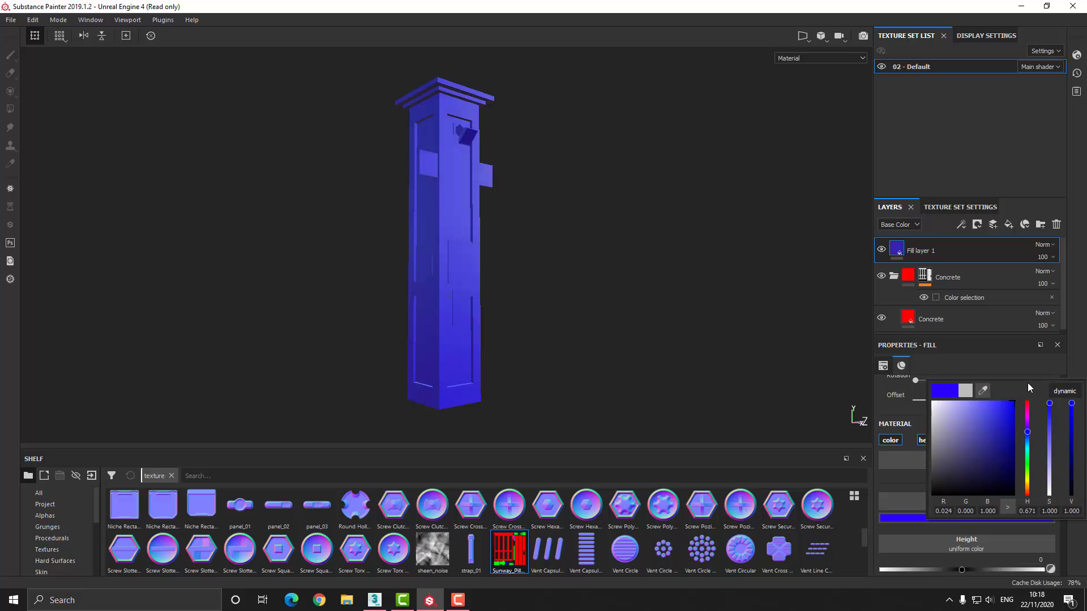
alt+drag(647, 253, 690, 266)
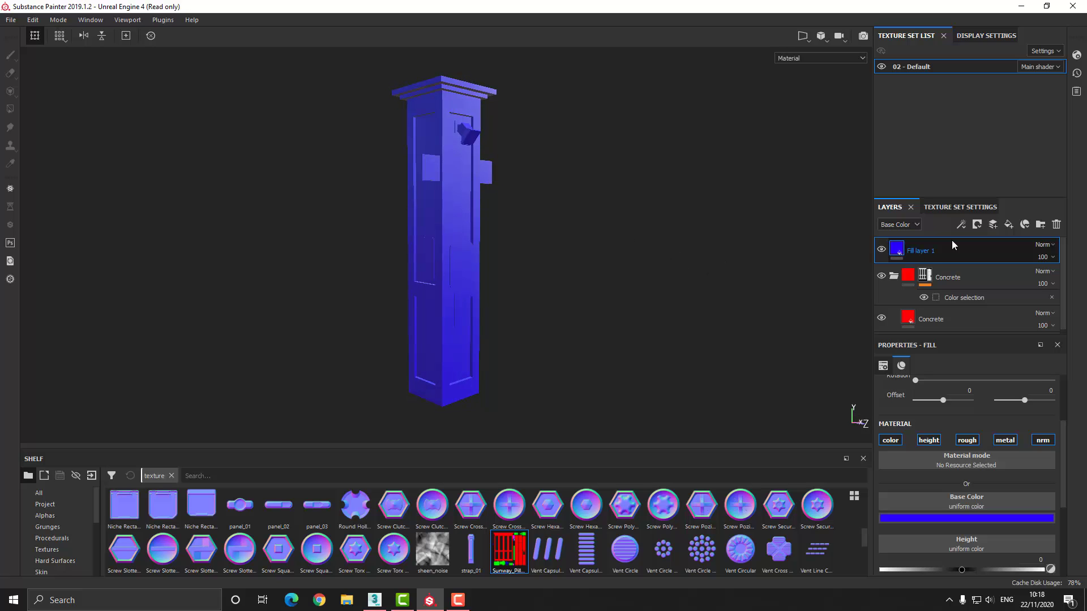
Create a layer folder named Light, rename the blue fill layer as Light and move it into the folder
click(1040, 226)
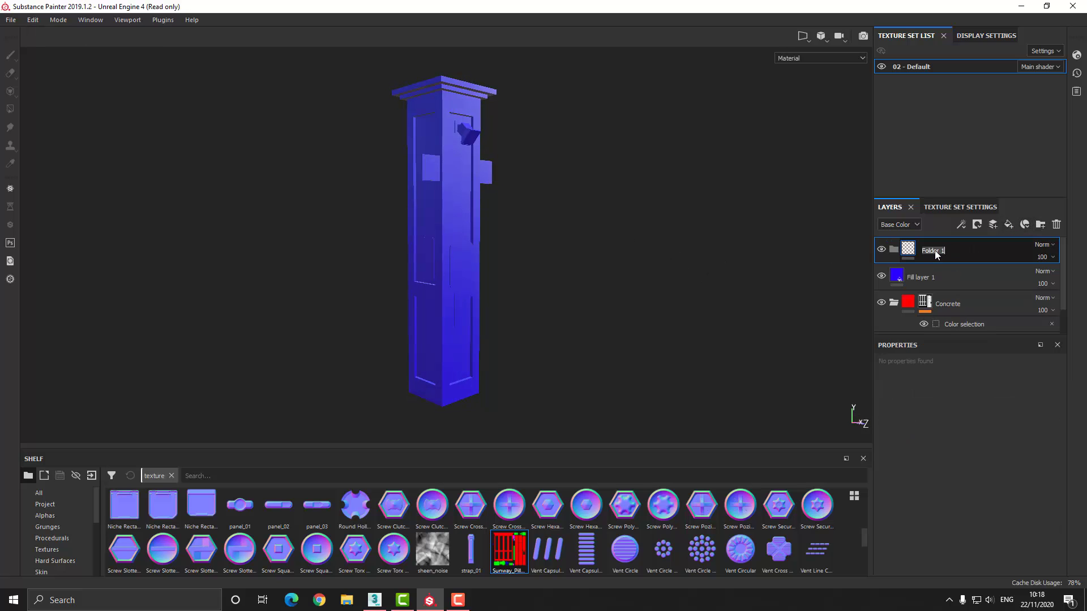
text(Light)
key(Return)
double_click(923, 279)
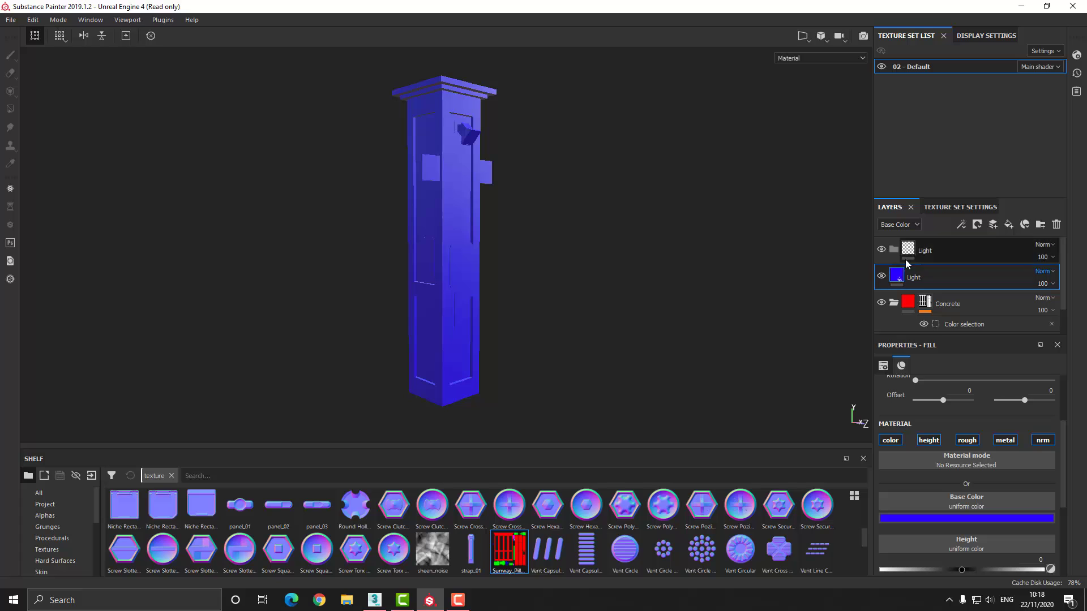
drag(901, 278, 939, 250)
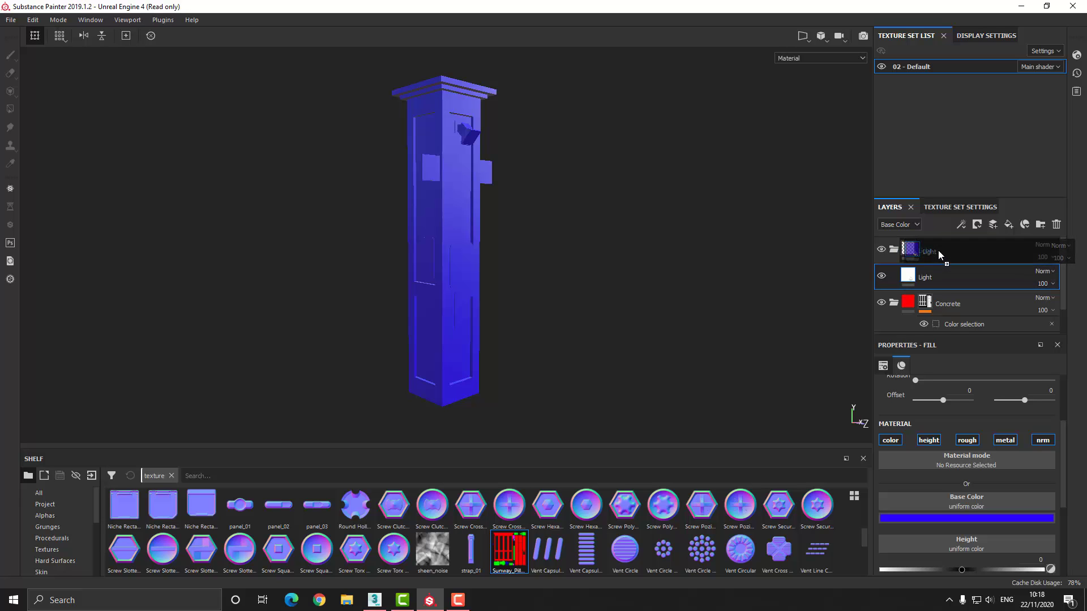
Mask the Light folder by color selection, using Sunway_Pillar_Mask as the ID mask and picking the lamp's blue
click(917, 250)
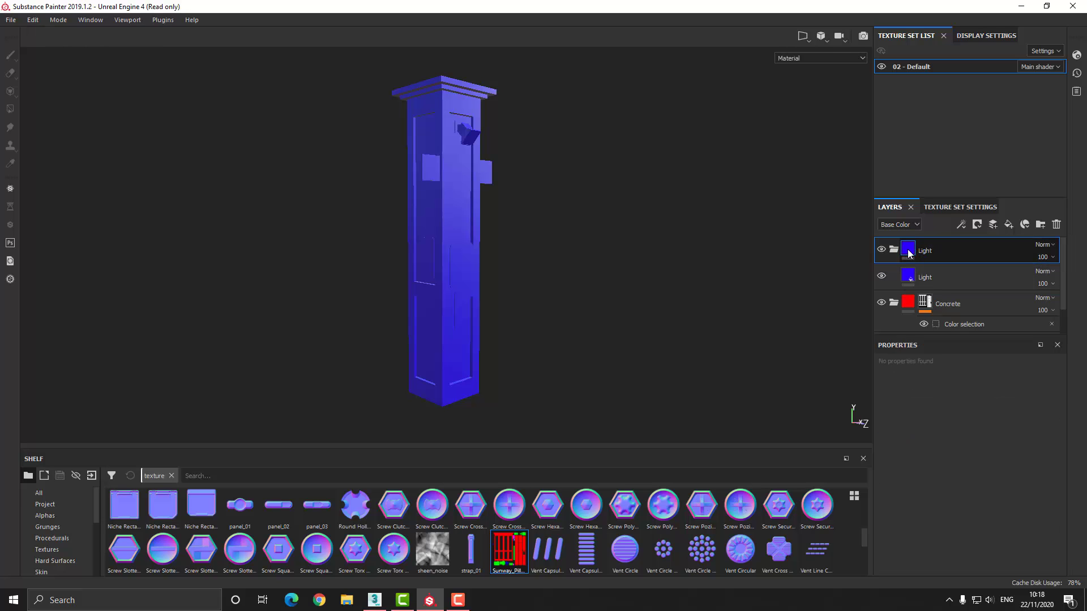
right_click(908, 252)
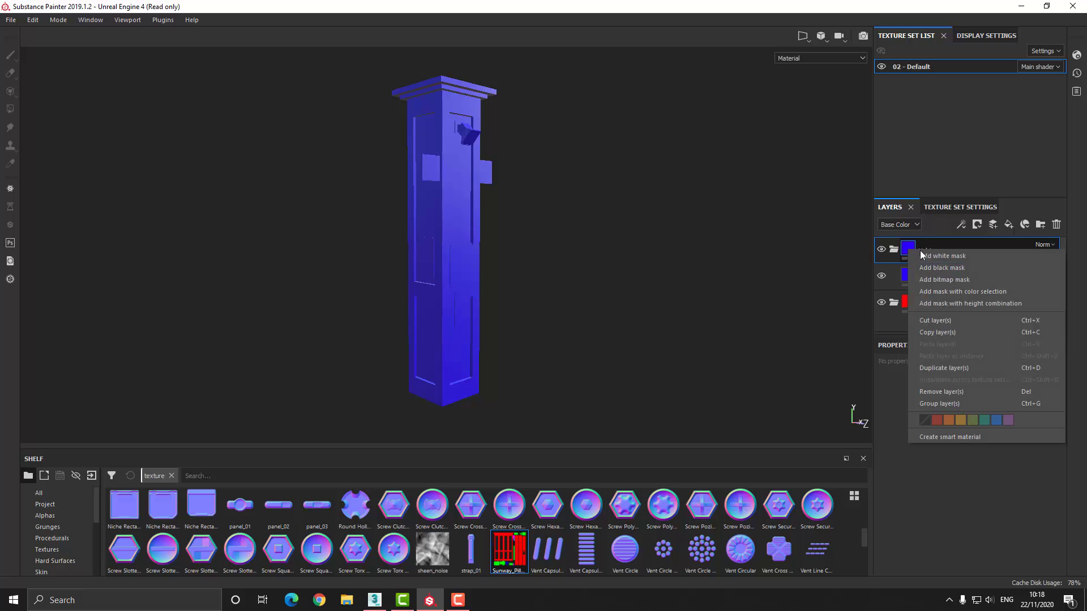
click(948, 291)
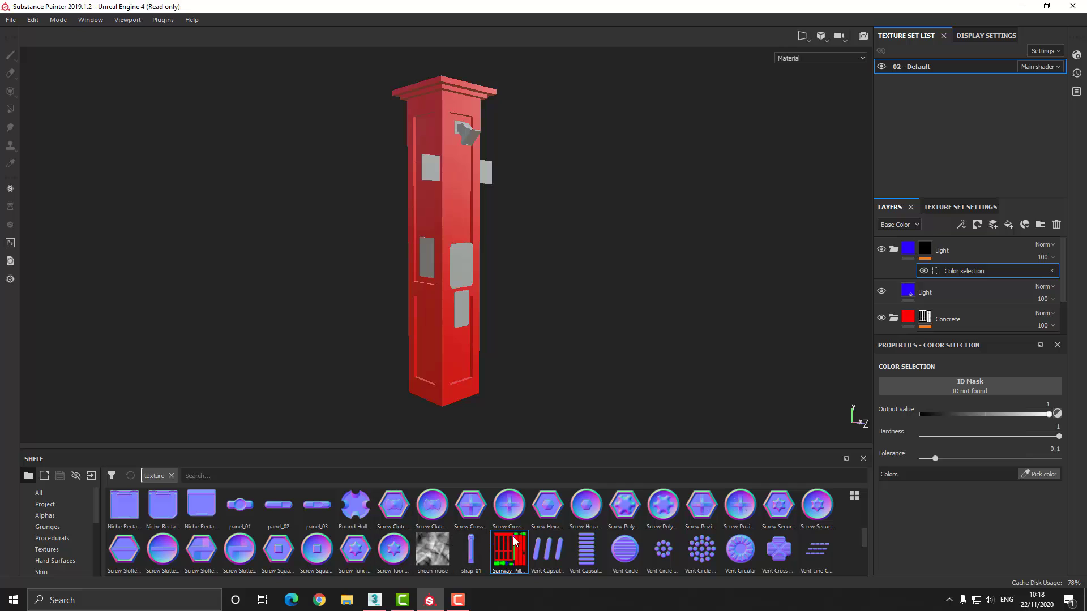
drag(512, 542, 956, 386)
click(1037, 479)
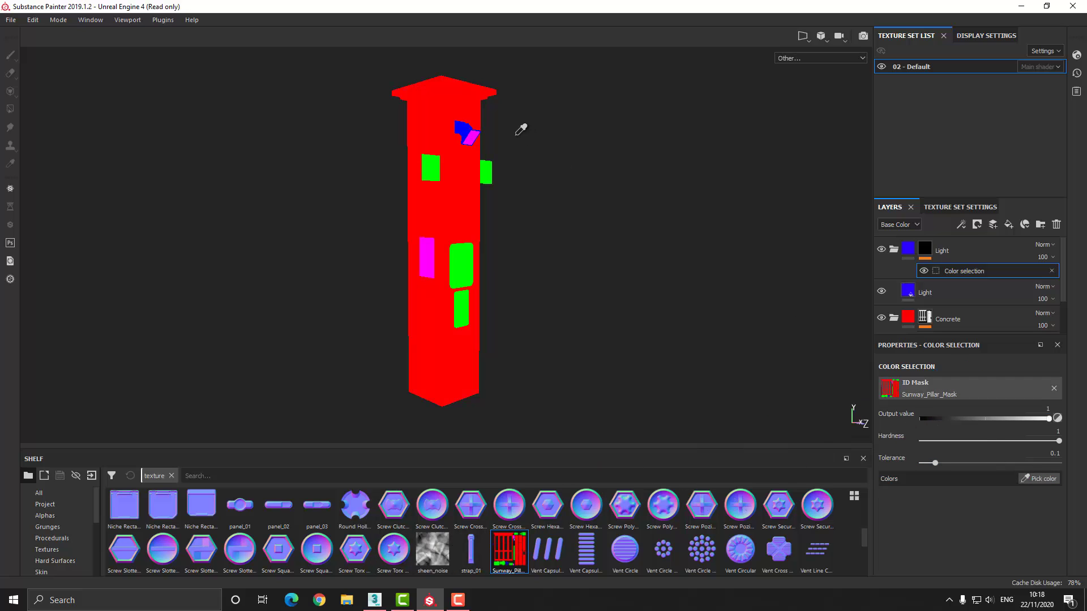
click(467, 124)
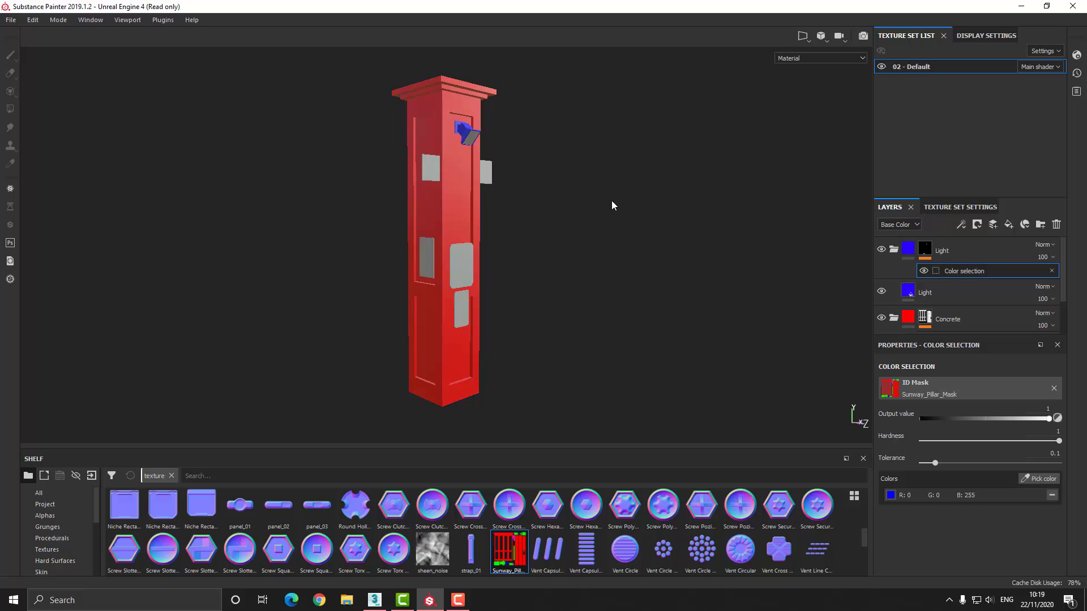
alt+drag(612, 205, 590, 197)
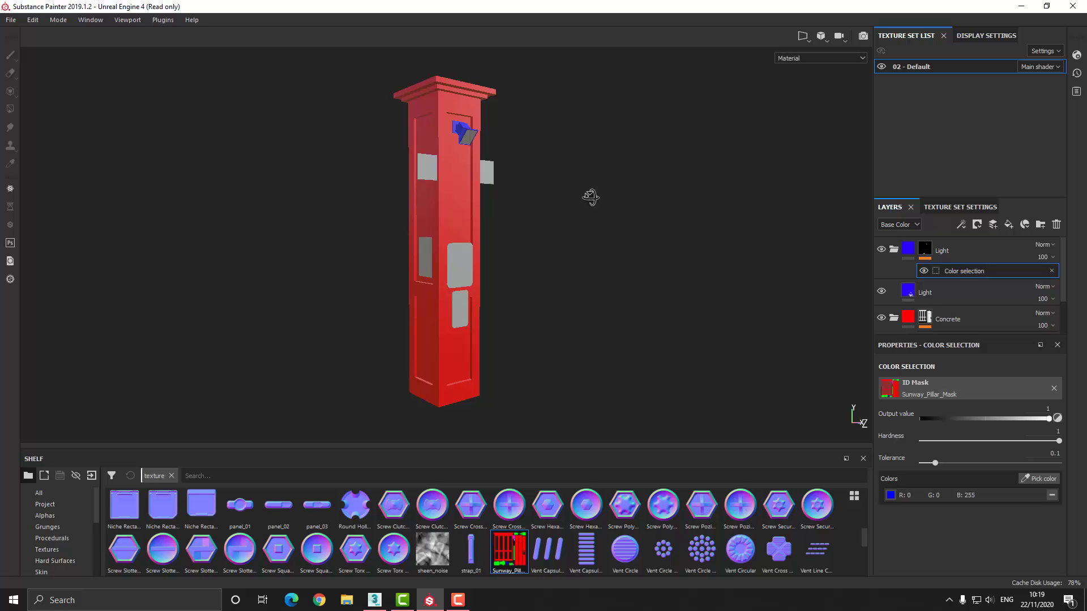
Set the Light fill layer's roughness to 0 and its metallic to about 0.9
alt+right_drag(498, 104, 534, 351)
alt+middle_drag(534, 351, 574, 431)
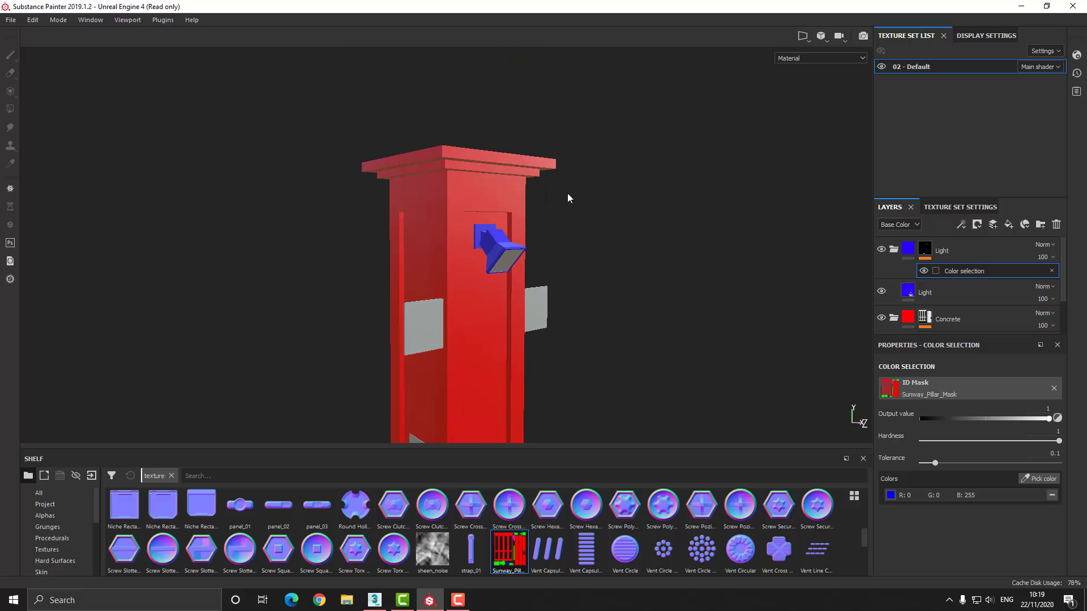
alt+right_drag(567, 193, 646, 437)
alt+middle_drag(645, 437, 638, 295)
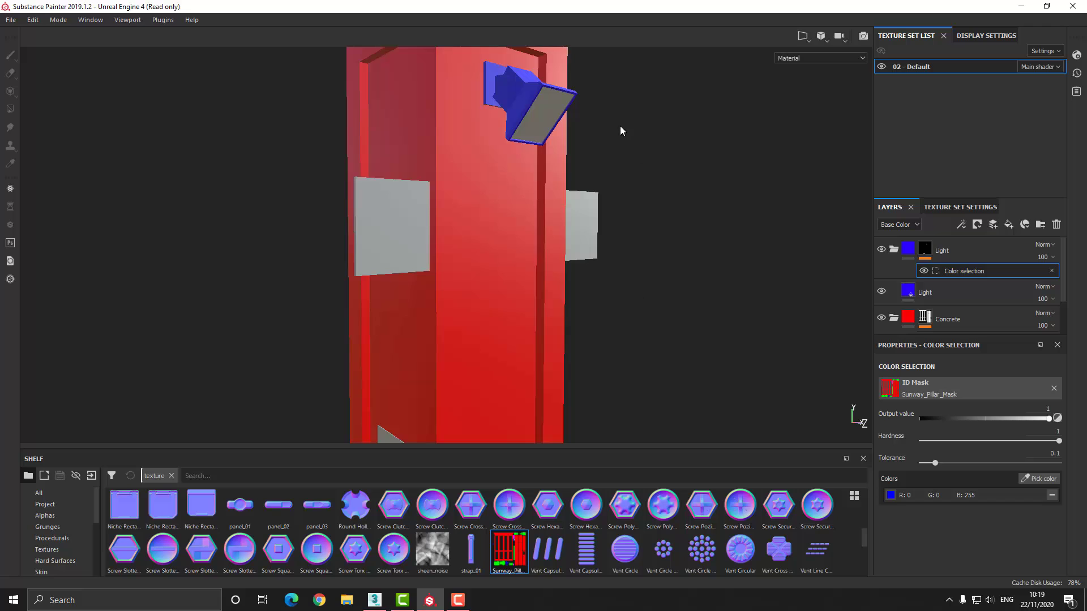
alt+middle_drag(620, 125, 626, 249)
alt+drag(626, 249, 634, 222)
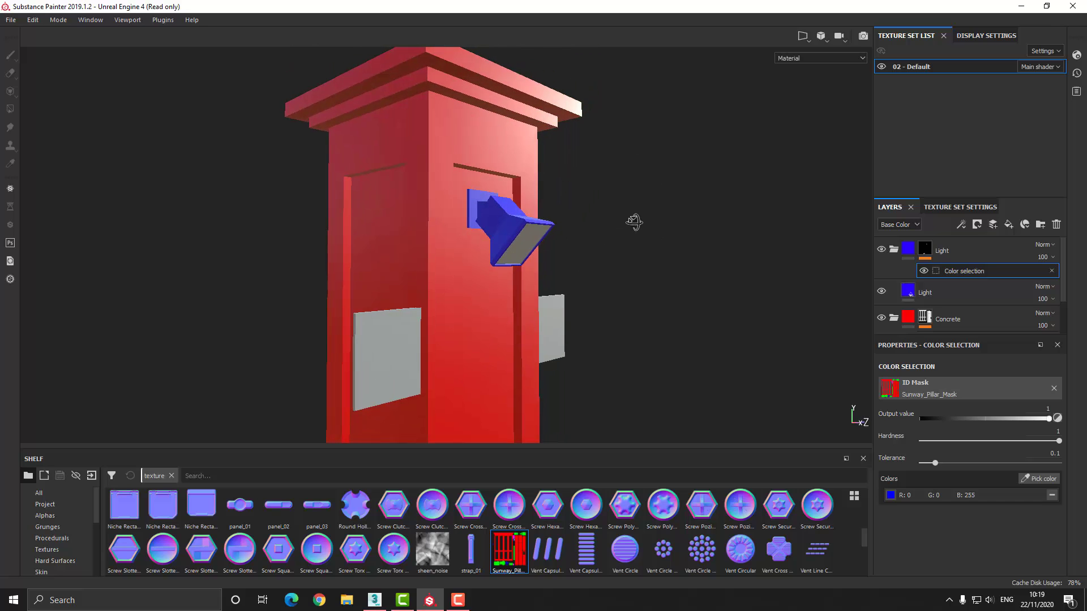
click(939, 299)
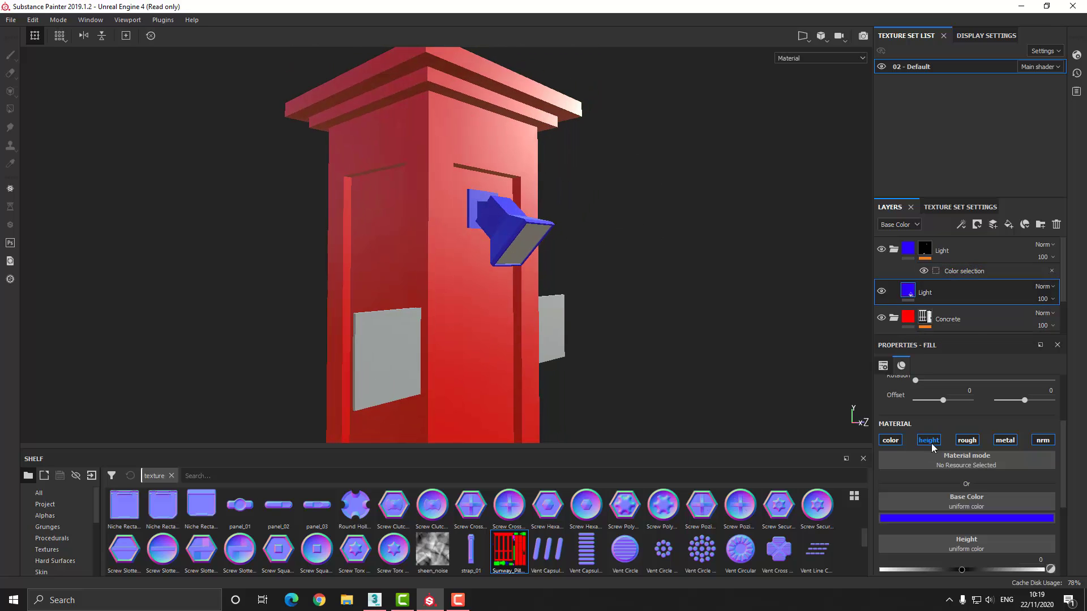
scroll(934, 464, down, 5)
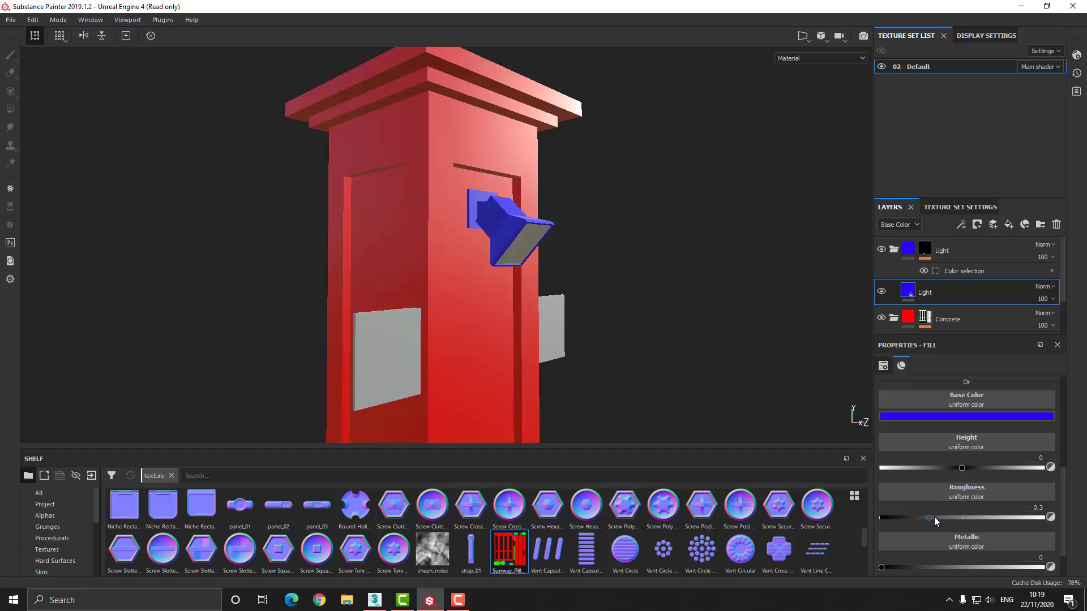
mouse_move(932, 517)
mouse_down()
mouse_move(851, 516)
mouse_move(1017, 523)
mouse_up()
scroll(936, 502, down, 1)
drag(950, 517, 1028, 516)
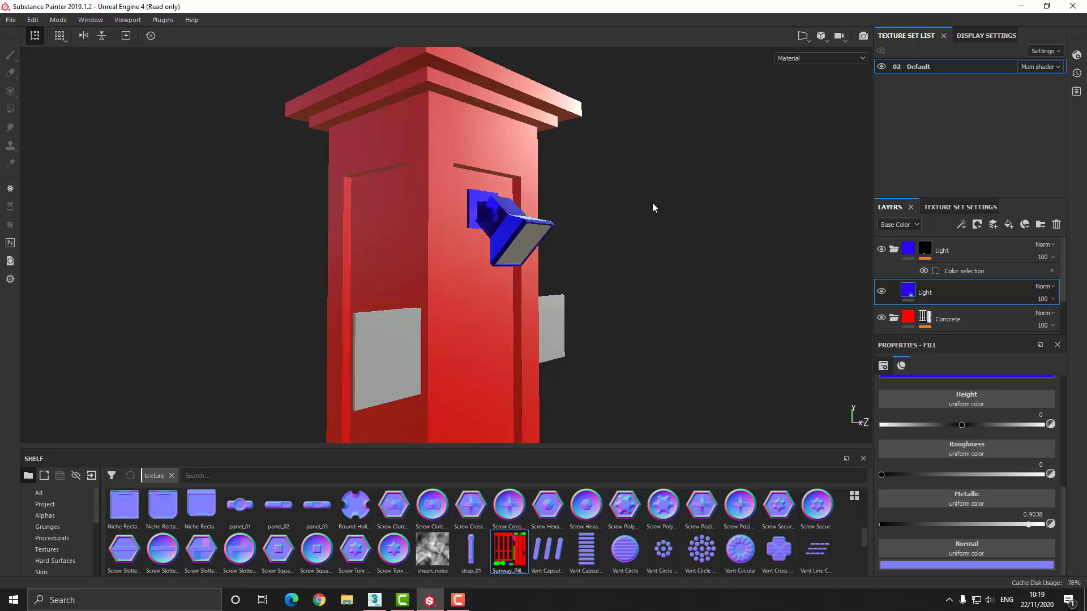
alt+drag(627, 249, 492, 263)
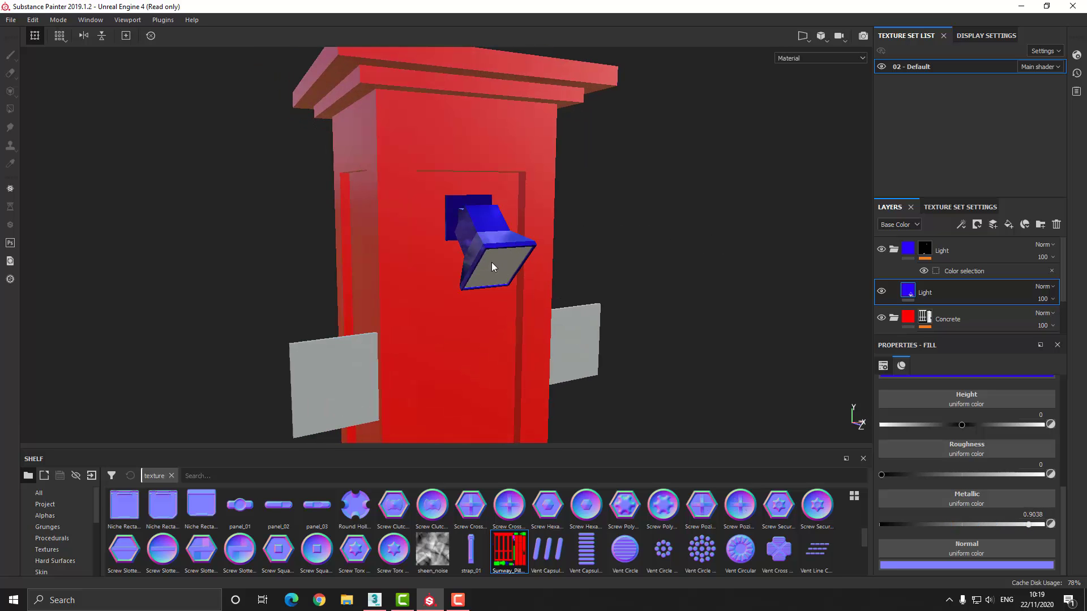
Add a fill layer named Metal above the Light folder
alt+middle_drag(456, 276, 416, 205)
alt+right_drag(416, 205, 406, 108)
alt+middle_drag(441, 351, 457, 228)
key(ctrl+alt)
alt+drag(453, 208, 514, 240)
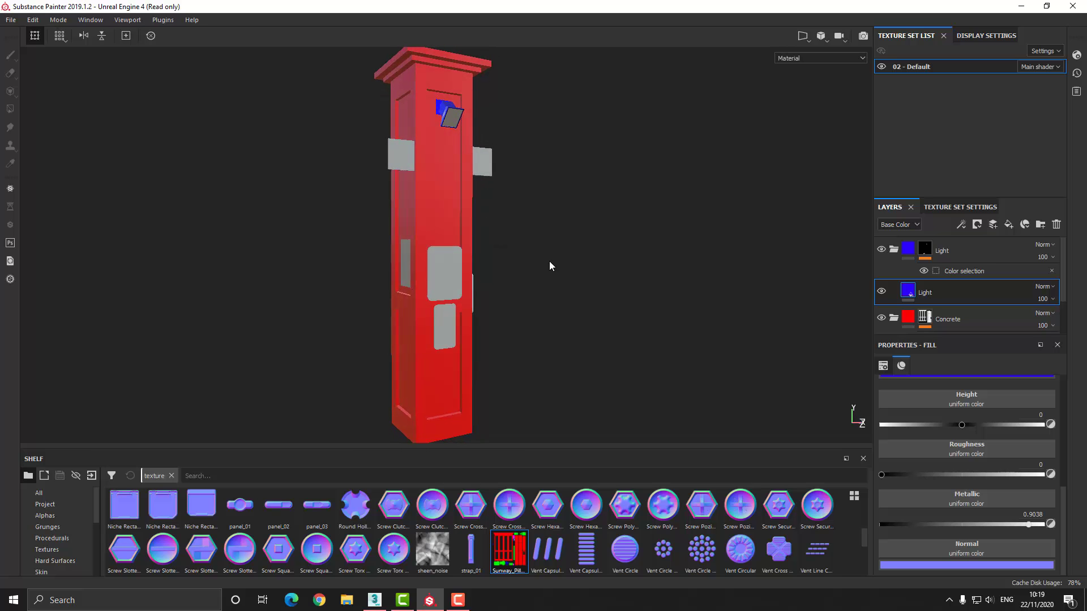
click(973, 253)
click(1009, 225)
double_click(928, 251)
text(Metal)
Create a layer folder named Metal and move the Metal fill layer into it
click(1041, 224)
double_click(933, 251)
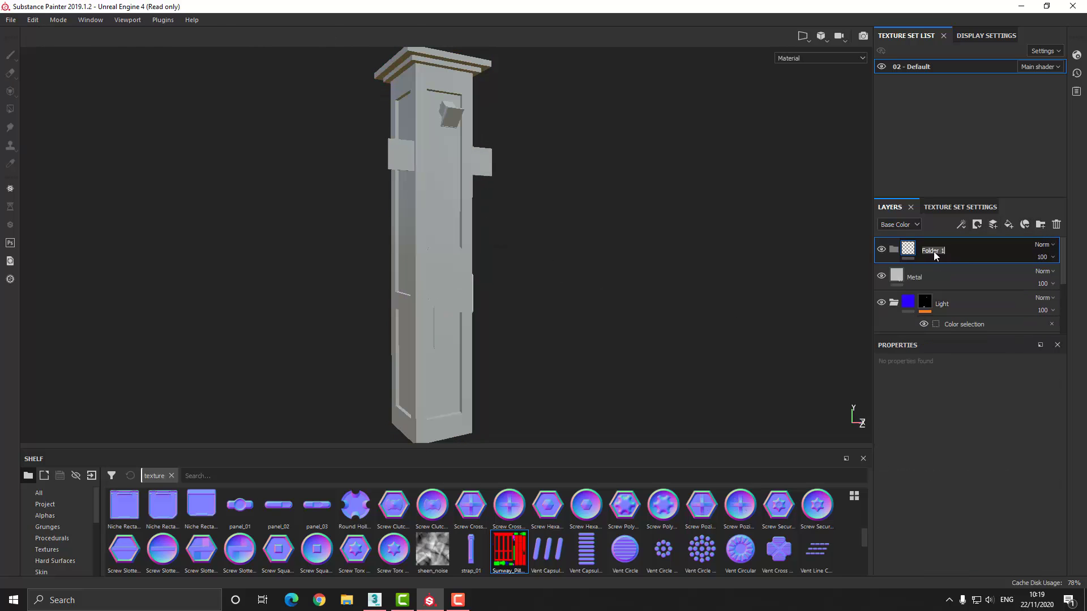
text(Metal)
drag(925, 275, 949, 251)
Change the Metal fill layer's base color to a medium gray
scroll(941, 425, up, 2)
click(939, 441)
drag(934, 528, 926, 515)
Mask the Metal folder by color selection, using Sunway_Pillar_Mask as the ID mask and picking the side panel's green
right_click(940, 250)
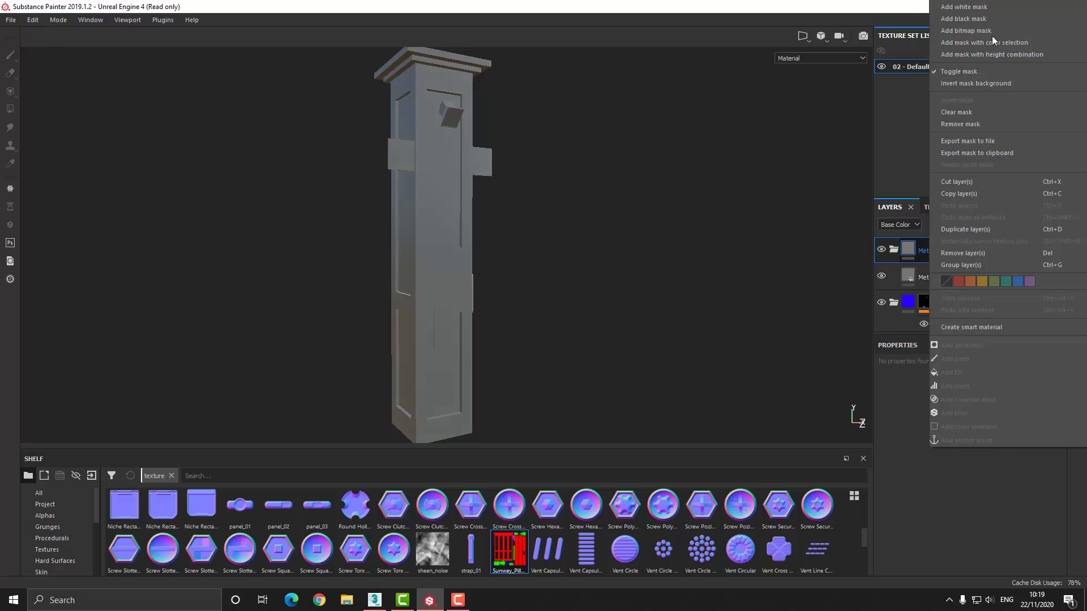
click(992, 40)
drag(509, 550, 958, 386)
click(1038, 479)
click(404, 151)
alt+drag(339, 295, 302, 313)
Add a fill layer named Paper above the Metal folder and move it into a new folder named Paper
click(1009, 225)
double_click(934, 251)
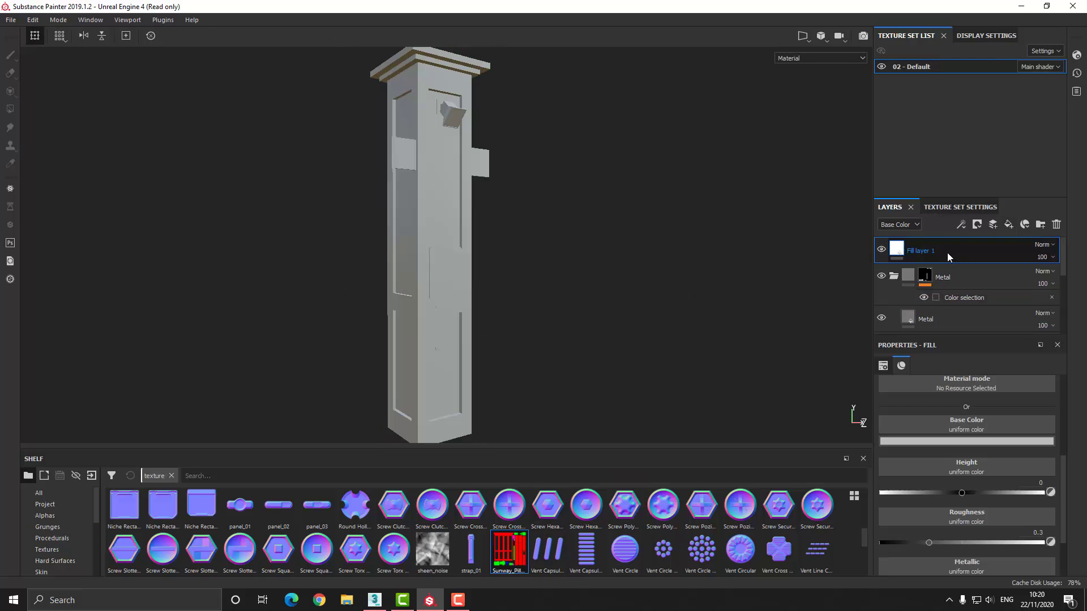
text(Paper)
click(1040, 225)
double_click(933, 251)
text(Paper)
drag(921, 277, 934, 251)
Make the Paper fill's base color nearly white and mask its folder with Sunway_Pillar_Mask, picking the magenta of the lamp's face
click(951, 441)
drag(942, 481, 928, 460)
right_click(940, 250)
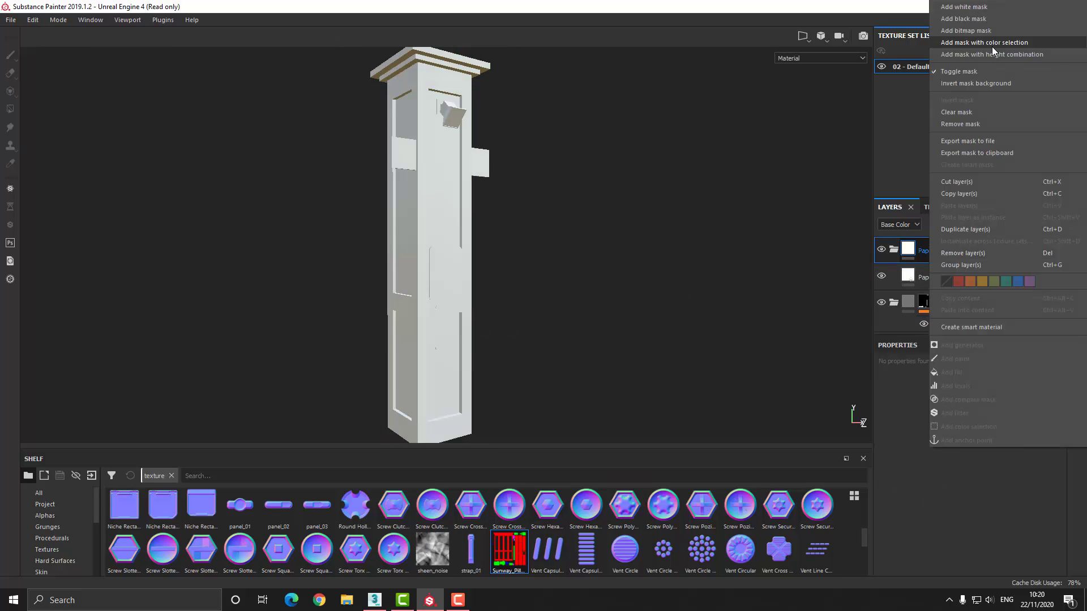
click(992, 43)
drag(509, 550, 957, 386)
click(1038, 479)
click(453, 117)
Add a fill layer named Plastic above the Paper folder and move it into a new folder named Plastic
click(1009, 225)
double_click(928, 252)
text(Plastic)
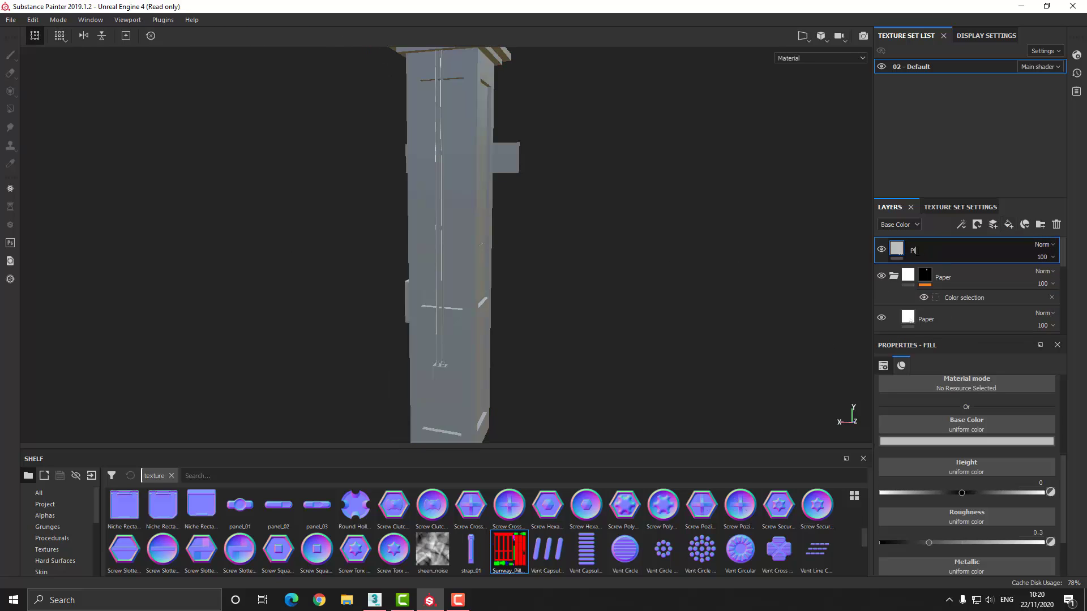
click(1040, 225)
double_click(931, 251)
text(Plastic)
drag(928, 278, 943, 252)
Make the Plastic fill's base color nearly black (RGB 0.003) and mask its folder with Sunway_Pillar_Mask, picking the cables' black
click(943, 440)
drag(951, 516, 911, 556)
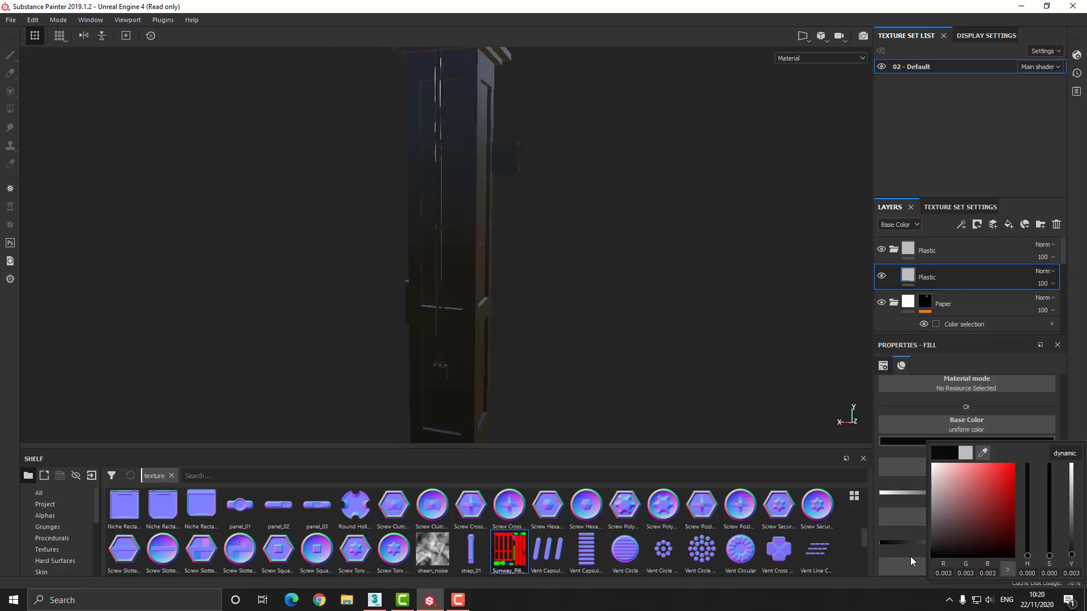
right_click(943, 250)
click(1011, 45)
drag(509, 550, 957, 387)
click(1039, 479)
scroll(457, 207, up, 5)
click(433, 210)
alt+drag(668, 306, 621, 313)
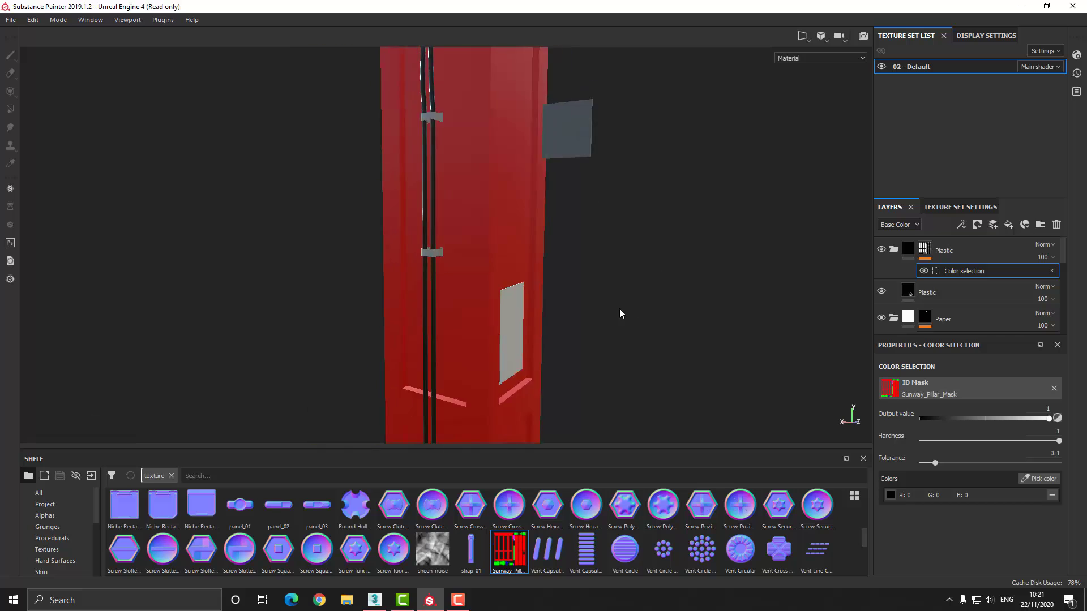
Add a fill layer named Chrome above the Plastic folder and move it into a new folder named Chrome
scroll(621, 313, down, 3)
click(1009, 224)
double_click(925, 251)
text(Chrome)
click(1041, 225)
double_click(926, 251)
text(Chrome)
drag(927, 277, 955, 252)
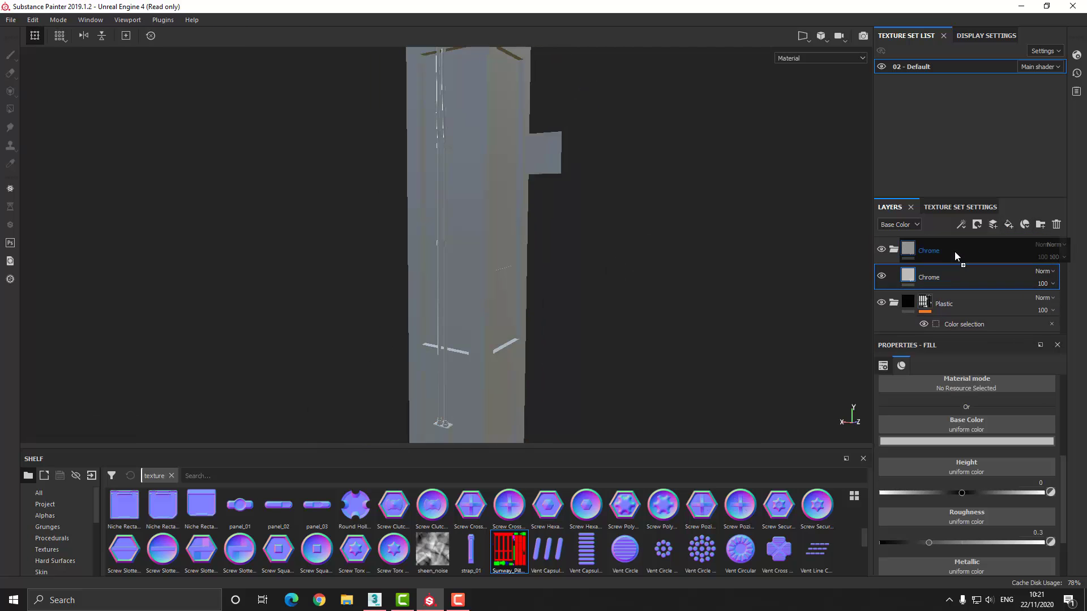
Mask the Chrome folder by color selection with Sunway_Pillar_Mask, picking the white of the cable clamps
right_click(954, 251)
click(986, 46)
drag(509, 551, 957, 388)
click(1037, 479)
scroll(445, 243, up, 5)
click(449, 238)
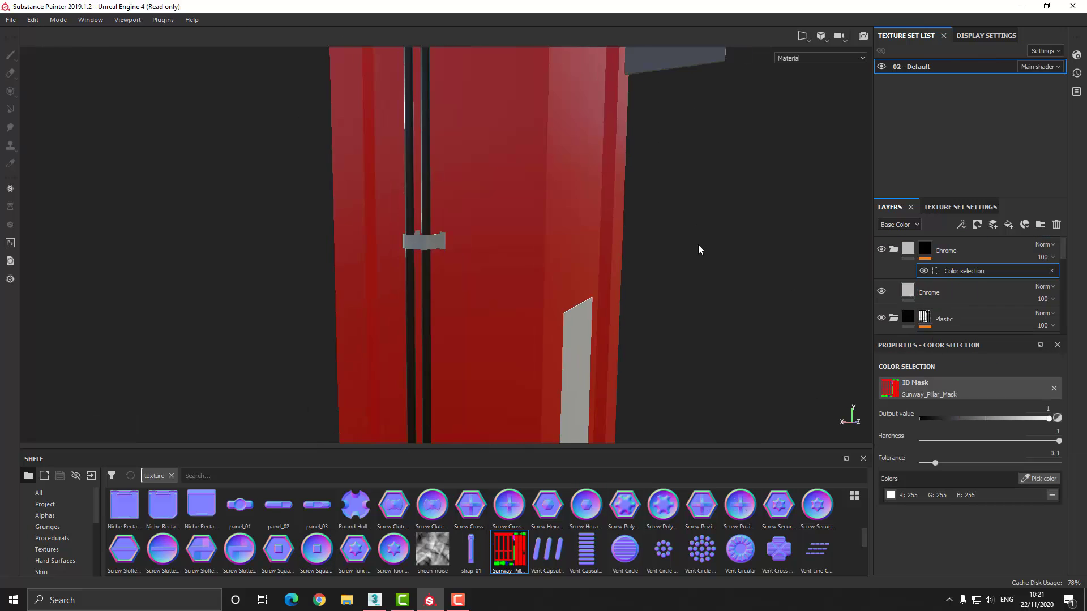
Change the Concrete fill's base color to a dark red (RGB 0.457, 0.005, 0.005)
scroll(618, 311, down, 5)
alt+drag(619, 311, 309, 211)
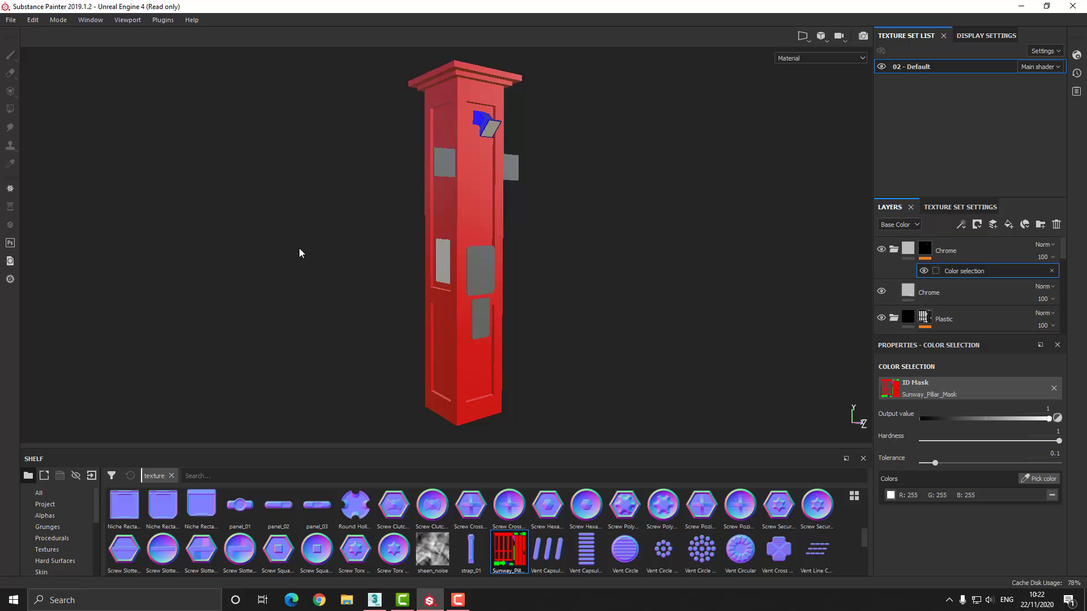
alt+drag(328, 236, 291, 238)
scroll(929, 261, down, 3)
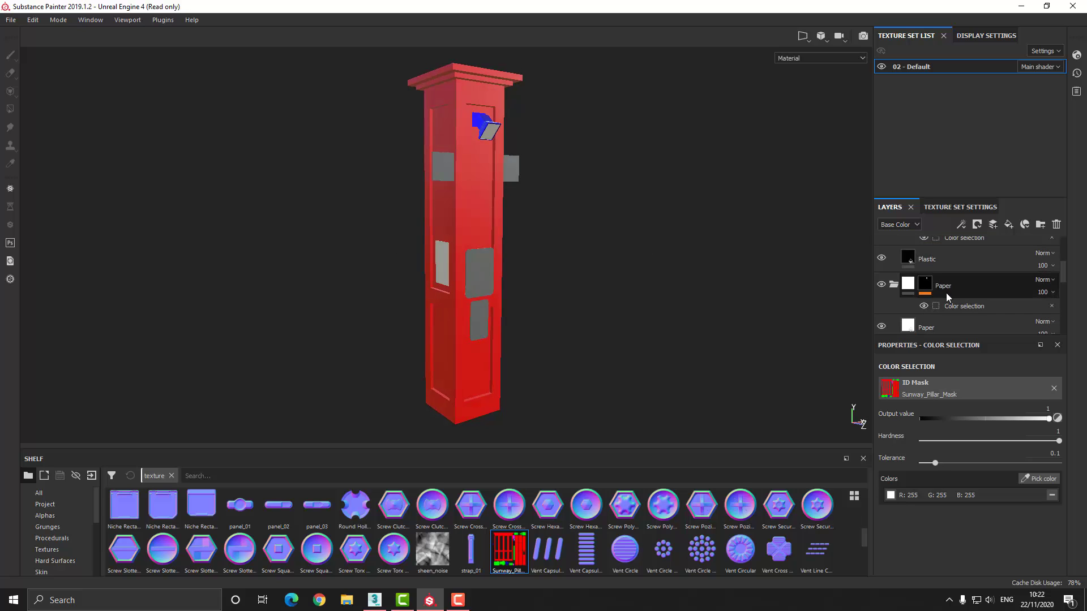
scroll(946, 295, down, 5)
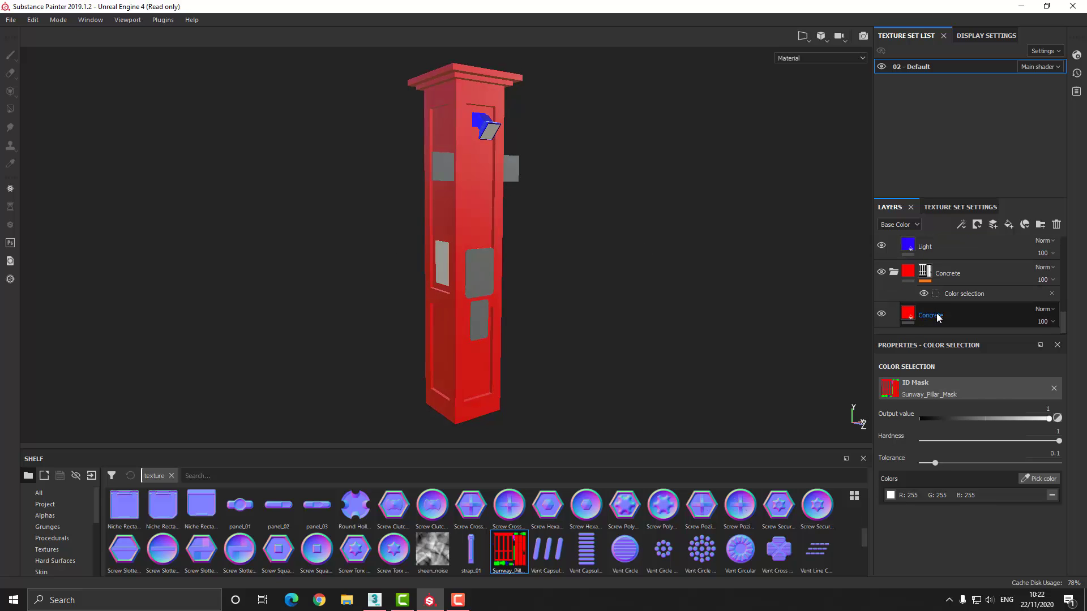
click(937, 317)
click(954, 442)
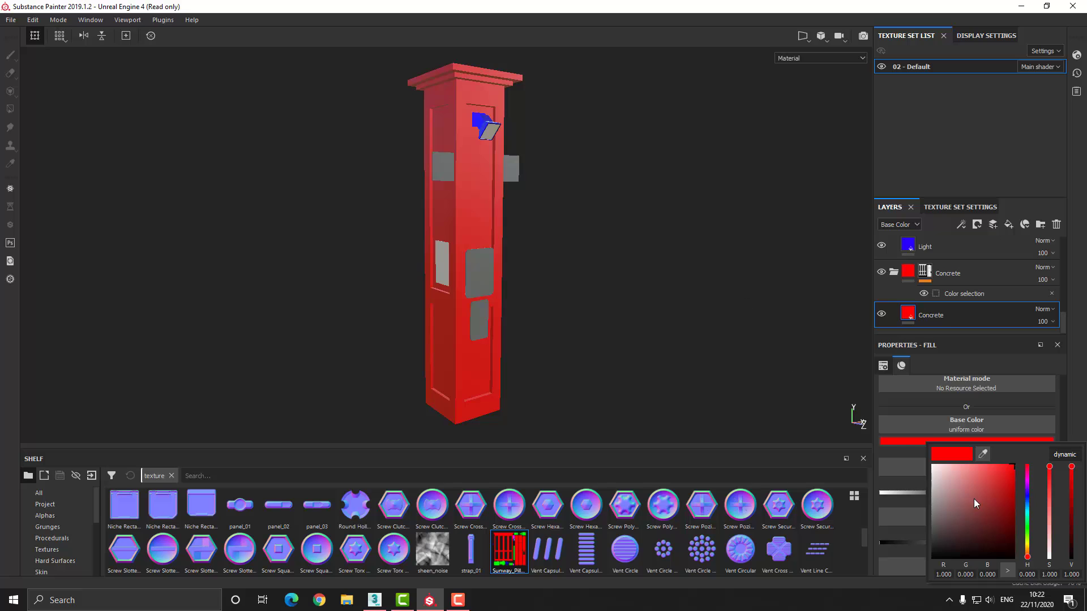
drag(973, 498, 1006, 491)
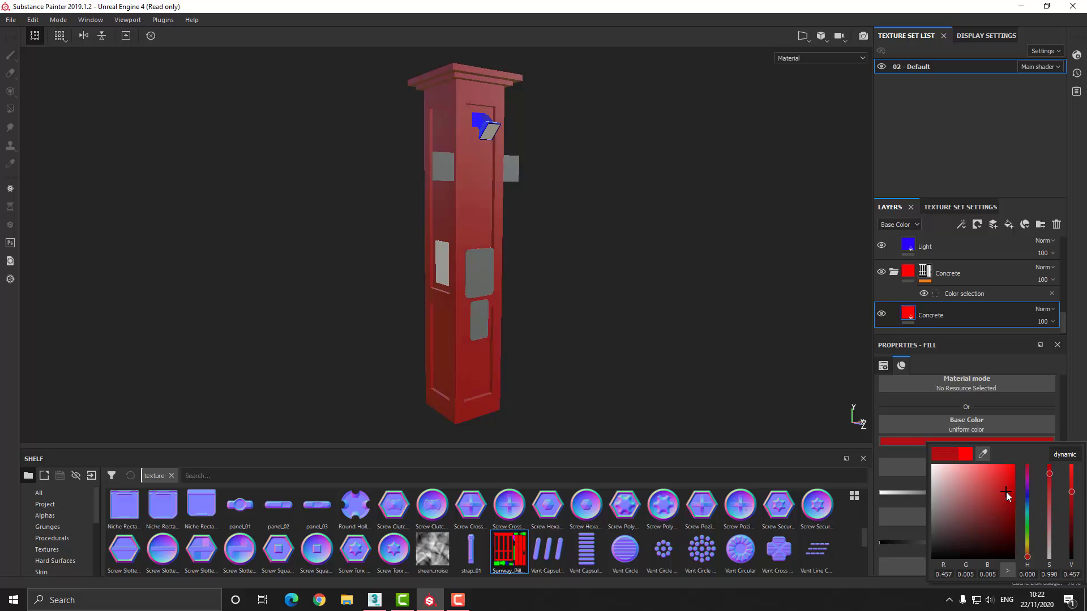
Change the Light fill's base color to a bright yellow-green (RGB 0.635, 1.000, 0.000)
click(940, 246)
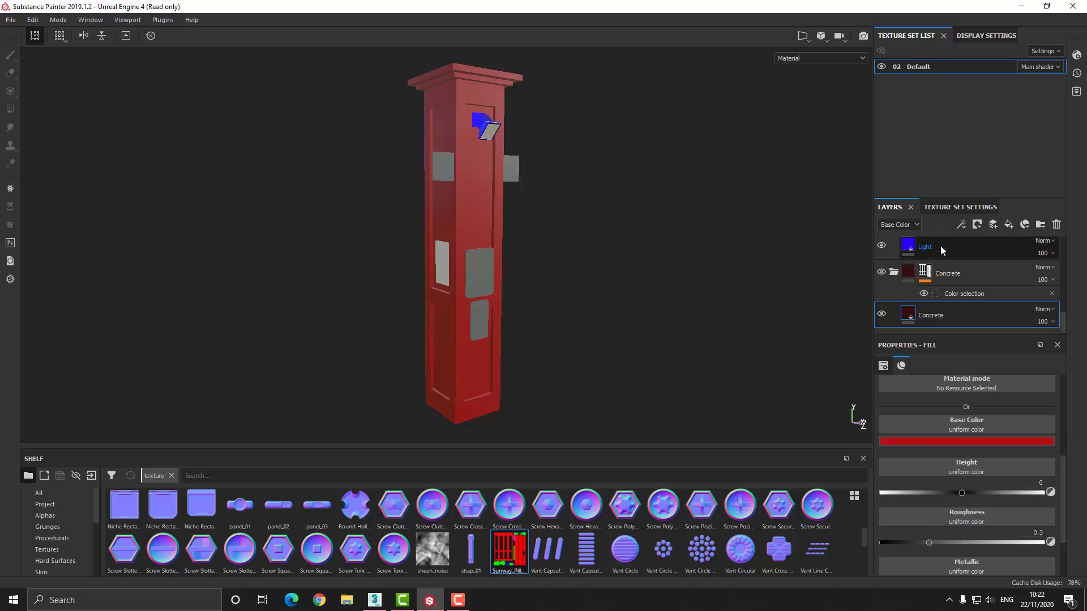
click(956, 441)
drag(1027, 493, 1026, 535)
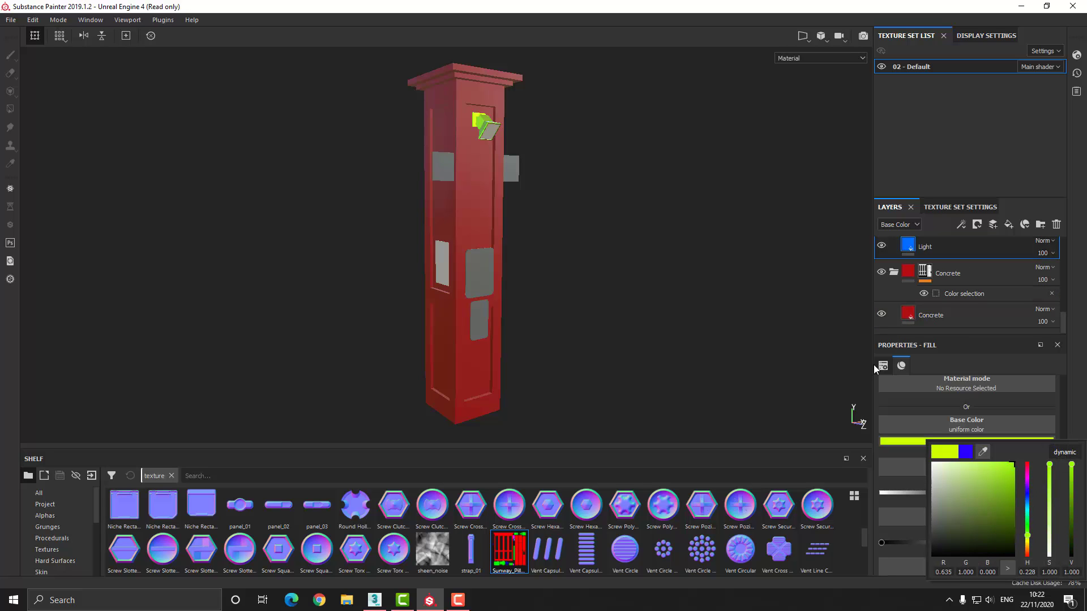
click(946, 251)
Change the Metal fill's base color to a saturated yellow (RGB 1.000, 0.826, 0.000) and check it on the pillar's panels
scroll(946, 271, up, 2)
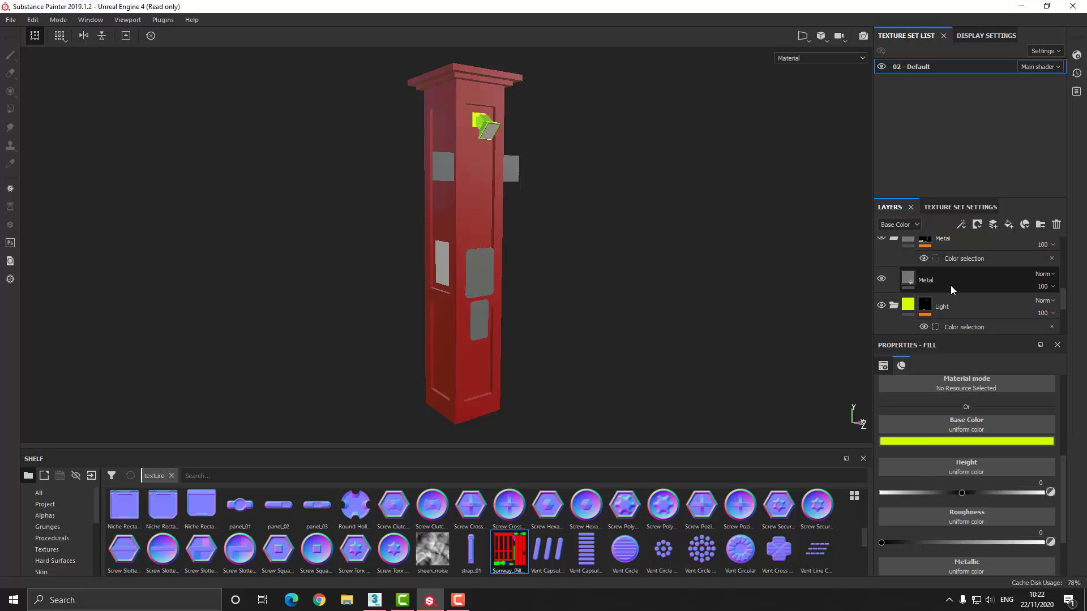
click(951, 289)
click(949, 442)
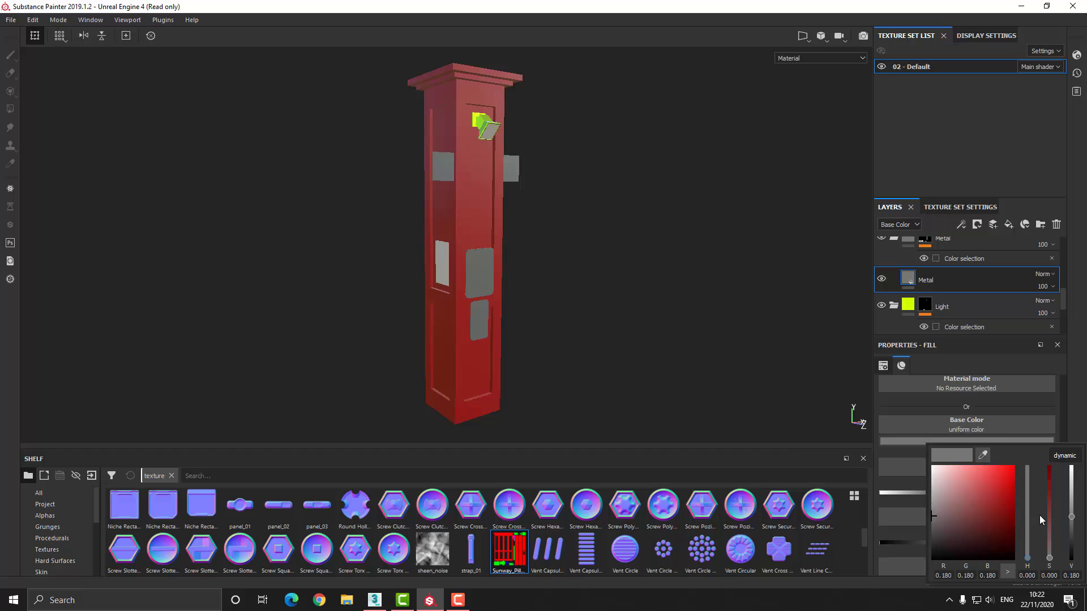
click(1047, 470)
drag(1028, 546, 1031, 547)
drag(994, 494, 1034, 448)
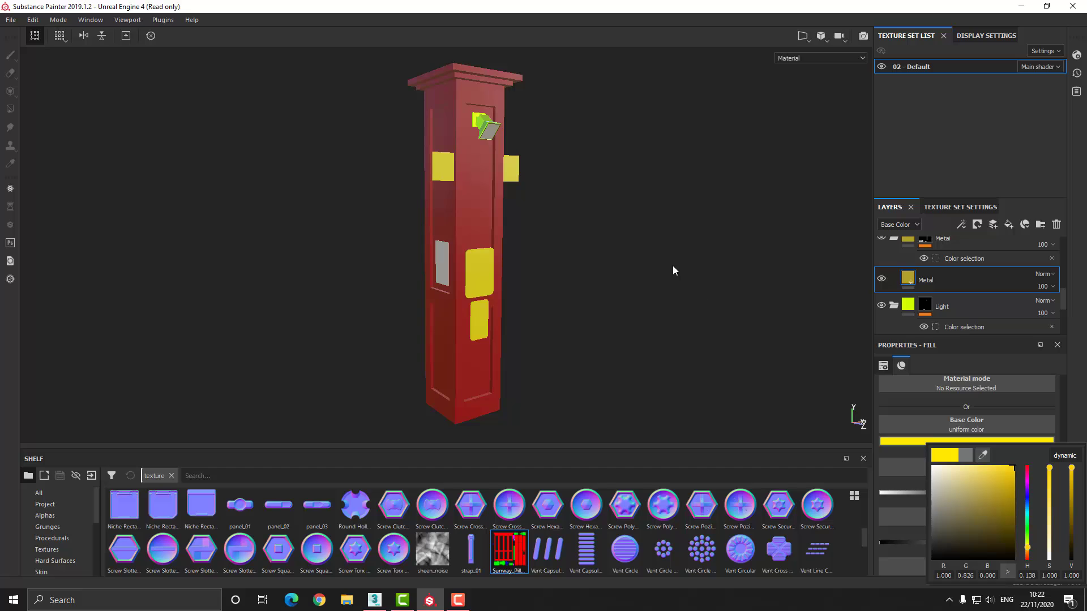
alt+drag(620, 255, 578, 259)
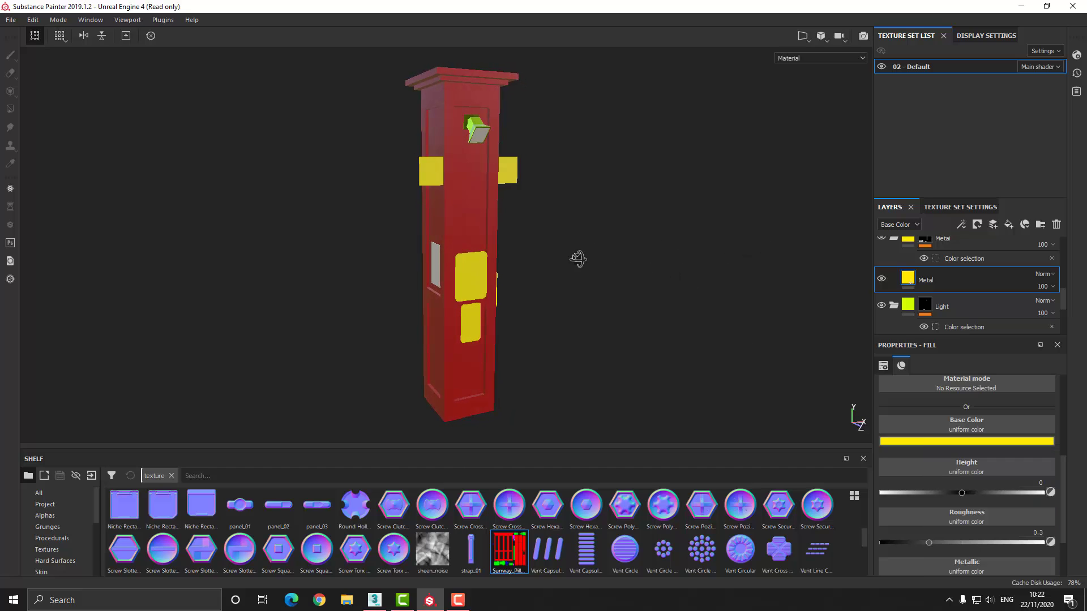